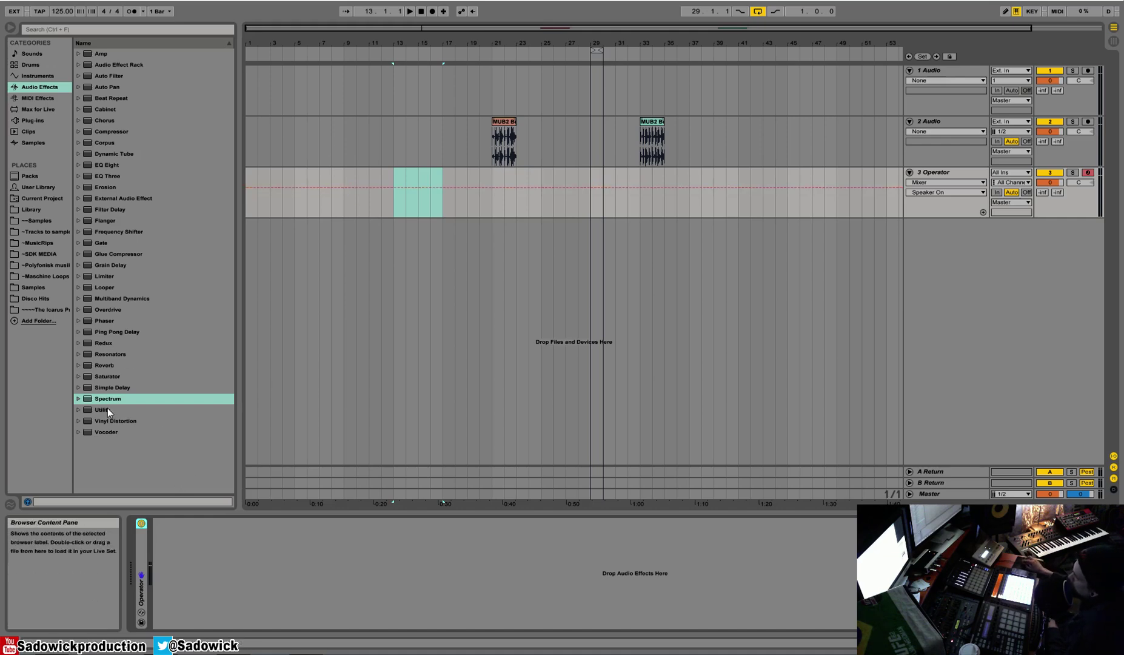
Step: Add a Spectrum device after Operator and switch its amplitude scale to a manual range from 40 to -140
drag(100, 400, 212, 533)
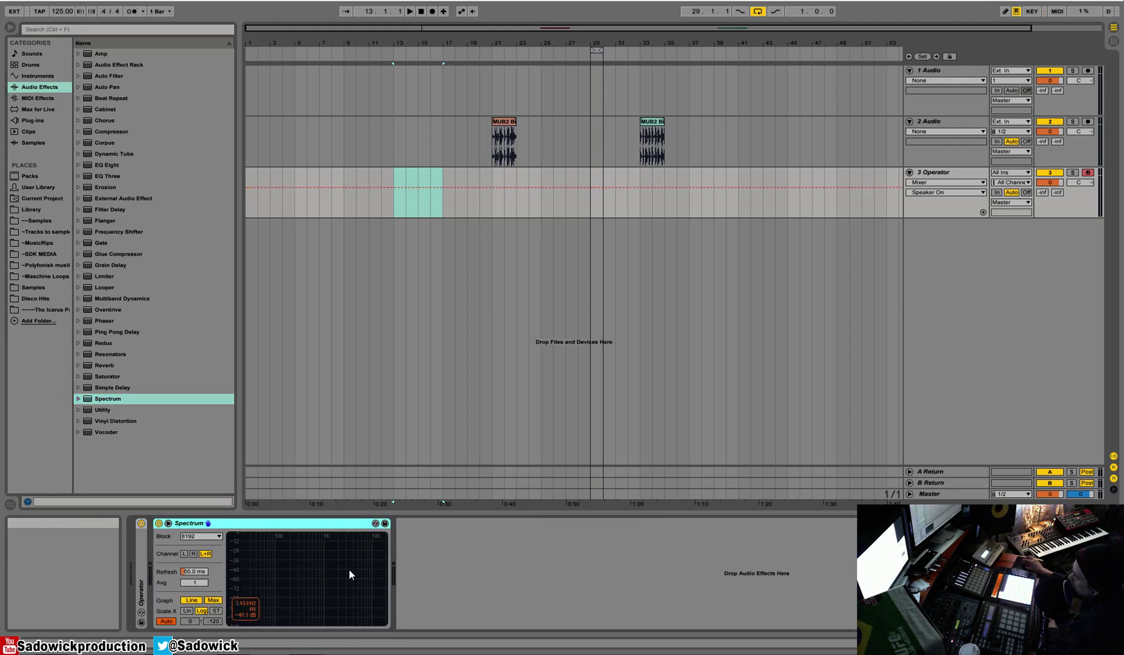
click(167, 621)
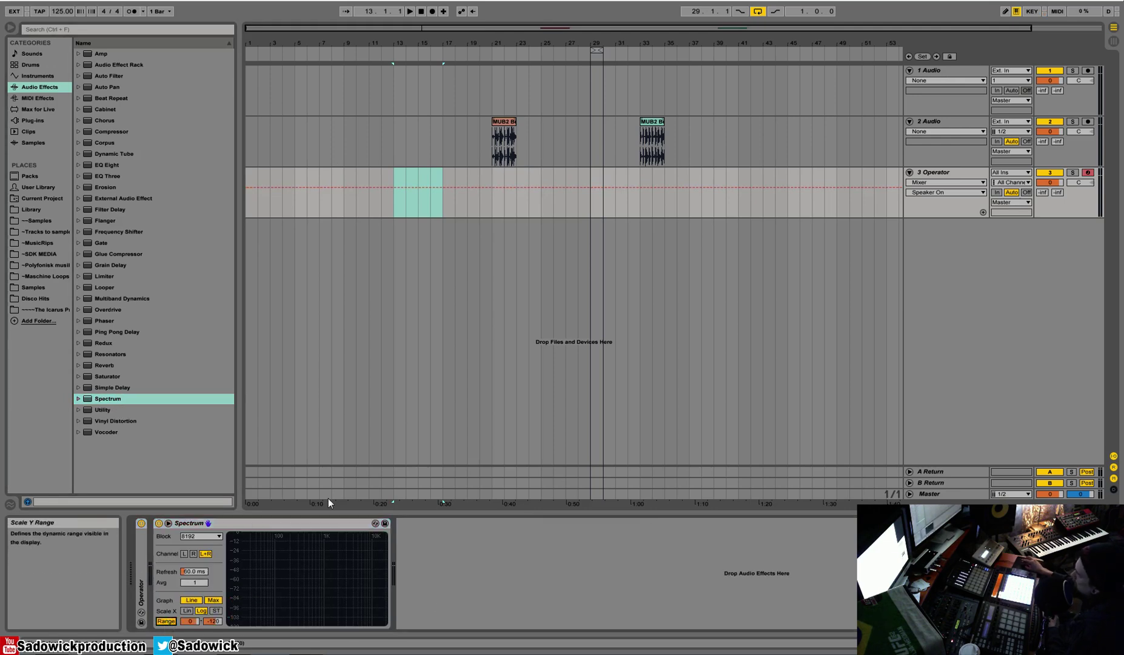
mouse_move(252, 601)
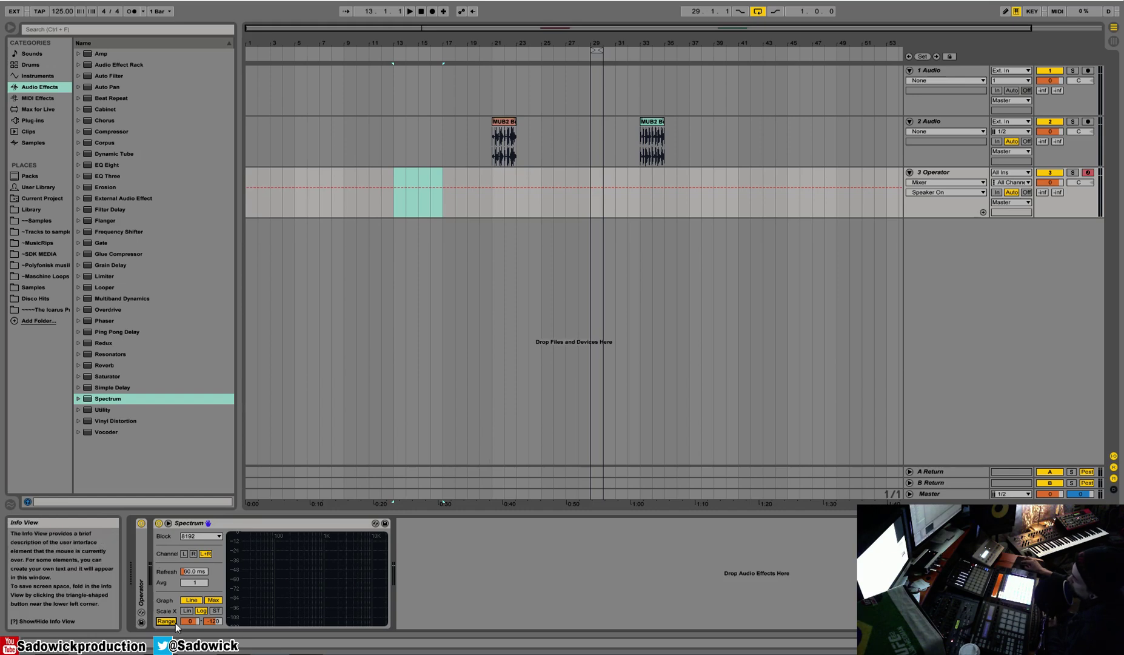
drag(188, 620, 217, 623)
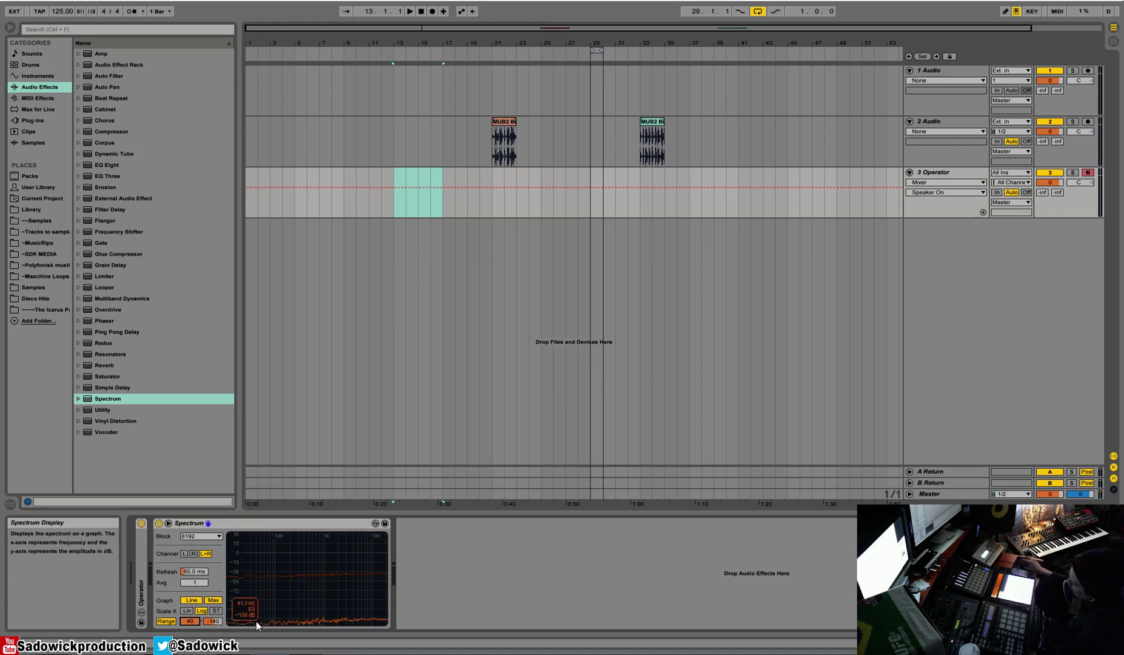
Step: Unfold Operator, set oscillator A's wave to Sine, and inspect the sound in Spectrum
double_click(142, 588)
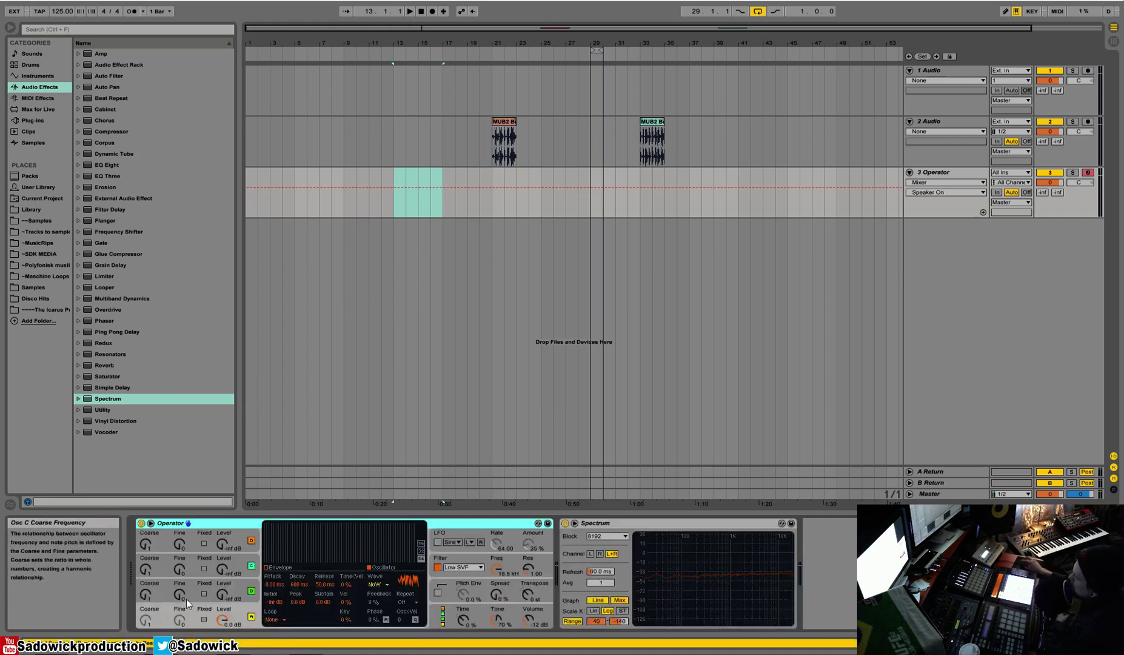
click(386, 586)
click(390, 385)
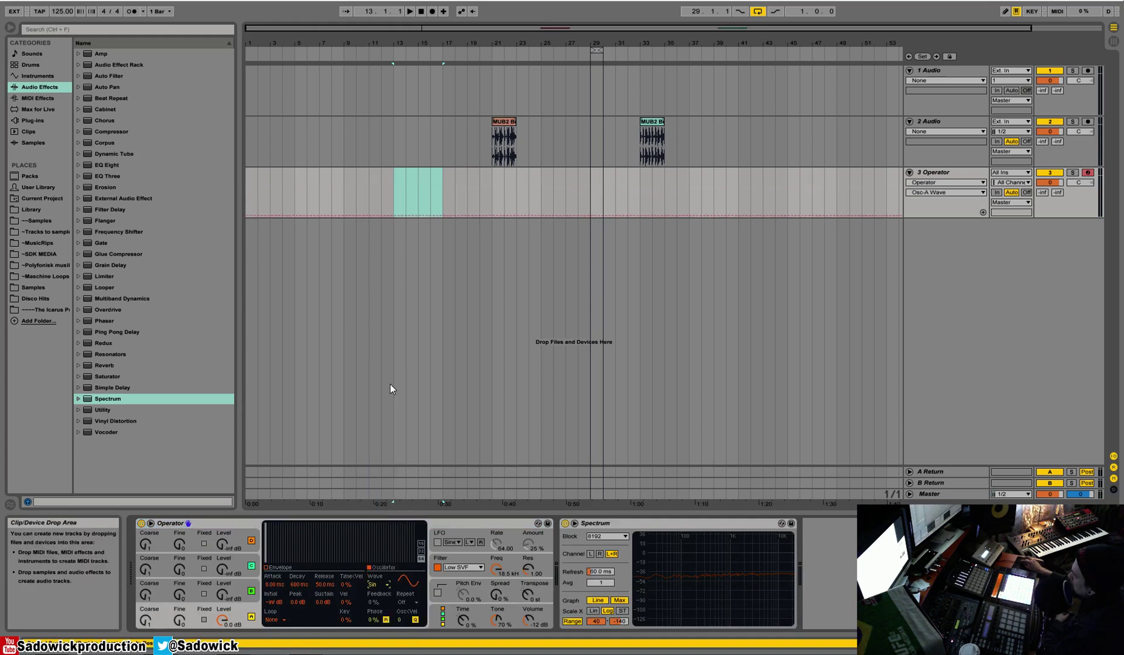
mouse_move(685, 539)
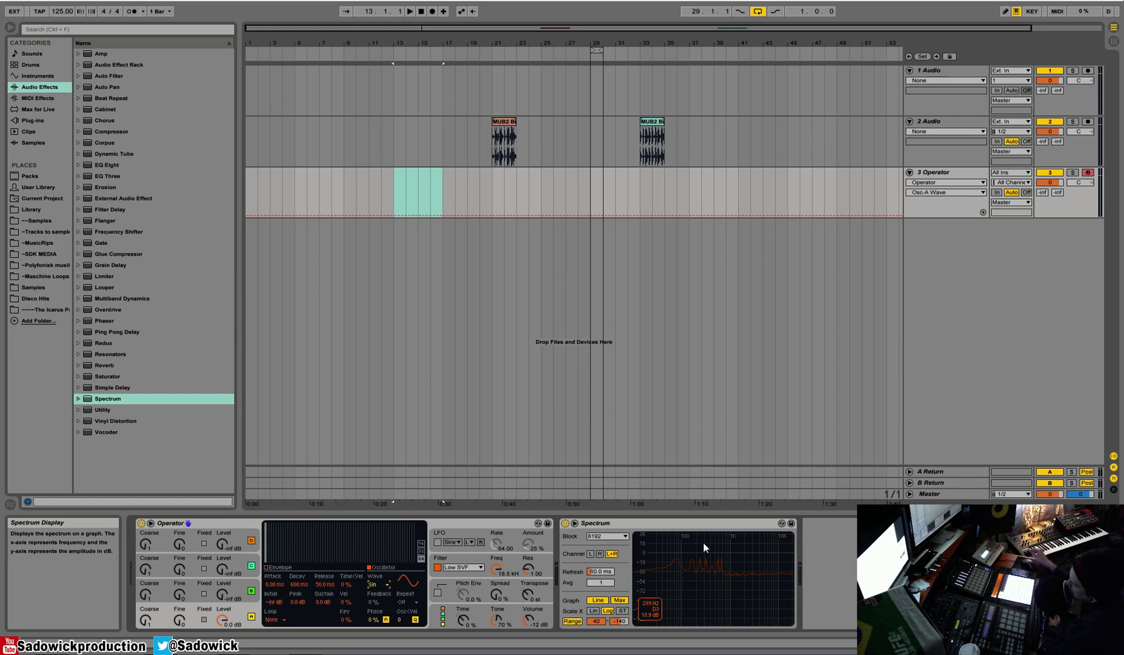
Step: Set Operator's oscillator A wave to Noise White and fold the Operator device
click(383, 585)
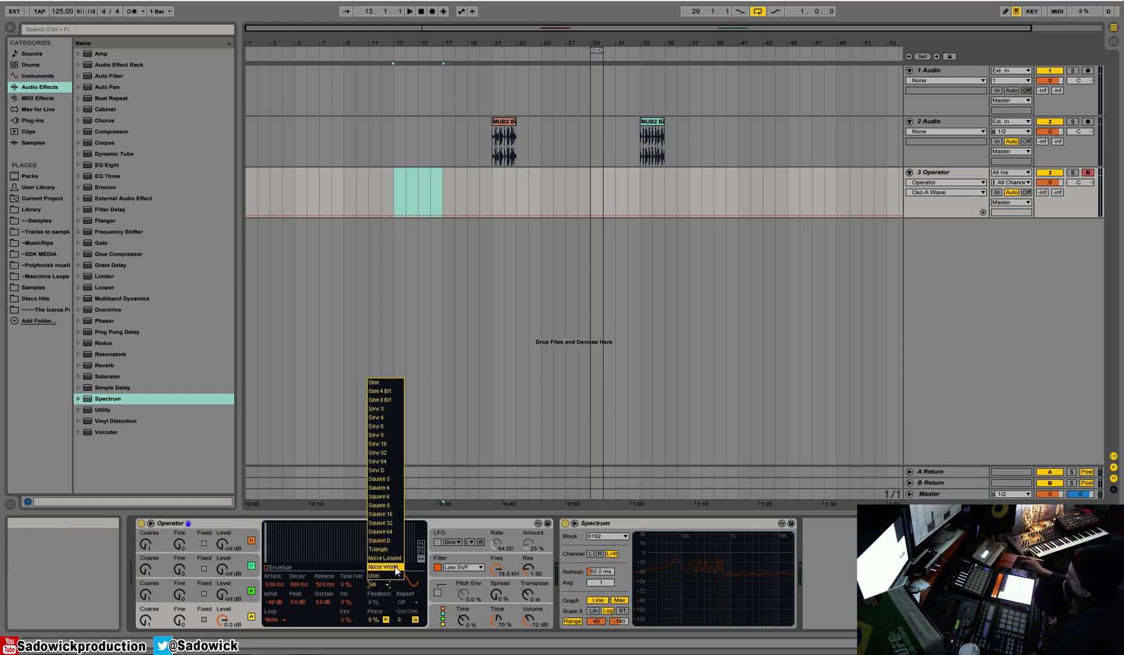
click(388, 575)
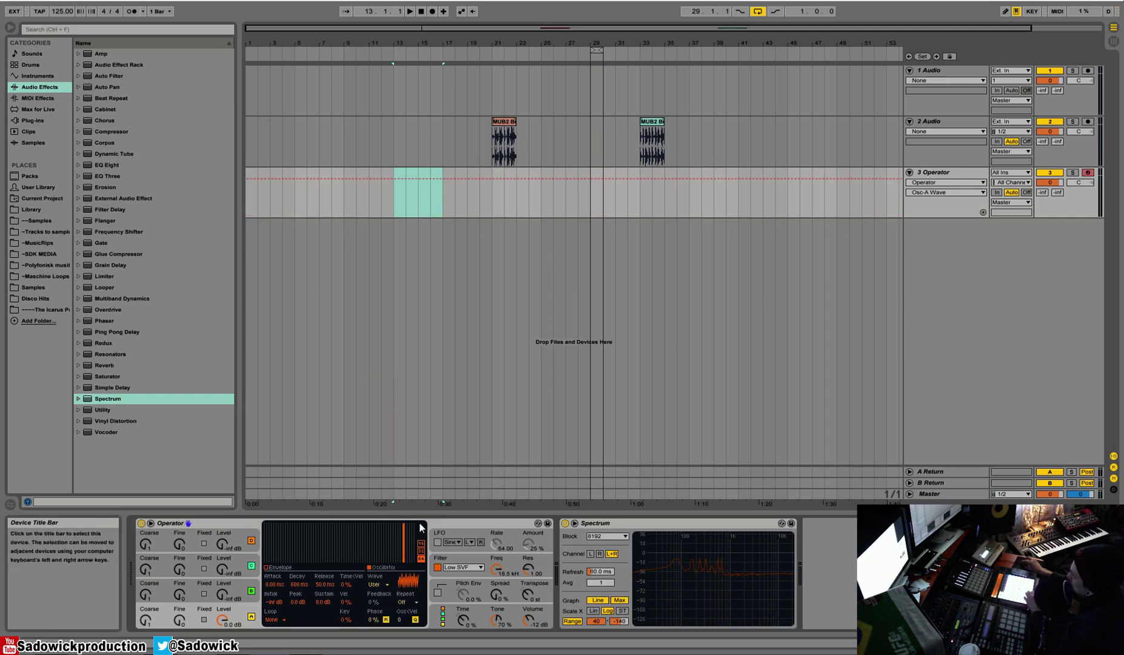
click(384, 585)
click(388, 575)
double_click(452, 520)
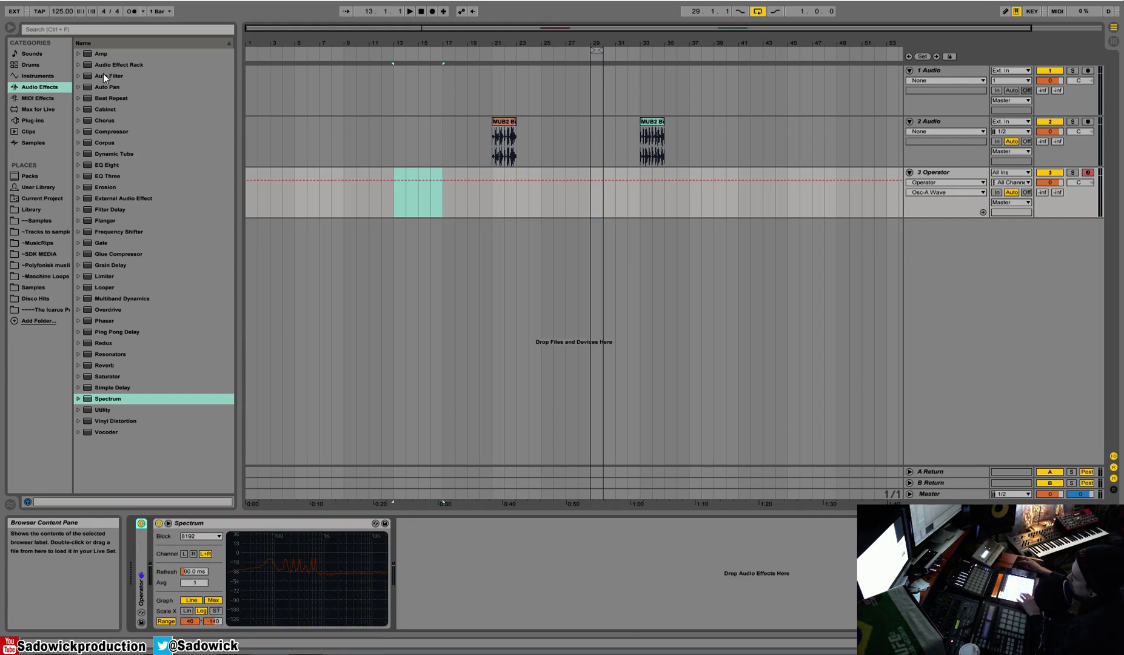
Step: Insert an Auto Filter between Operator and Spectrum, using the lowpass type with a 19.9 kHz cutoff
drag(103, 73, 311, 556)
drag(264, 596, 264, 596)
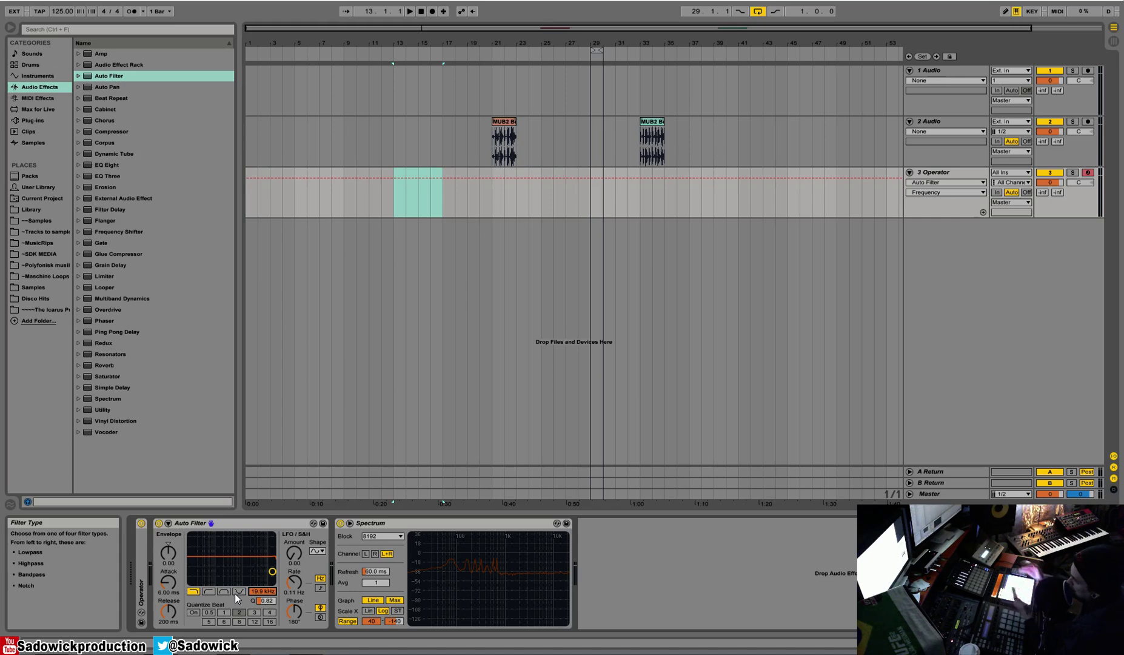
click(243, 590)
click(193, 591)
click(262, 591)
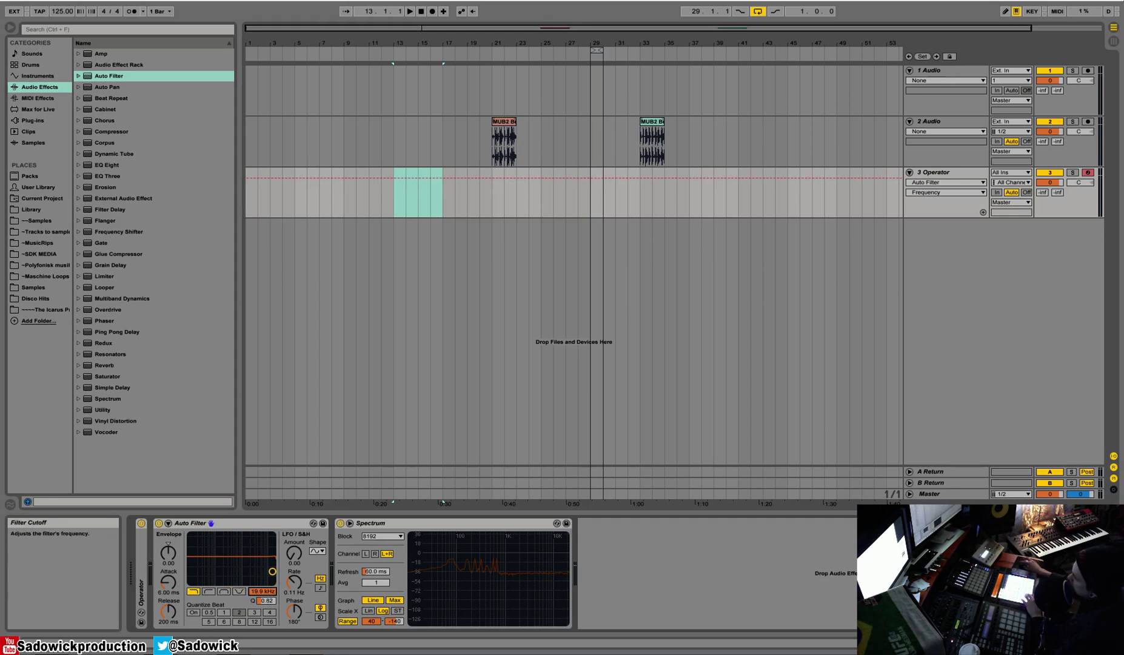
Step: Return the Auto Filter's resonance to its default and sweep the lowpass cutoff down to 719 Hz
click(267, 601)
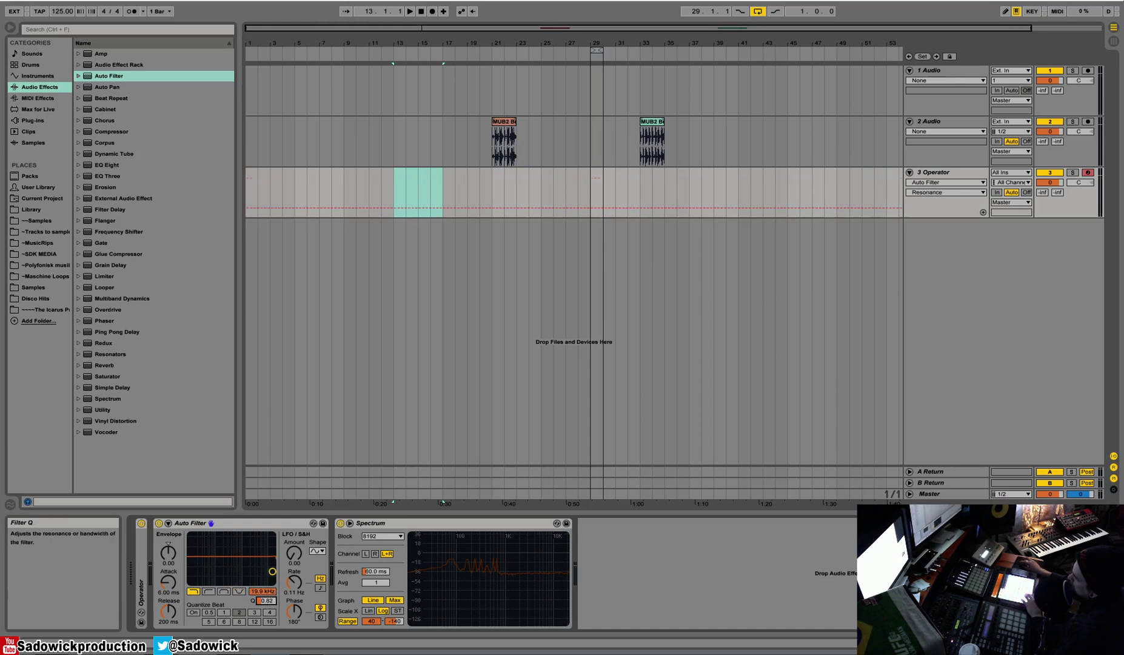
right_click(267, 601)
click(295, 572)
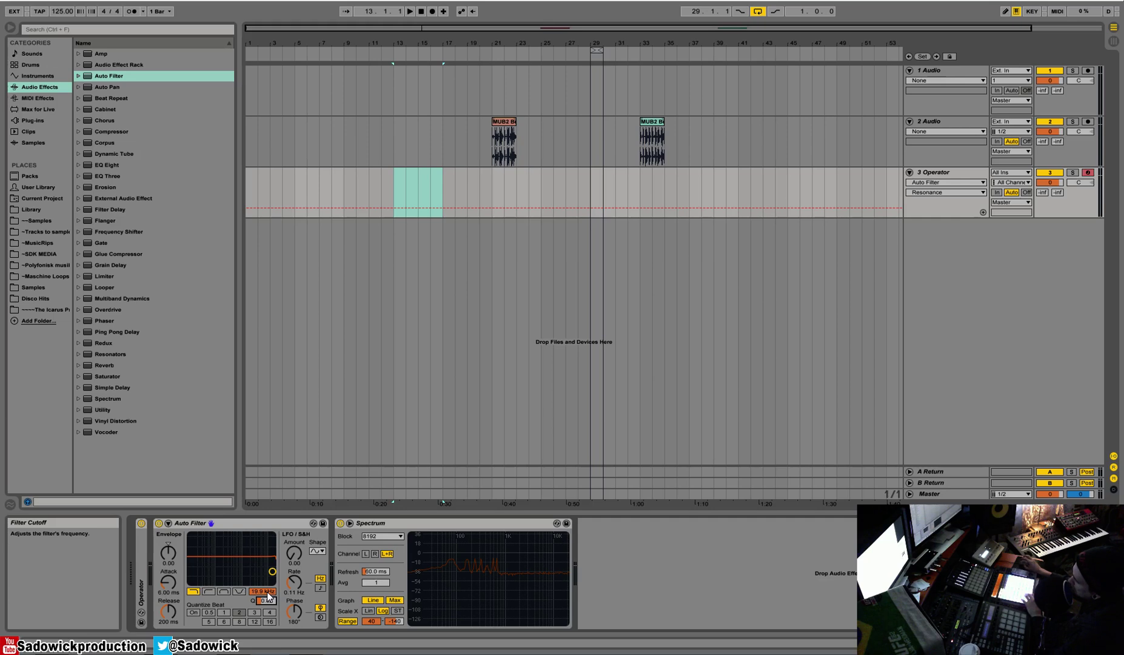
mouse_move(270, 596)
mouse_down()
mouse_move(270, 621)
mouse_move(270, 591)
mouse_up()
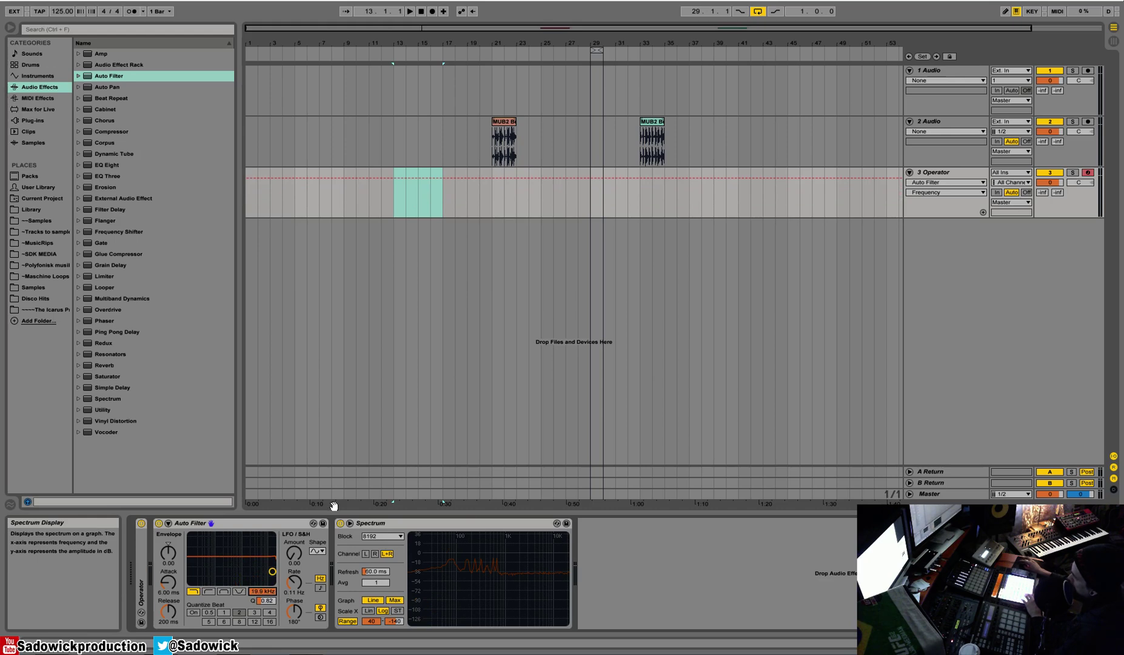
drag(267, 593, 267, 617)
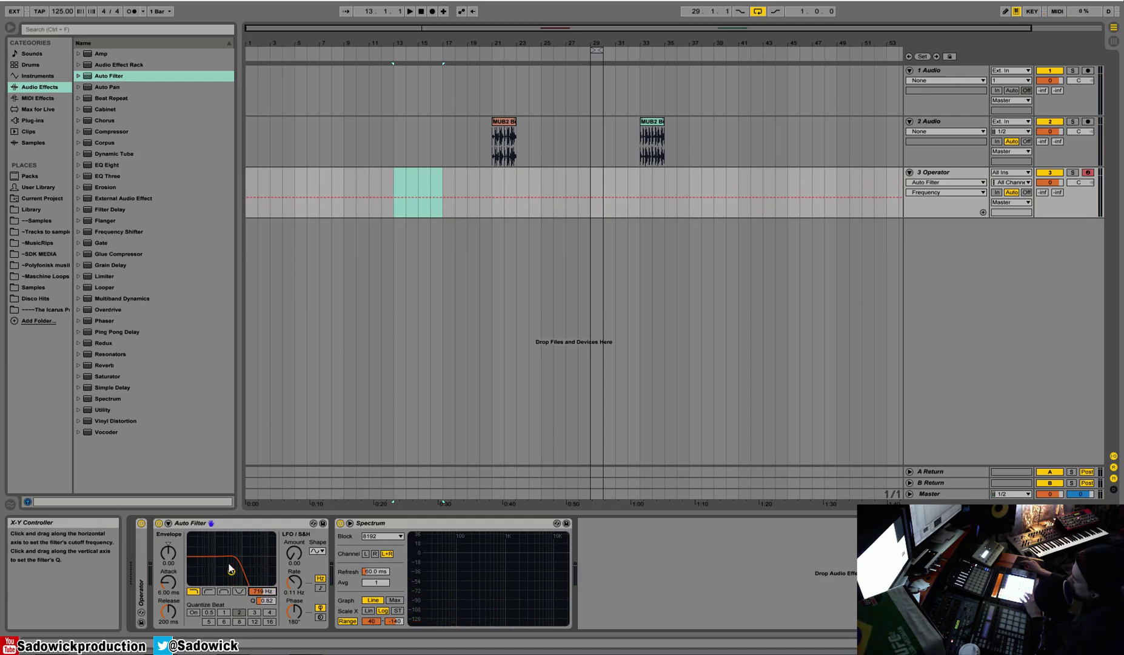
Step: Audition Auto Filter's highpass type with cutoff about 400 Hz, bandpass at about 580 Hz, and notch with a swept cutoff
click(208, 591)
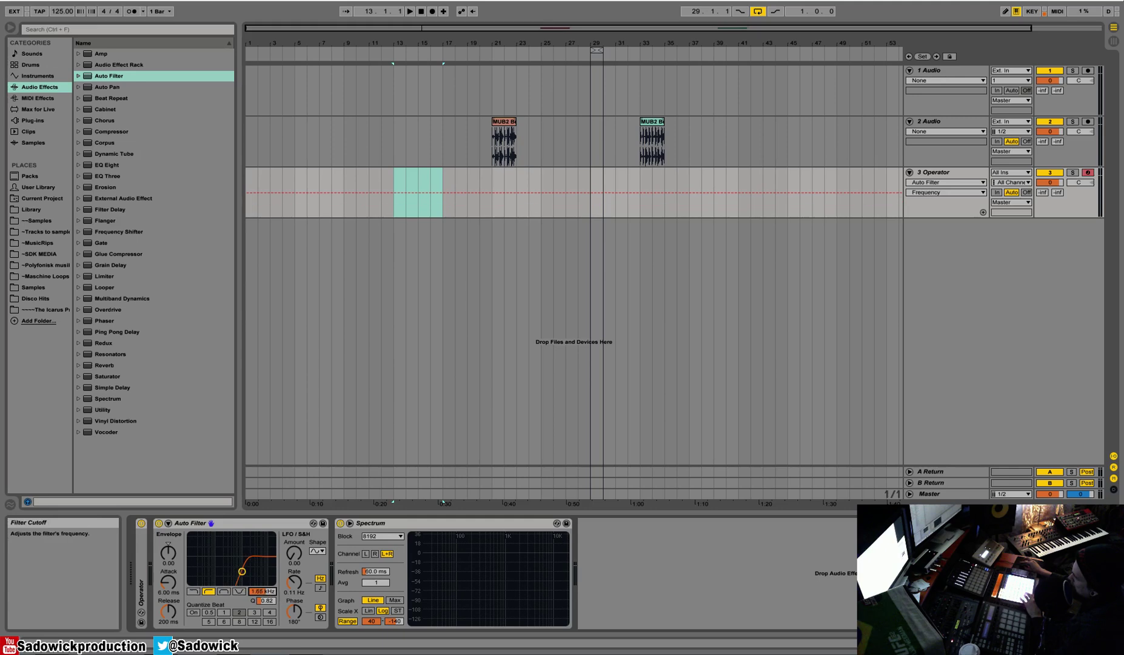
mouse_move(262, 591)
mouse_down()
mouse_move(262, 555)
mouse_move(262, 587)
mouse_up()
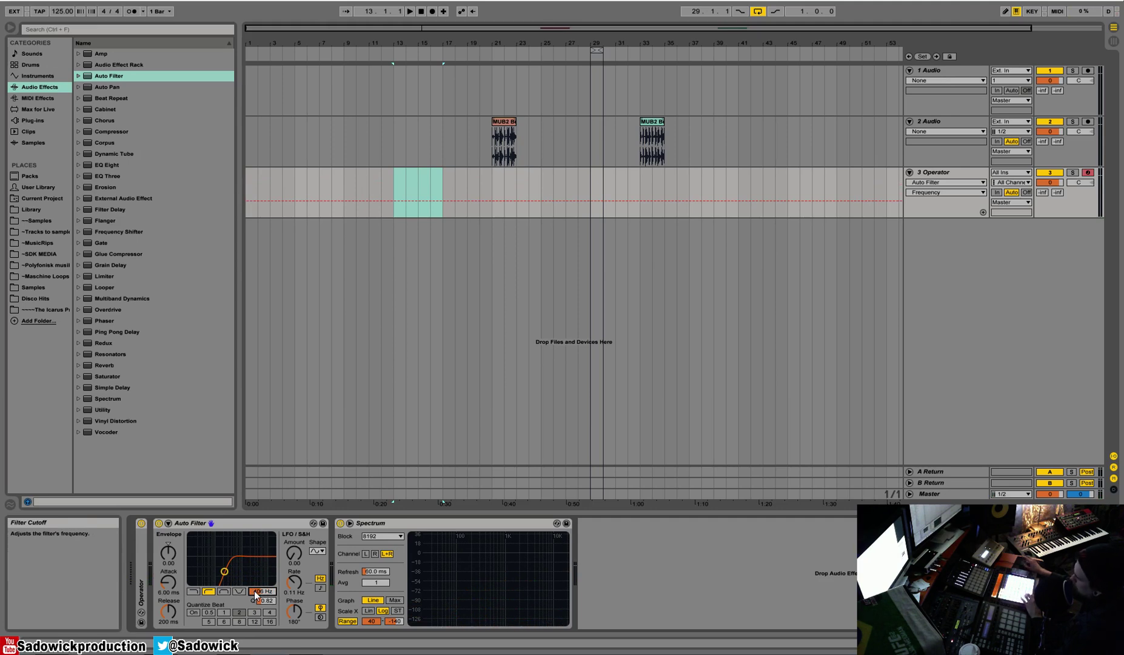
click(225, 591)
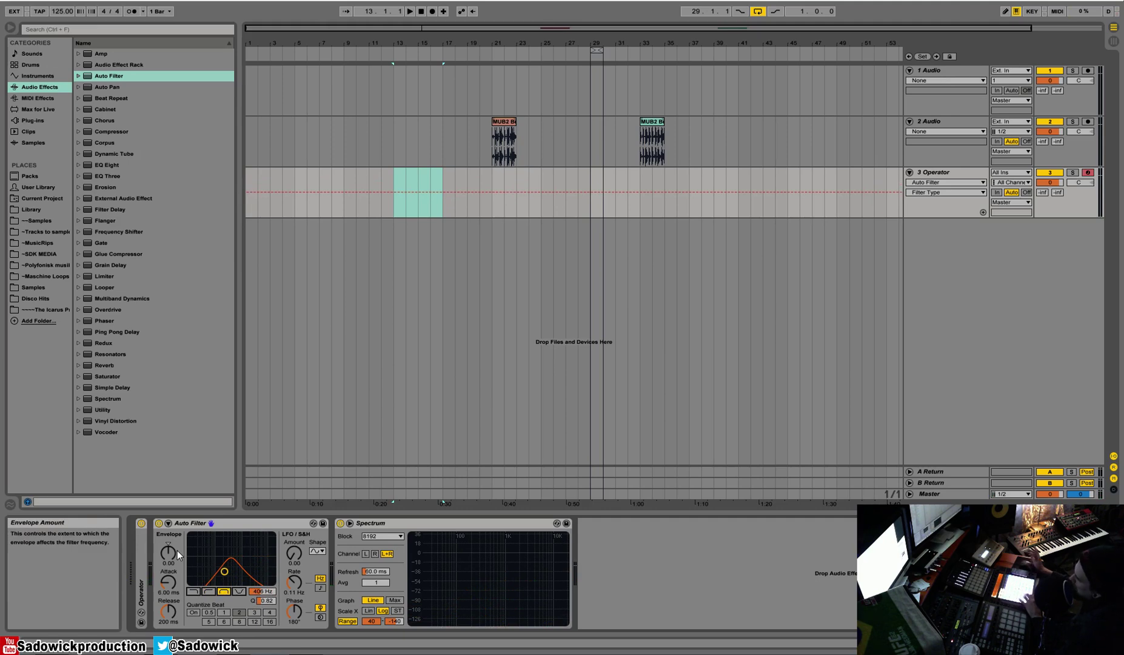
drag(264, 591, 263, 584)
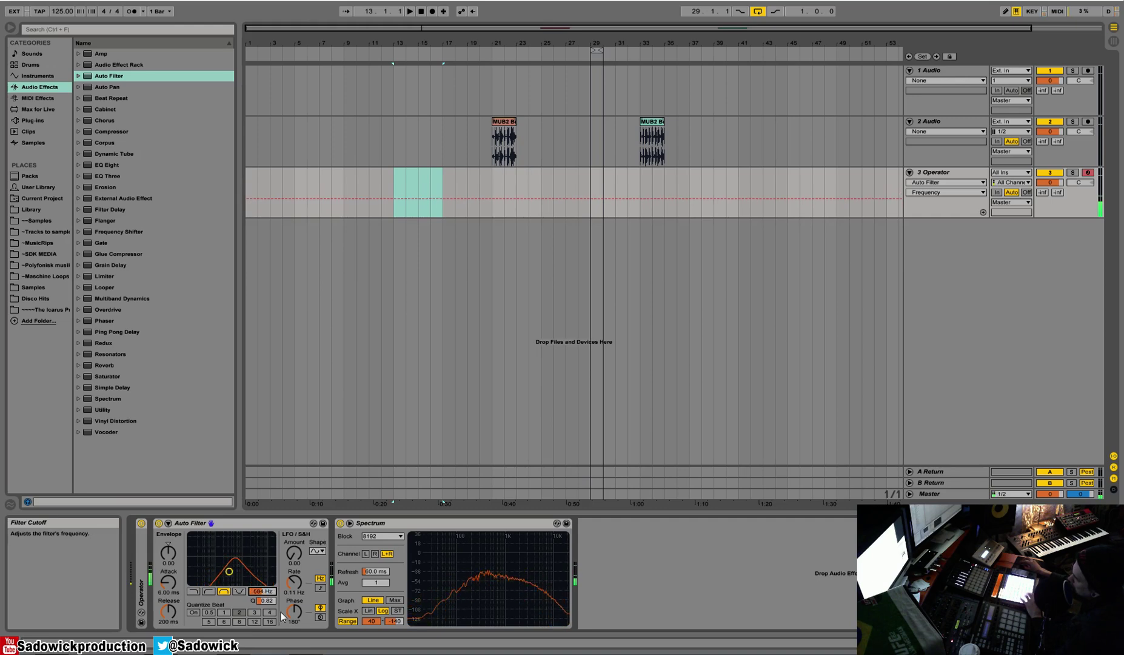
click(242, 593)
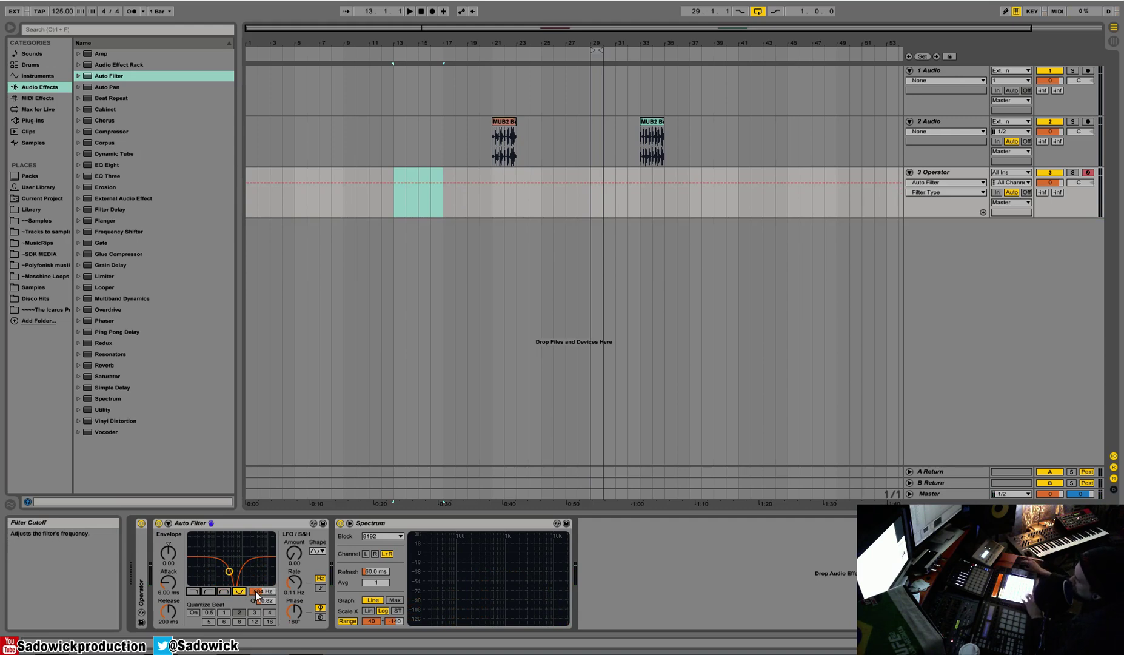
mouse_move(255, 592)
mouse_down()
mouse_move(255, 543)
mouse_move(263, 602)
mouse_up()
Step: Switch the Auto Filter back to lowpass, return its resonance to default, and set the cutoff to about 428 Hz
click(191, 591)
right_click(265, 600)
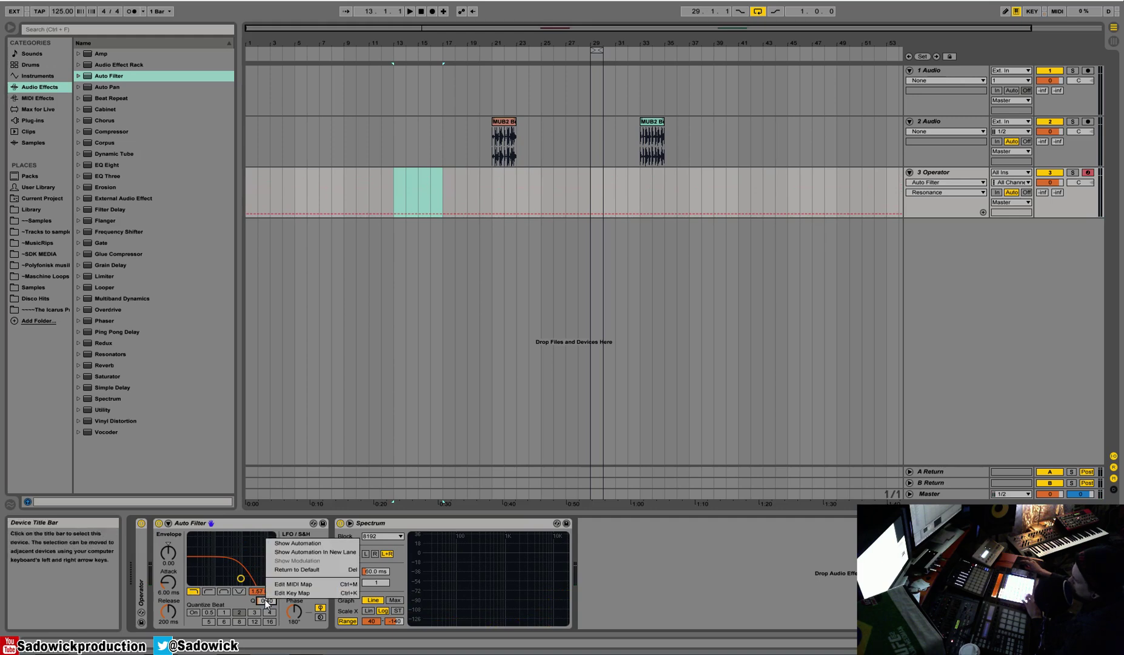
click(287, 576)
drag(271, 591, 271, 605)
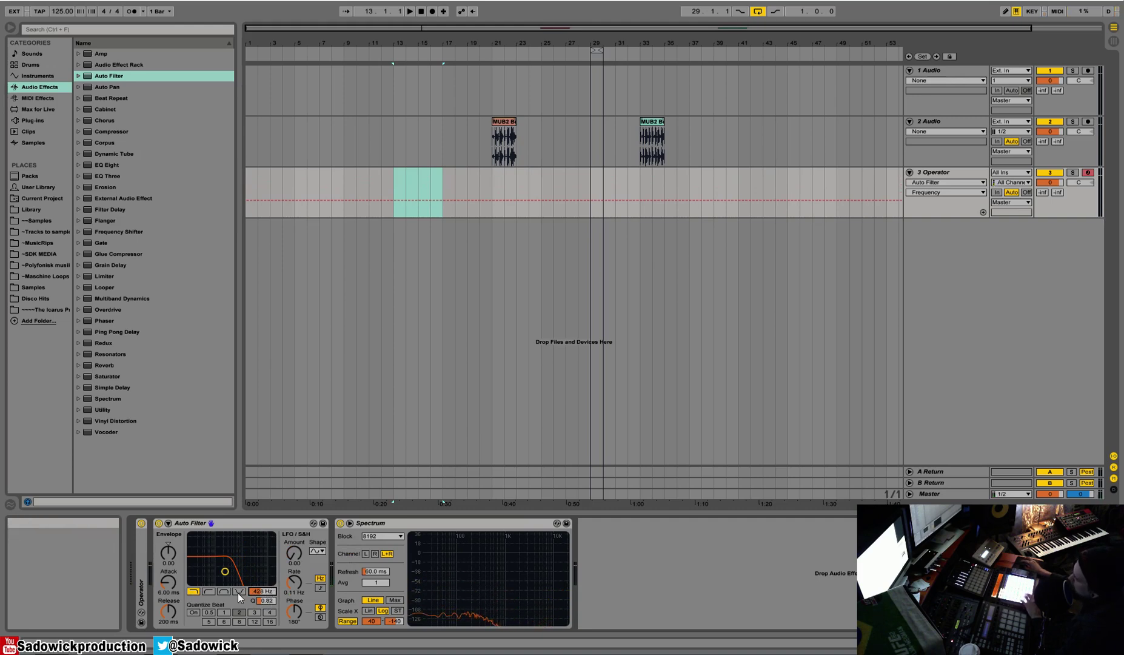
Step: Raise the lowpass filter's resonance to 3.00 and sweep its cutoff up to 1.21 kHz
drag(265, 601, 266, 576)
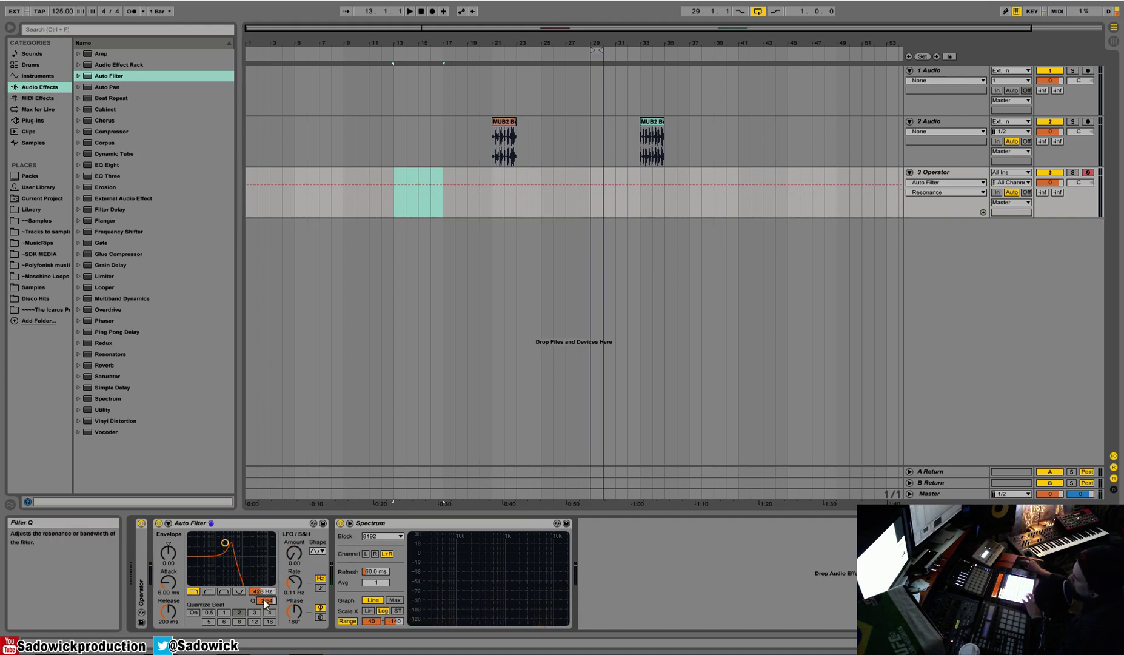
drag(267, 617, 267, 604)
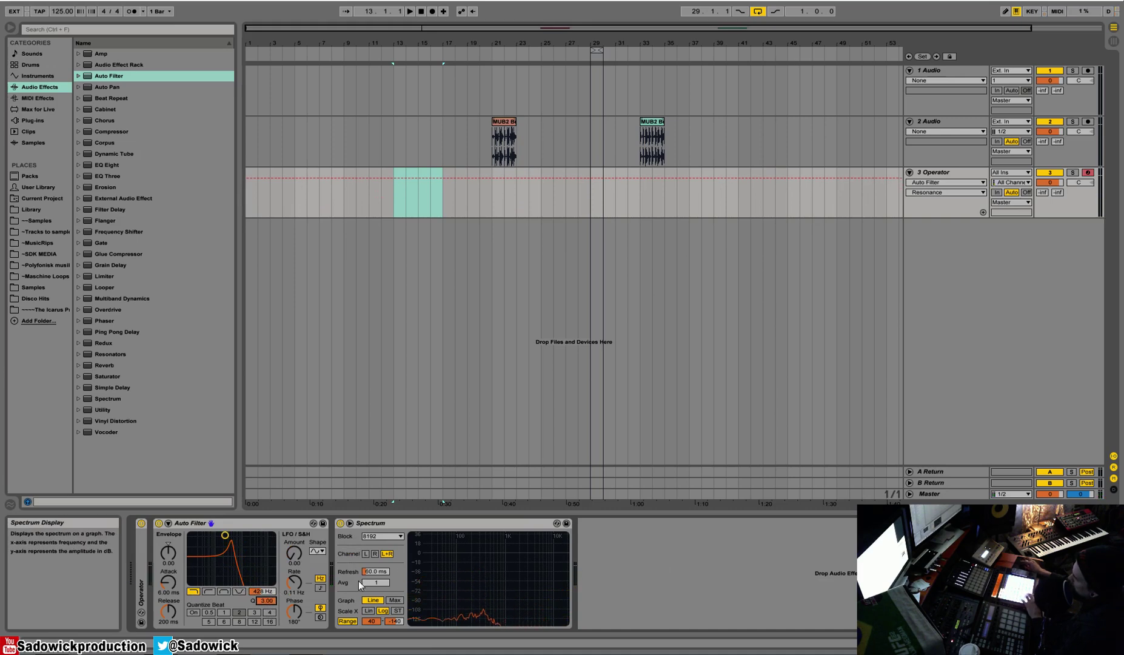
mouse_move(262, 591)
mouse_down()
mouse_move(263, 561)
mouse_move(265, 624)
mouse_move(265, 597)
mouse_up()
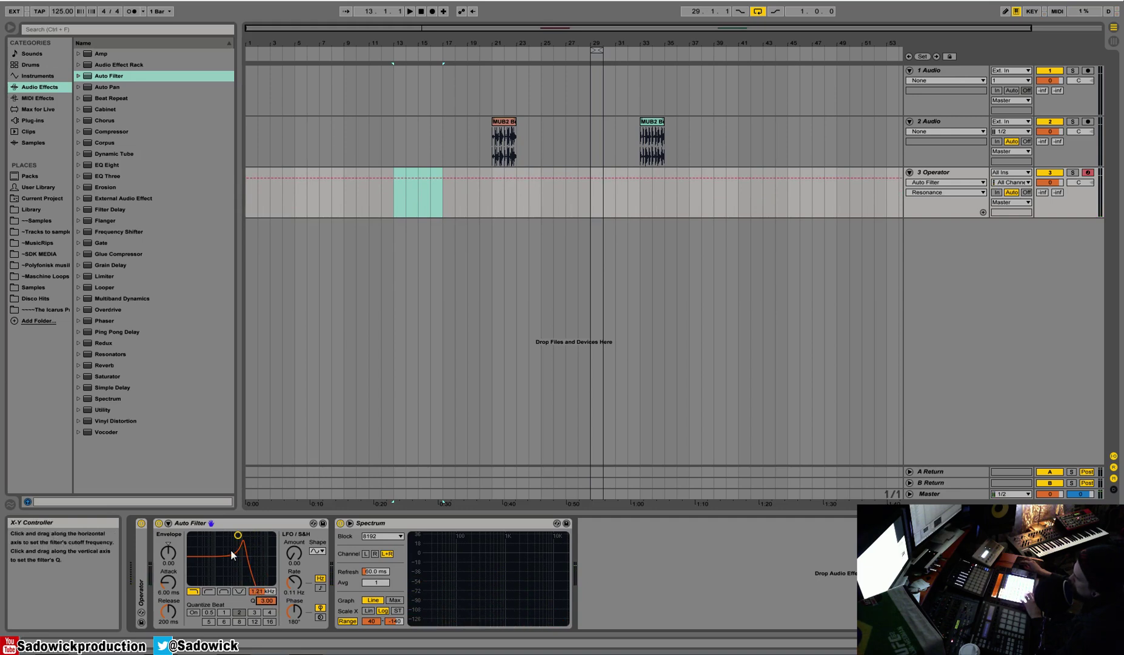
Step: Lower the Auto Filter's resonance to 0.75 and open its cutoff up to 19.9 kHz
drag(271, 605, 271, 626)
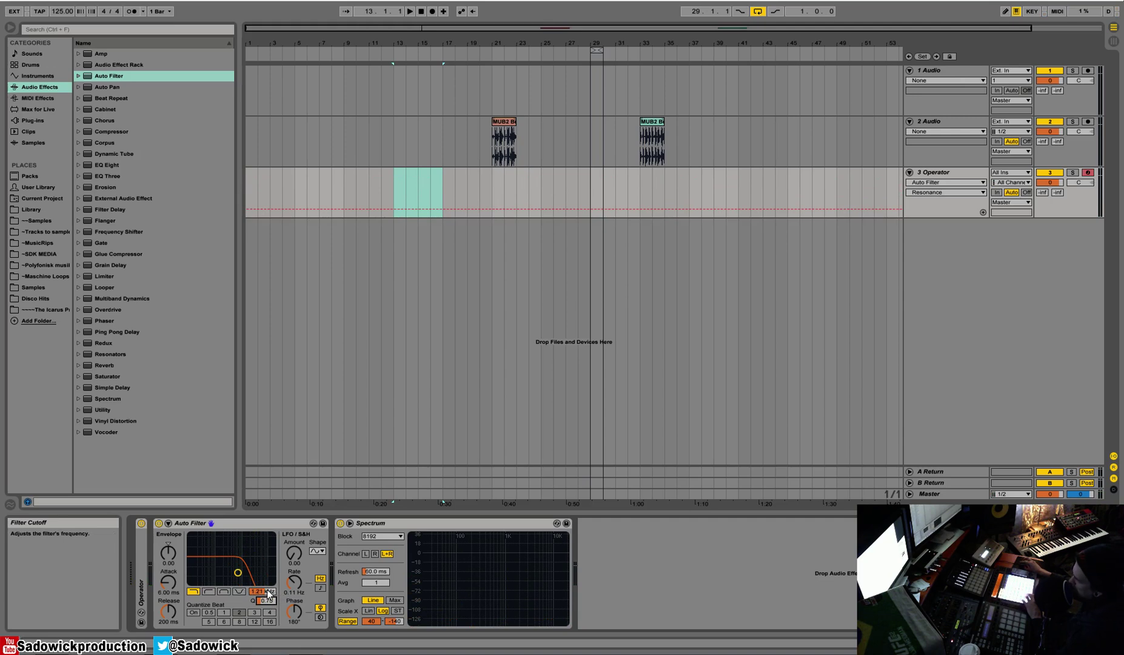
drag(267, 594, 267, 546)
click(263, 524)
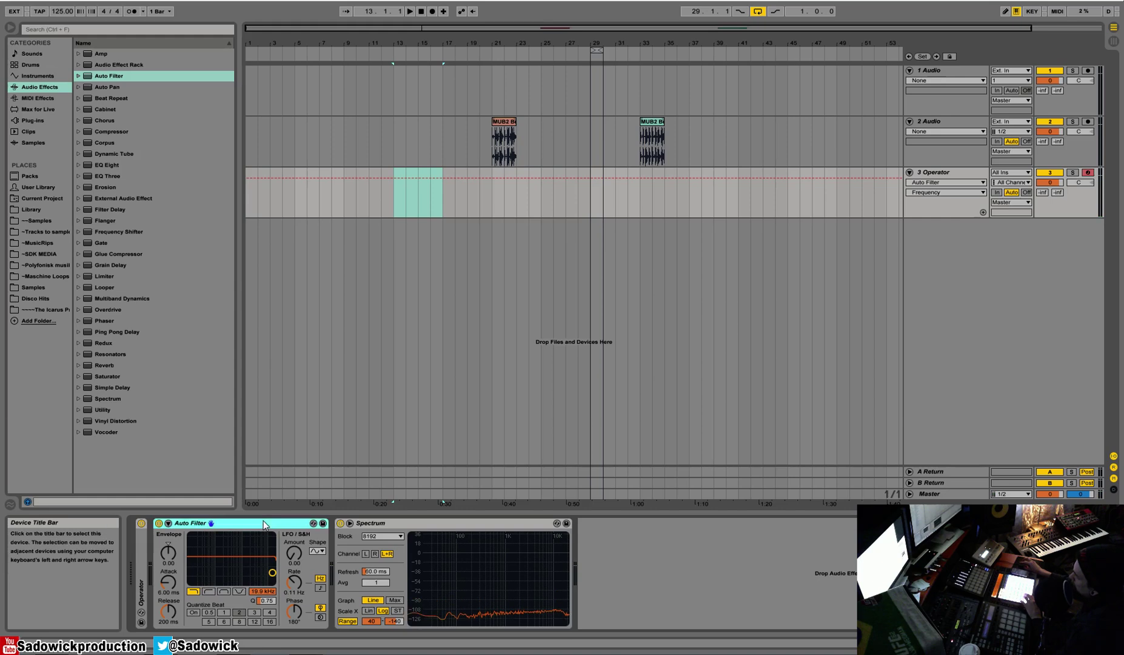
Step: Select the first clip on the 2 Audio track and loop playback over it
click(1079, 131)
click(512, 121)
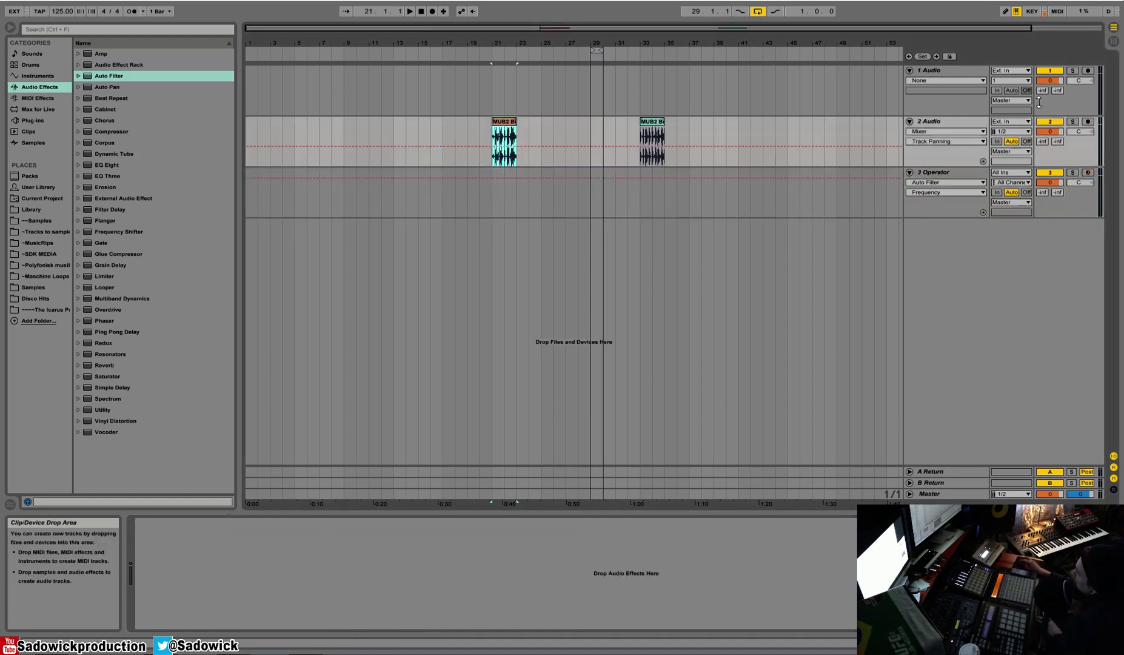
right_click(511, 124)
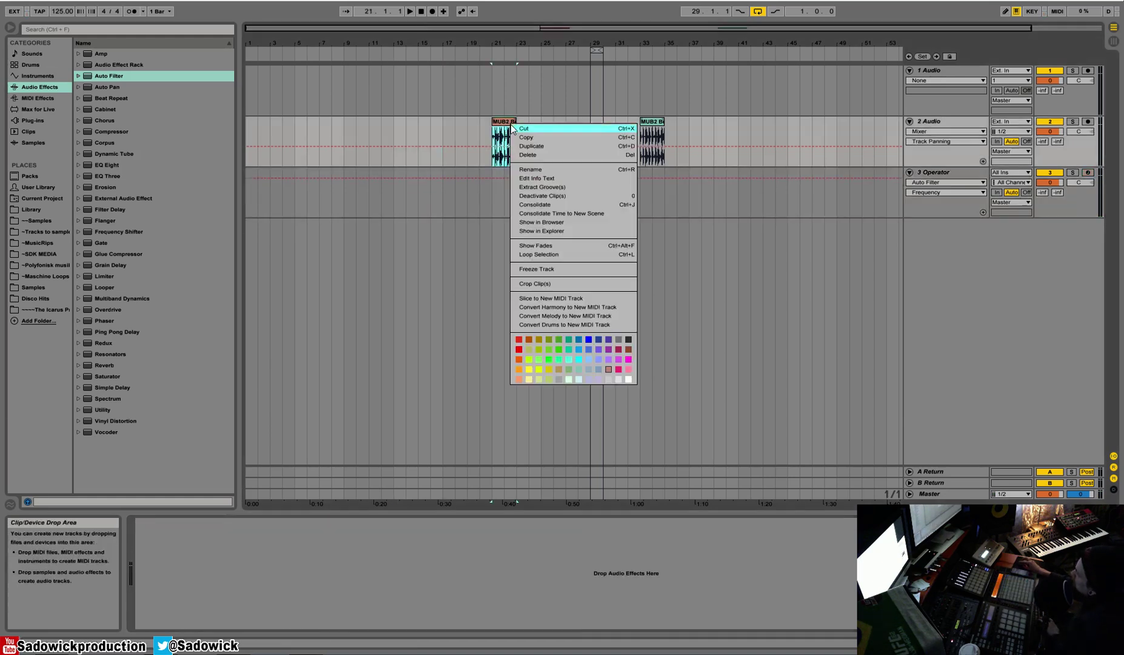
click(539, 254)
Step: Insert an Auto Filter on the 2 Audio track and sweep its cutoff while the looped clip plays
drag(111, 79, 311, 554)
key(space)
drag(249, 596, 246, 542)
key(space)
key(space)
Step: Audition the highpass and bandpass types on the looped clip, sweeping the cutoff to about 258 Hz
click(191, 591)
drag(243, 596, 243, 614)
key(space)
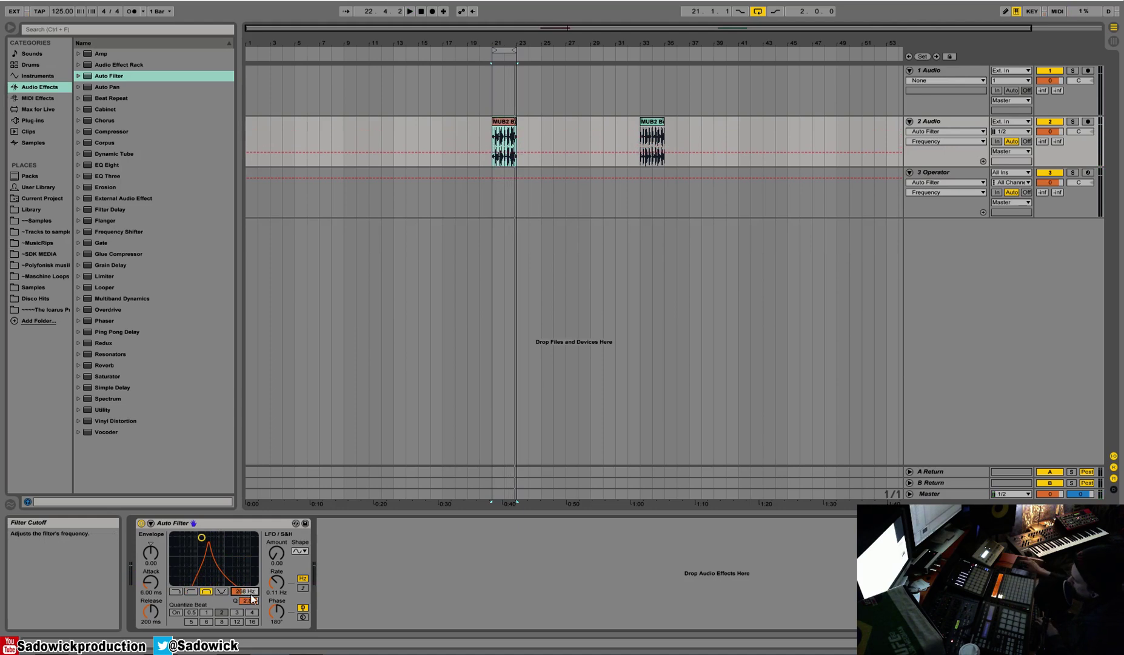
Step: Switch the track's Auto Filter to notch and sweep it during playback, ending at 1.27 kHz cutoff and 2.80 resonance
click(222, 592)
click(246, 592)
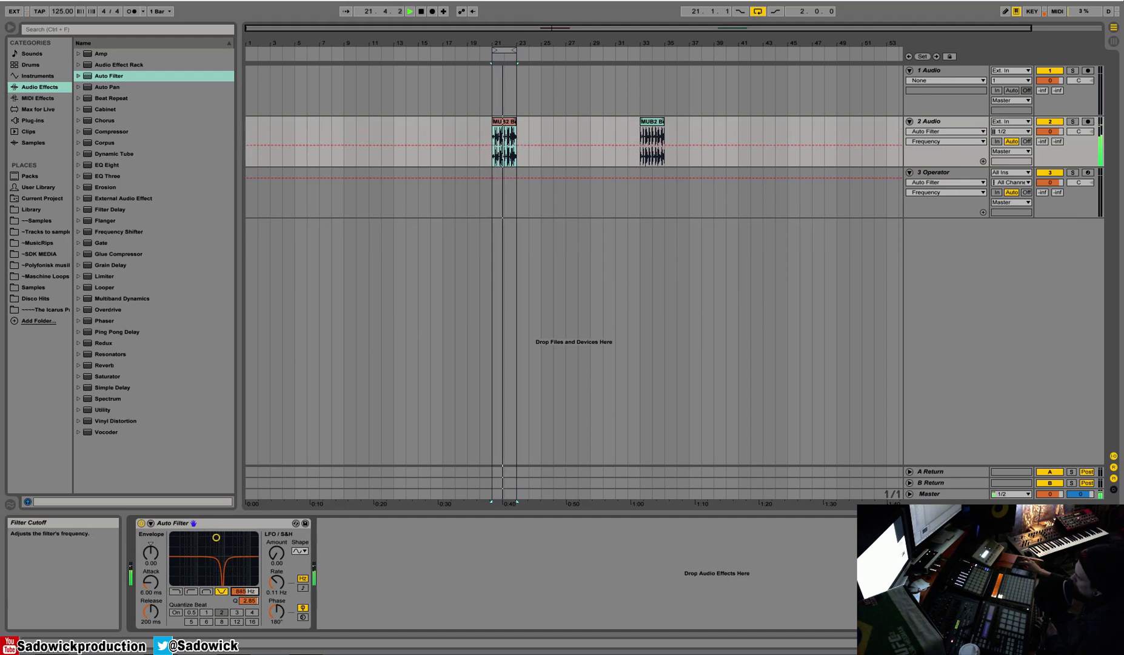
mouse_move(247, 592)
mouse_down()
mouse_move(247, 564)
mouse_move(248, 601)
mouse_up()
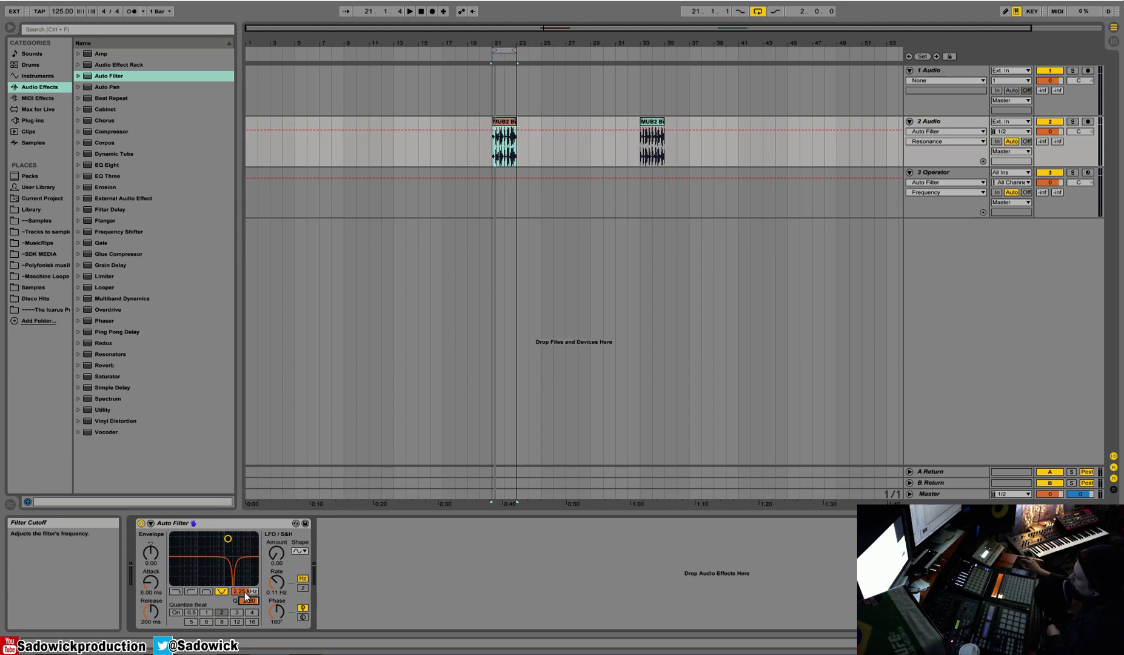
mouse_move(254, 593)
mouse_down()
mouse_move(254, 622)
mouse_move(254, 587)
mouse_move(254, 603)
mouse_up()
key(space)
key(space)
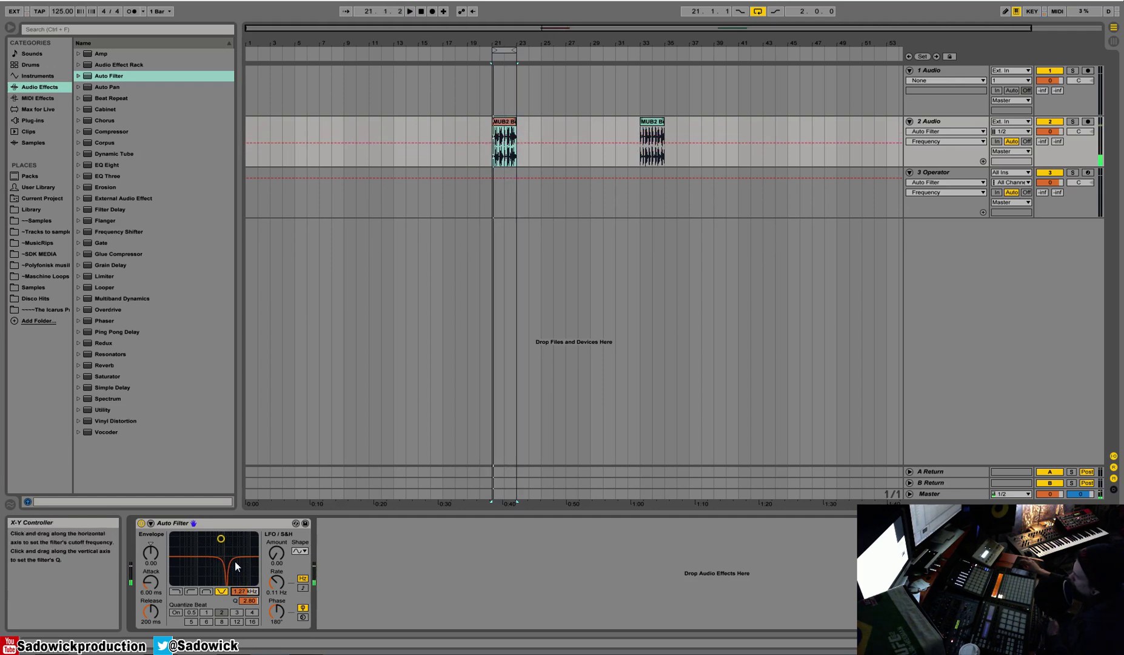
Step: Replace the Auto Filter on the 2 Audio track with an EQ Three
right_click(233, 523)
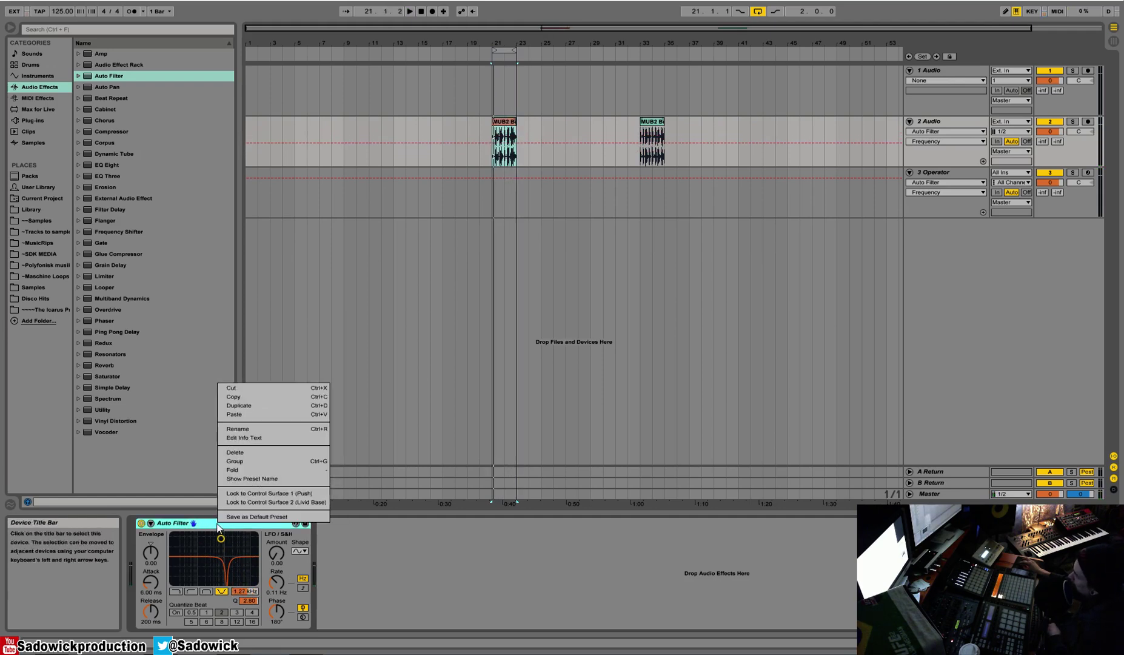
click(277, 390)
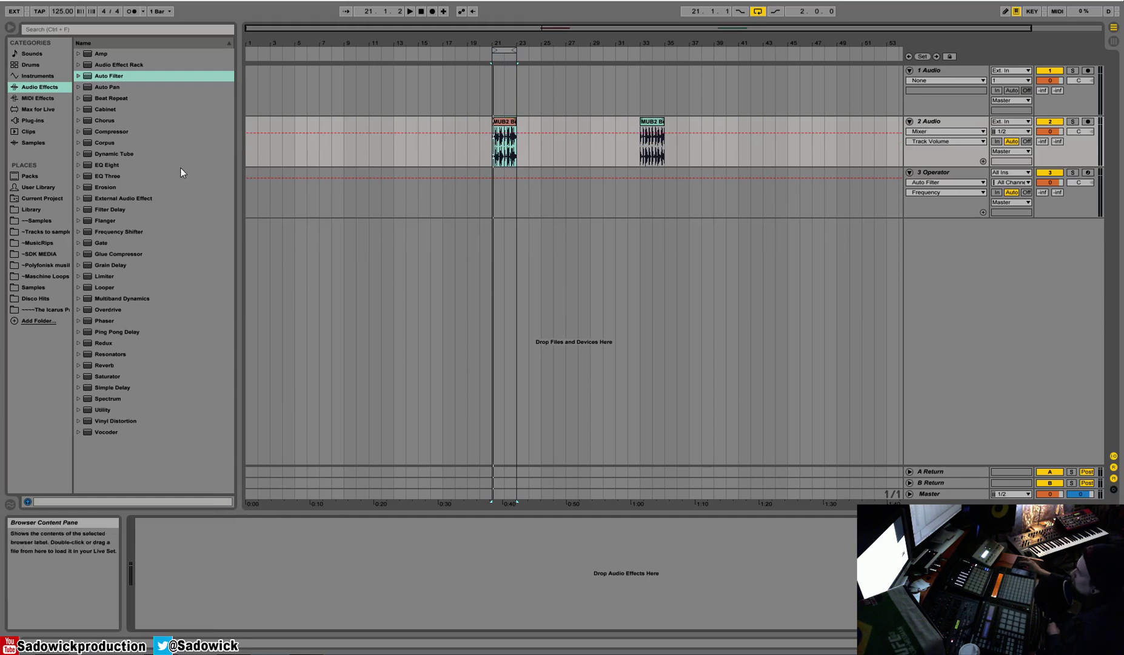
drag(105, 175, 270, 545)
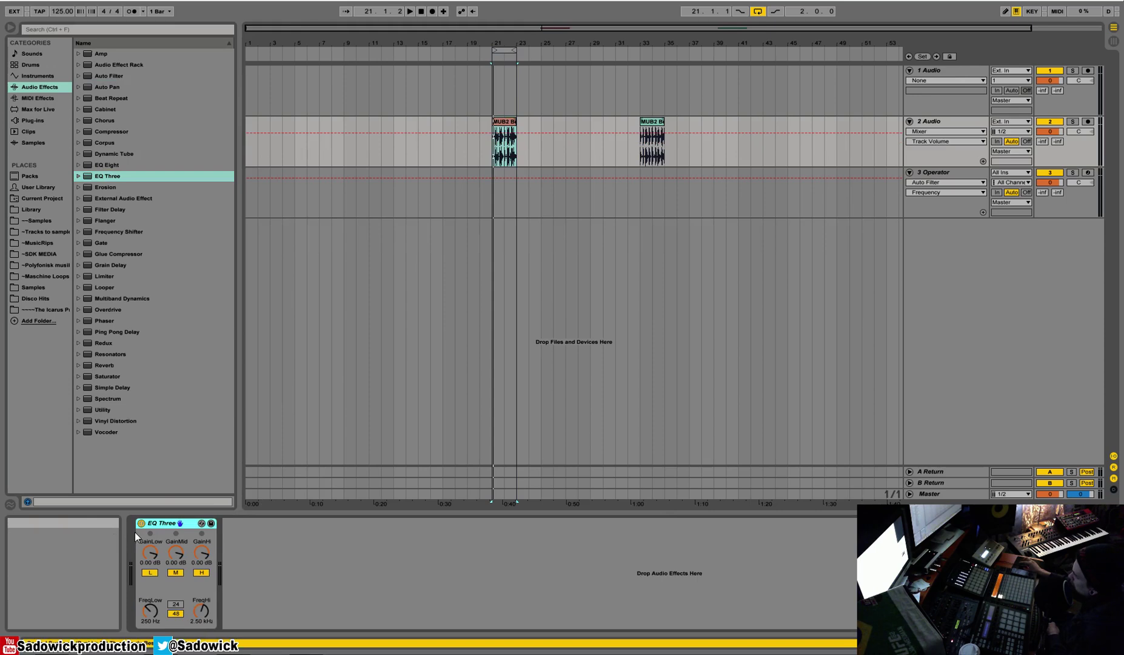
Step: Toggle EQ Three's low band and high band off and back on
click(147, 572)
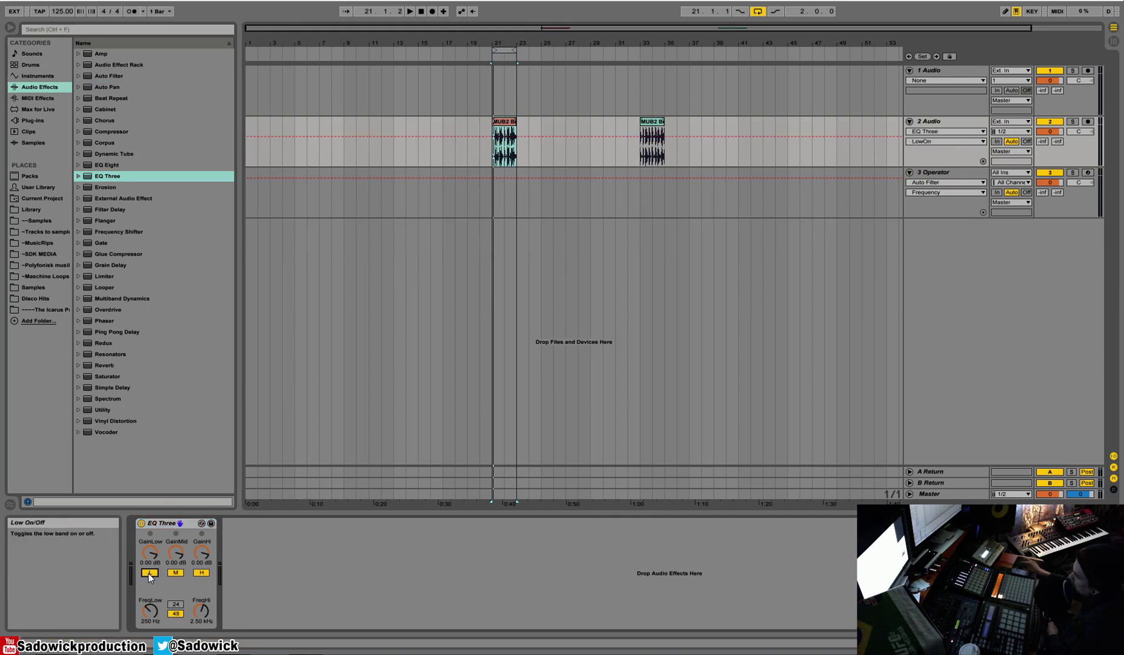
click(147, 572)
click(202, 572)
click(202, 573)
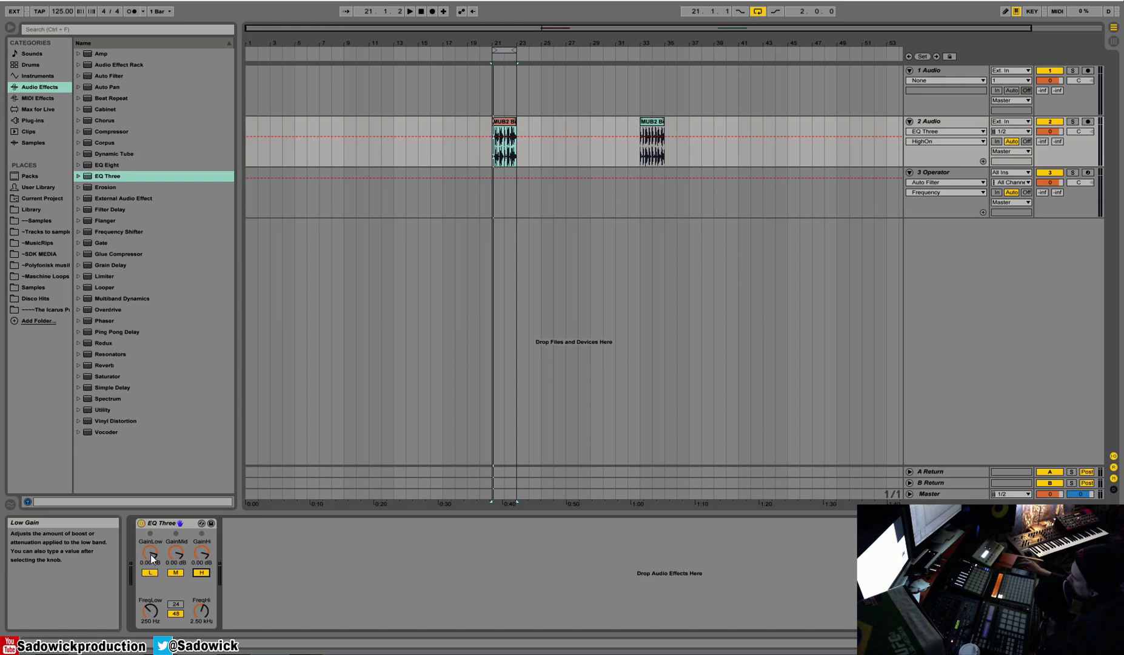
Step: Audition the looped clip with EQ Three's low gain cut to -inf dB and reset it to 0.00 dB
drag(155, 552, 176, 563)
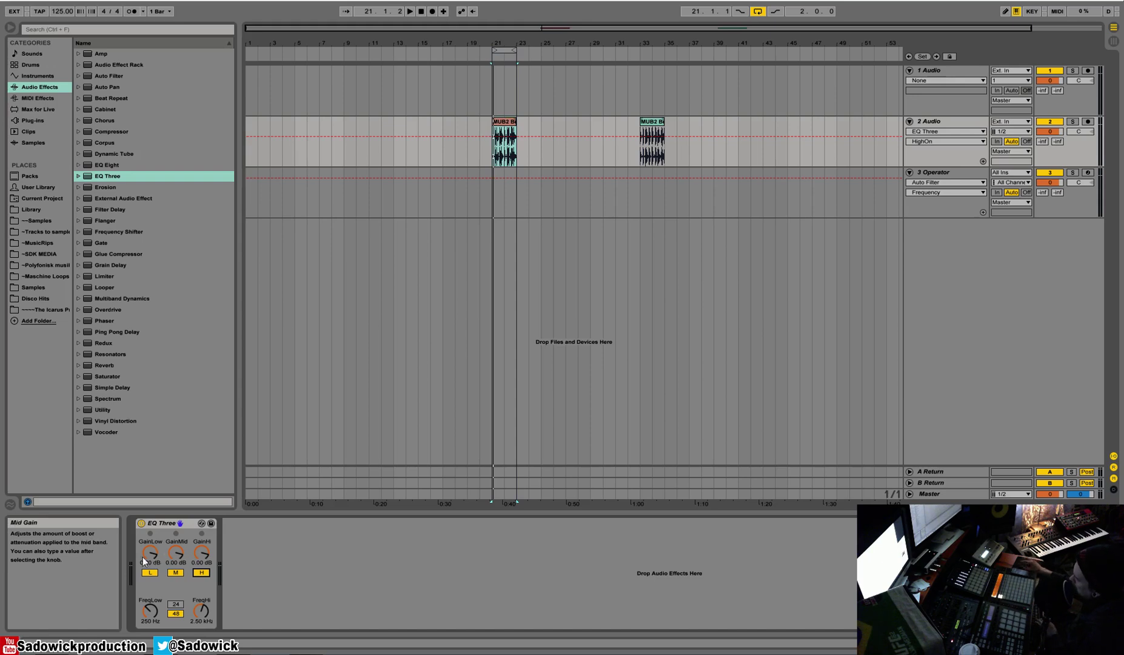
key(space)
key(space)
key(space)
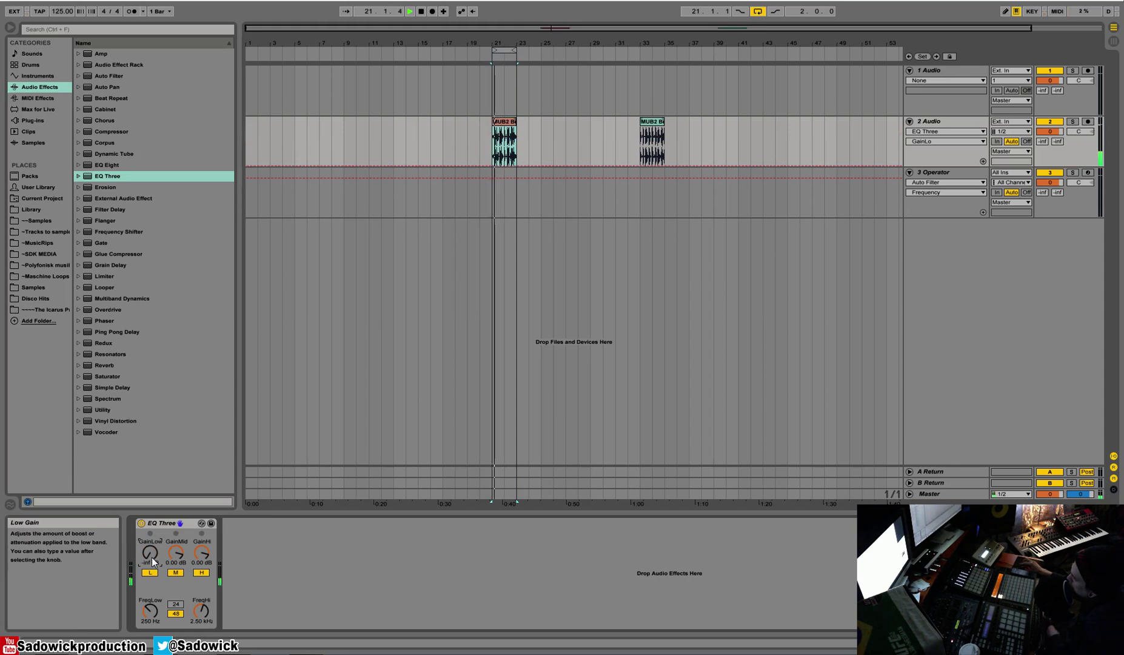
right_click(149, 553)
Step: Cut the mid gain to -inf dB during playback, settle it at -4.47 dB, and adjust the low gain
click(176, 590)
drag(176, 553, 175, 600)
key(space)
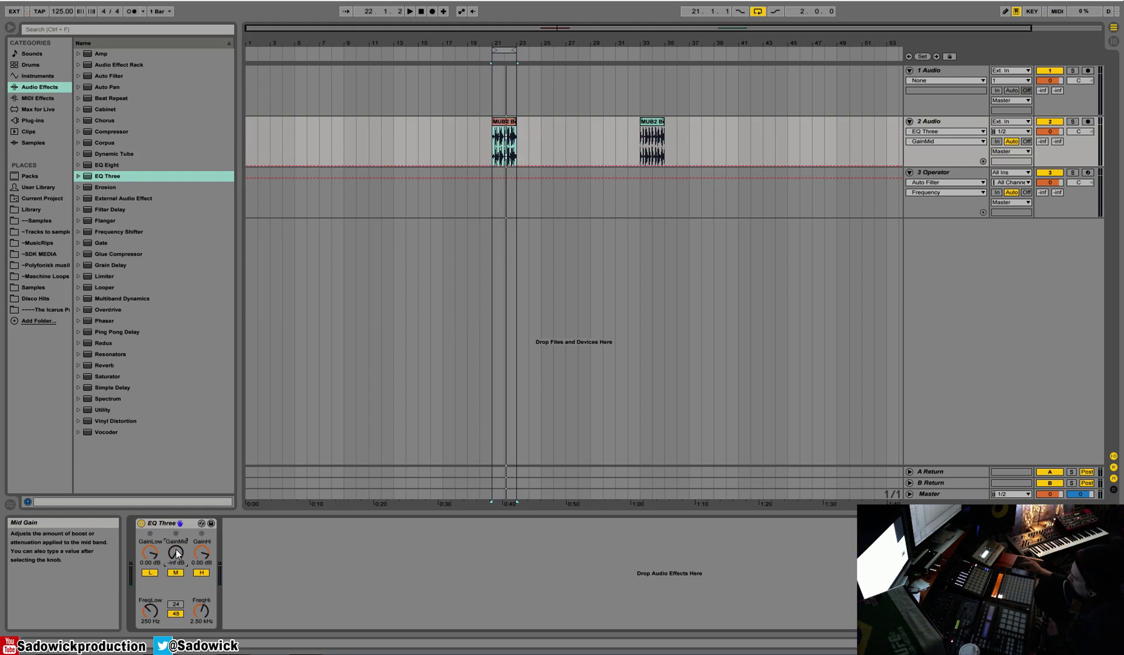
drag(175, 553, 150, 533)
click(145, 556)
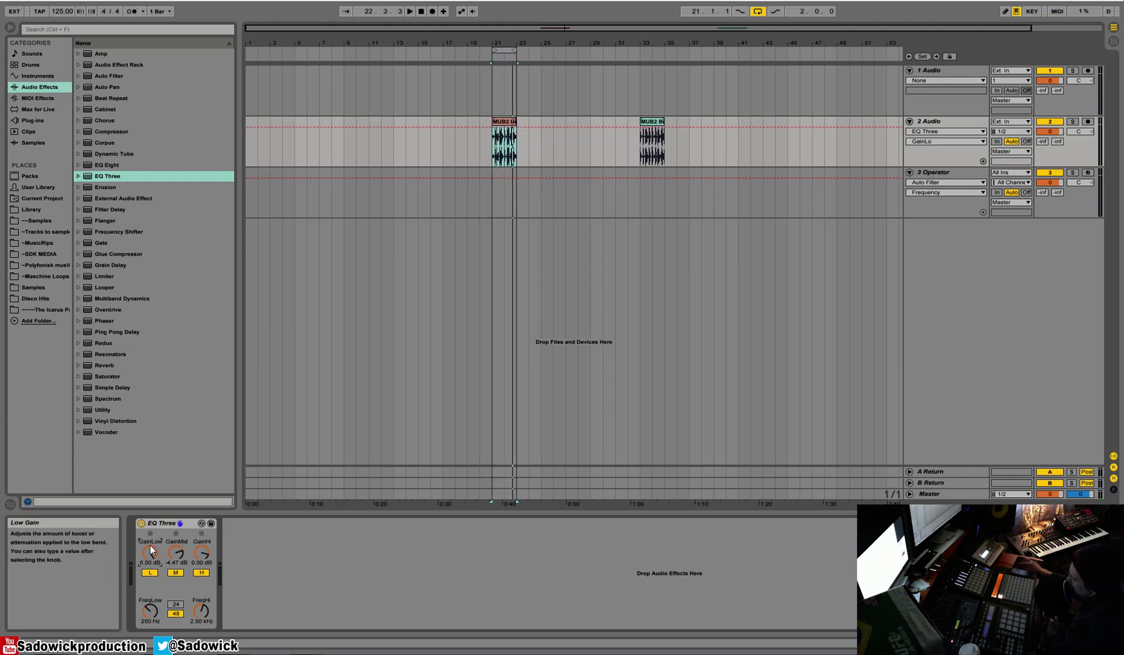
drag(150, 553, 149, 577)
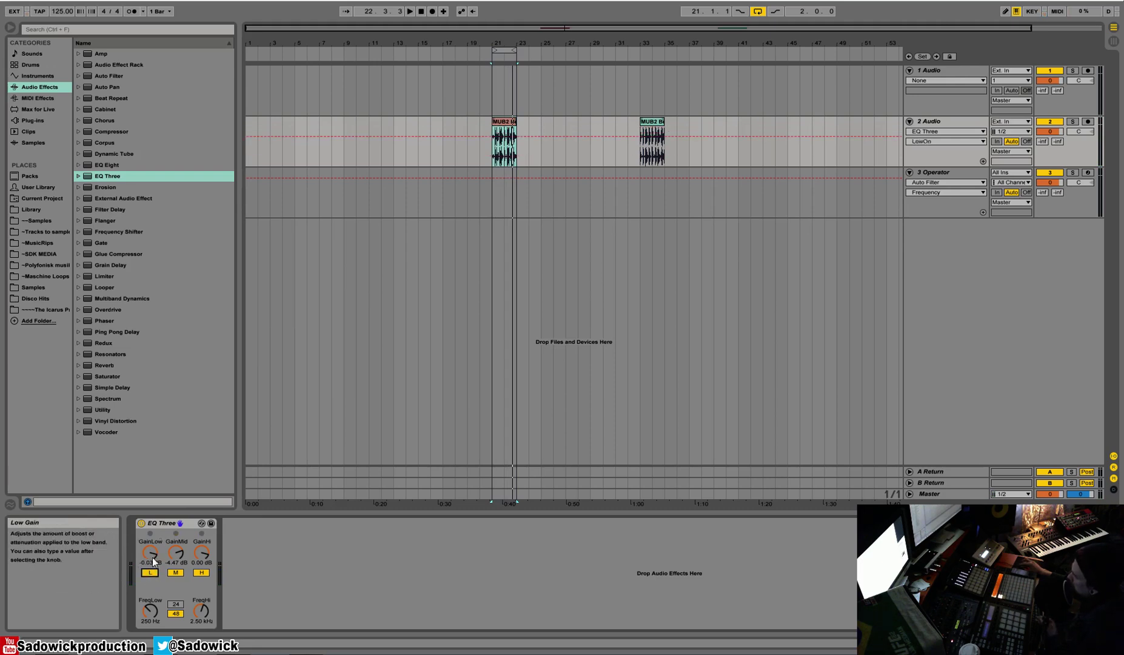
Step: Toggle the three EQ bands while the loop plays, with low gain at -2.57 dB and high gain at -3.84 dB
key(space)
click(150, 573)
click(176, 572)
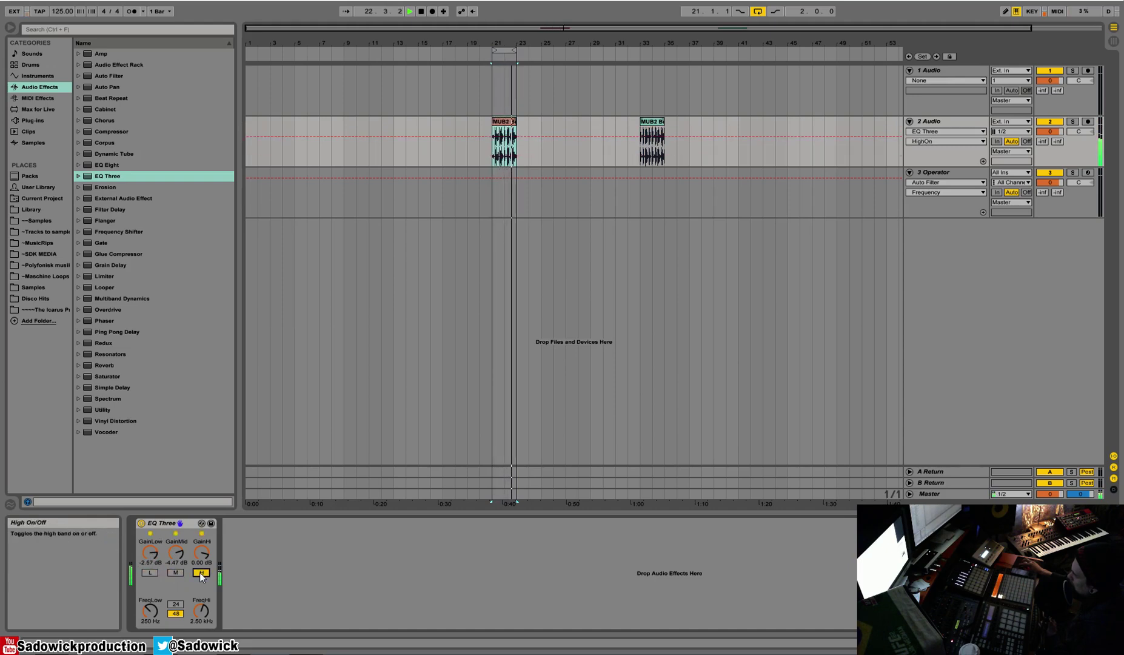
click(150, 573)
click(176, 572)
click(201, 572)
click(176, 573)
click(150, 572)
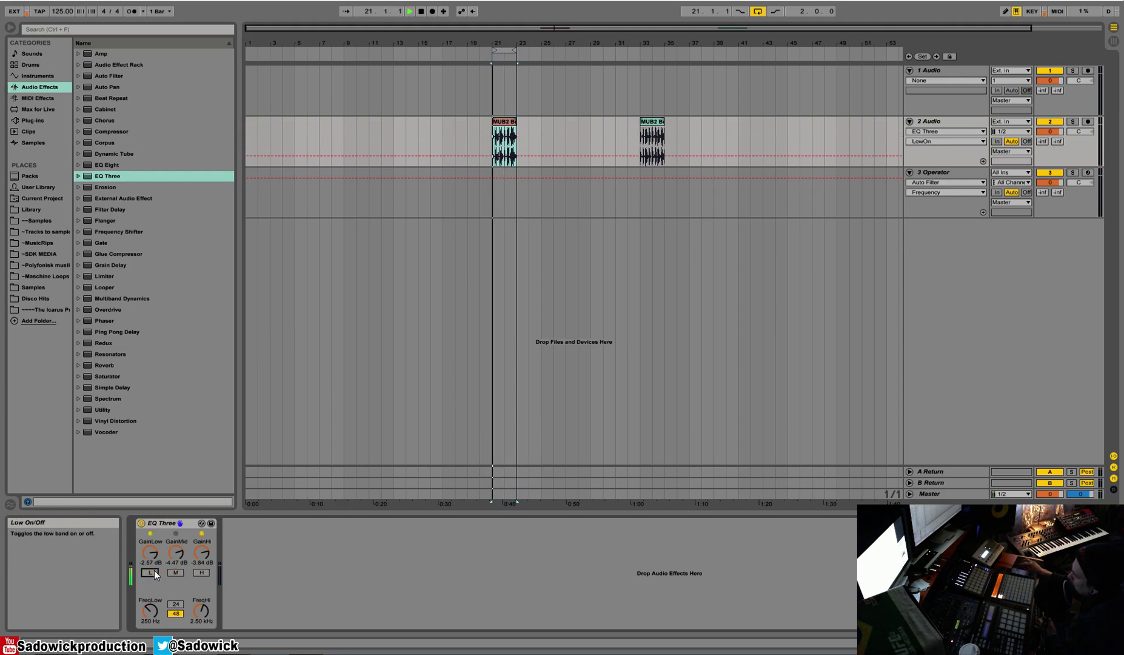
Step: Audition different combinations of the low, mid and high bands during playback, ending with all three switched on
click(150, 572)
key(space)
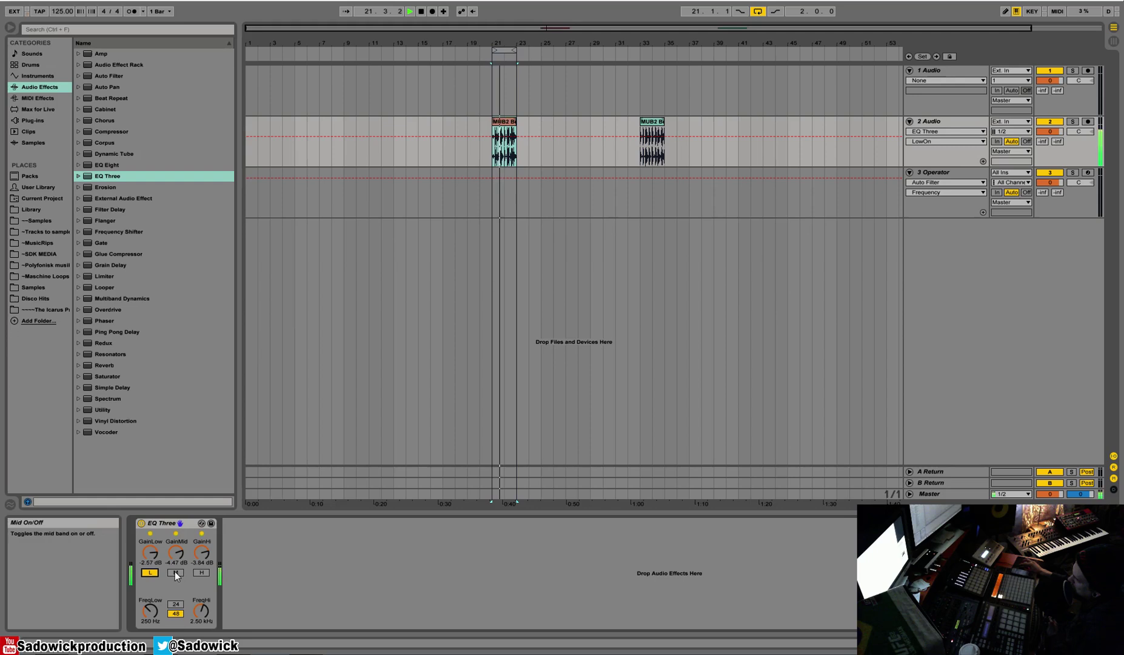
click(202, 573)
click(150, 572)
click(175, 572)
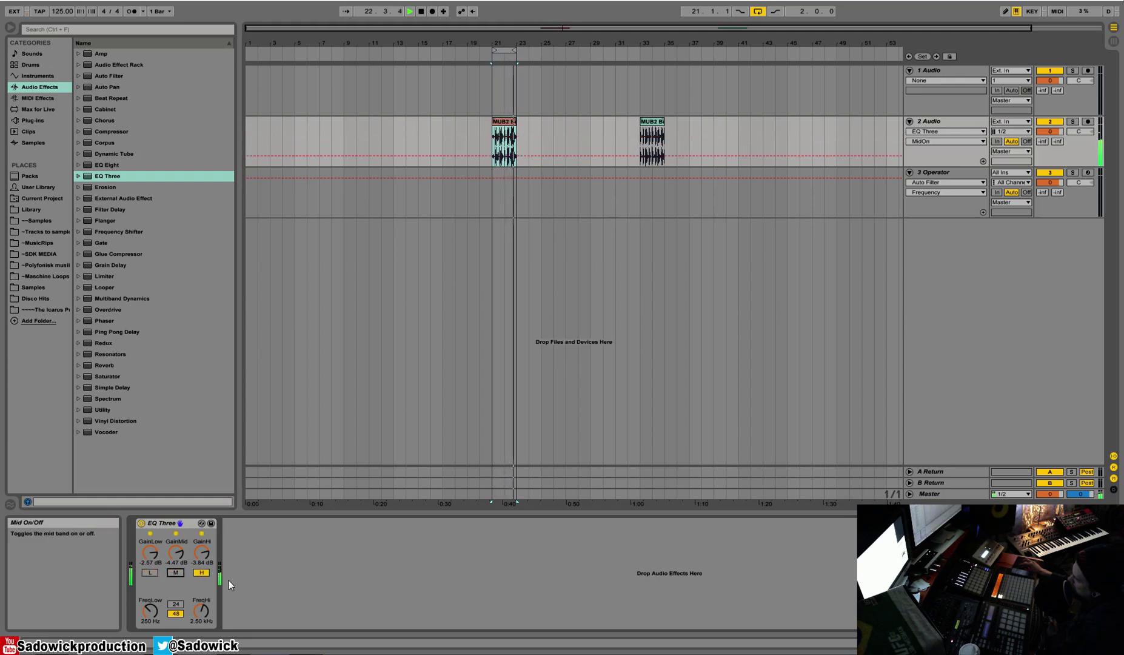
click(175, 572)
click(150, 572)
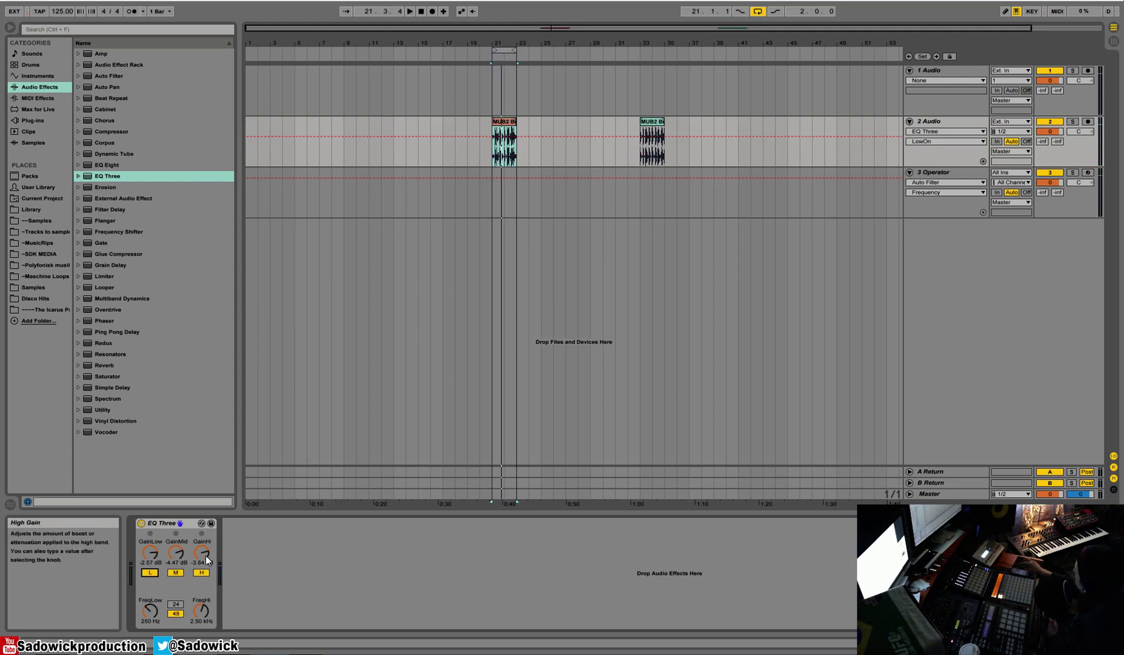
Step: Audition a high gain boost to 6.00 dB on the loop and lower the high gain to -5.11 dB
drag(206, 555, 206, 537)
key(space)
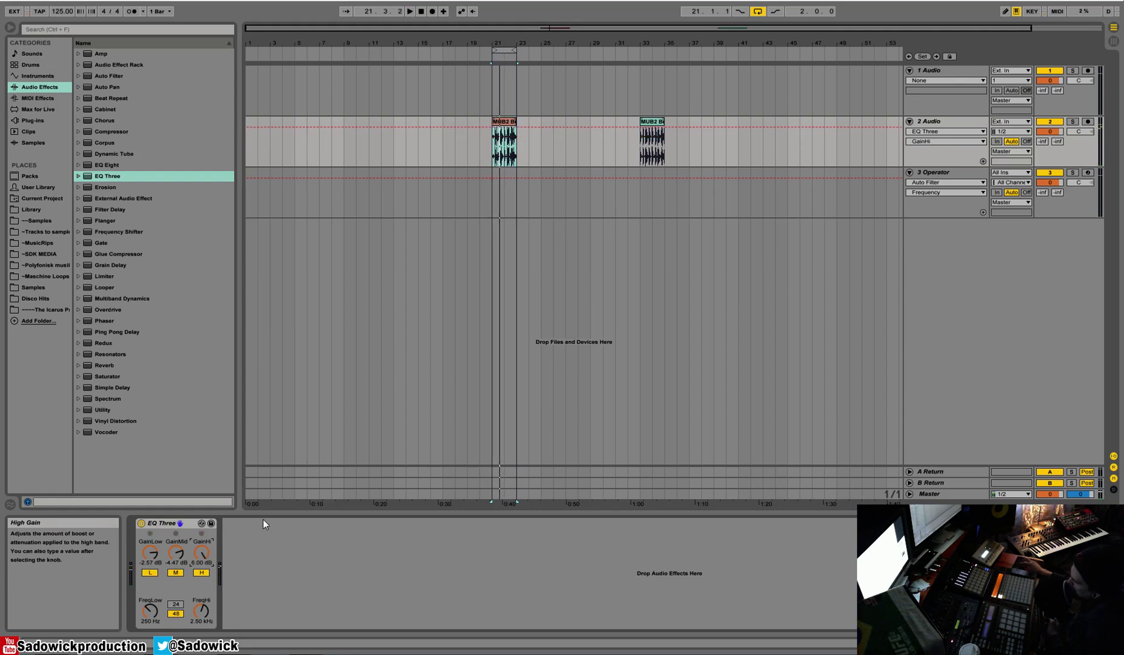
drag(201, 551, 201, 571)
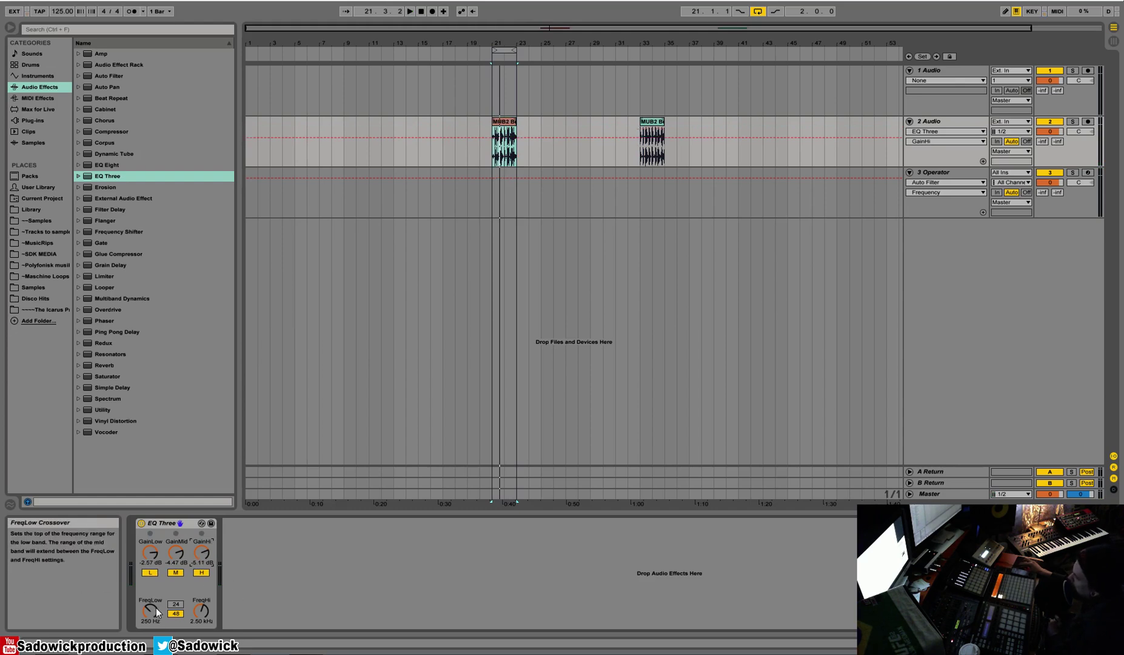
Step: Set the low crossover to 311 Hz and the gains to 6.00 dB low, -35.6 dB mid and -inf dB high
mouse_move(153, 605)
mouse_down()
mouse_move(154, 590)
mouse_move(150, 624)
mouse_up()
click(176, 553)
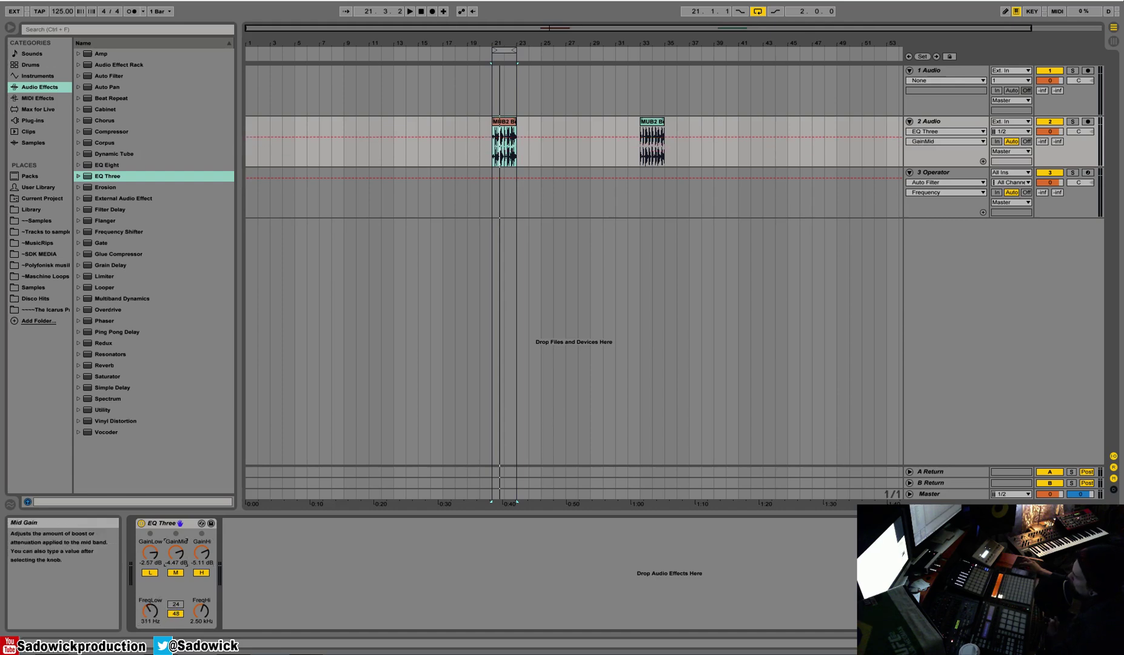
drag(202, 553, 202, 582)
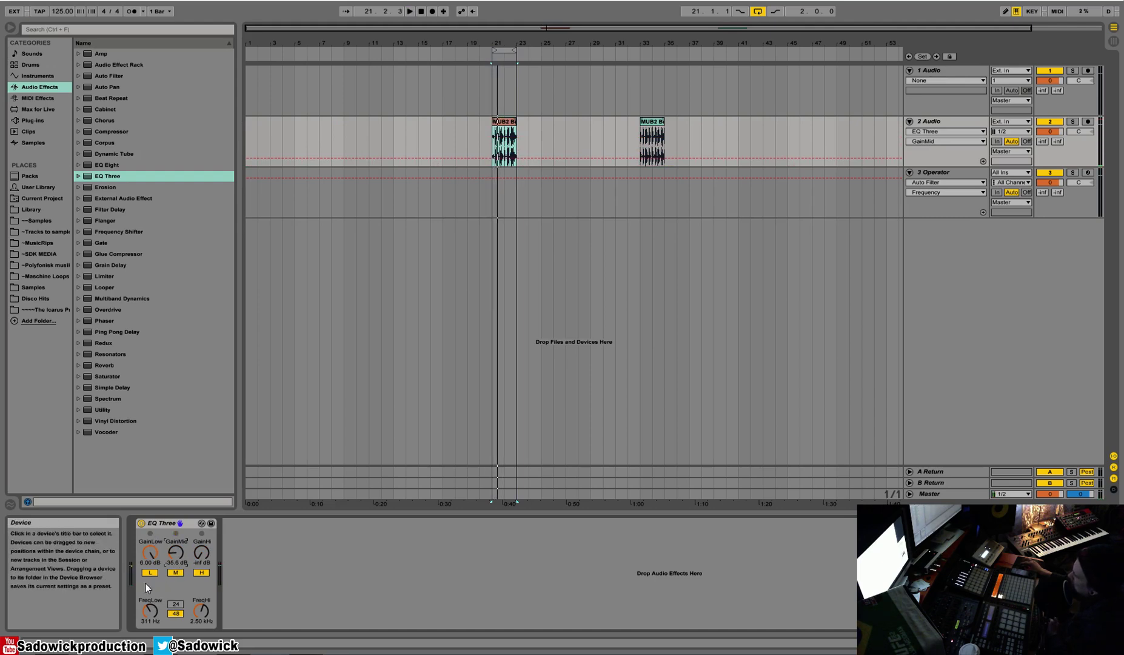
Step: Lower EQ Three's low crossover through 279 Hz to about 232 Hz while auditioning the loop
drag(154, 613, 155, 619)
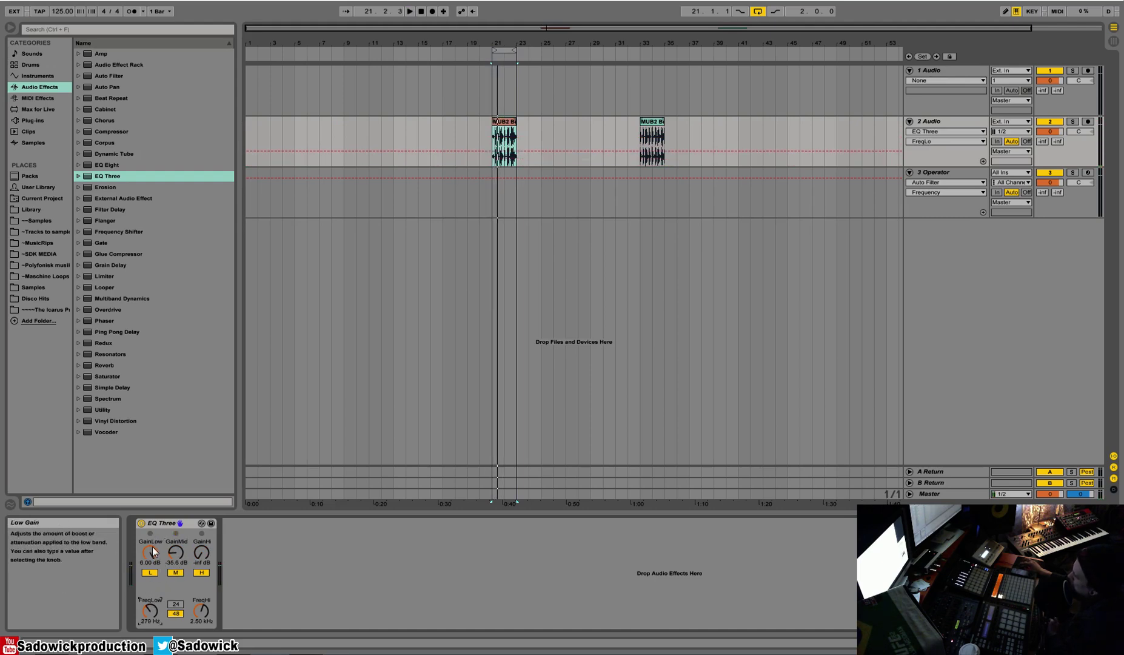
mouse_move(153, 610)
mouse_down()
mouse_move(152, 591)
mouse_move(153, 613)
mouse_up()
key(space)
key(space)
drag(150, 610, 150, 604)
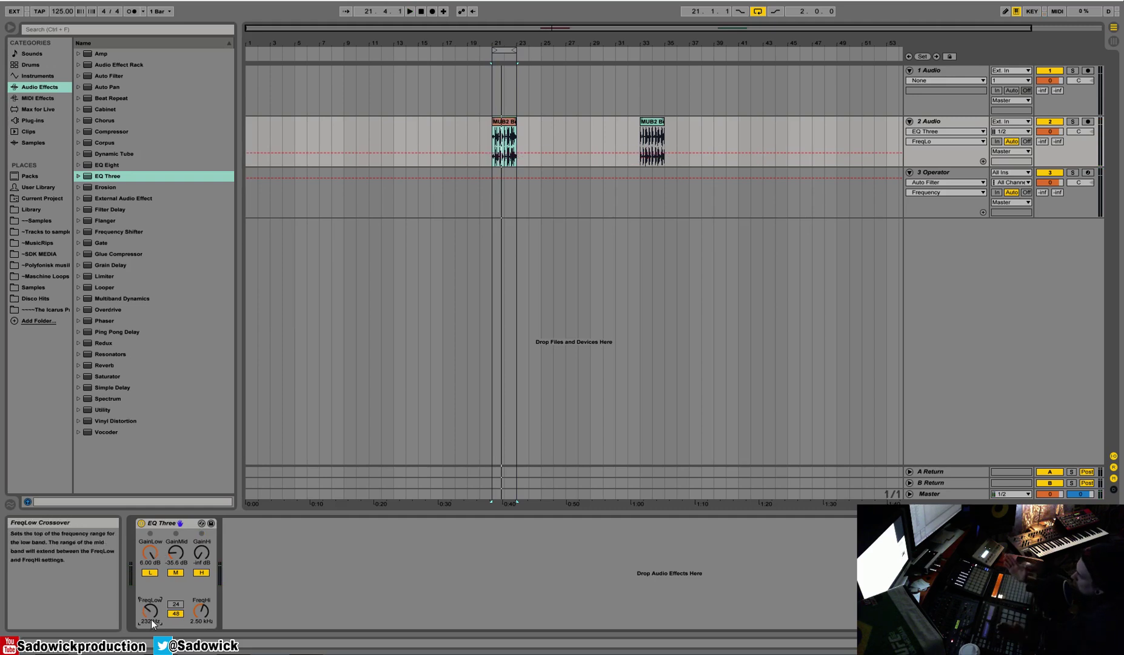
Step: Sweep the low crossover up through 670 Hz to 1.61 kHz while auditioning the looped clip
key(space)
mouse_move(152, 616)
mouse_down()
mouse_move(152, 597)
mouse_move(153, 614)
mouse_up()
key(space)
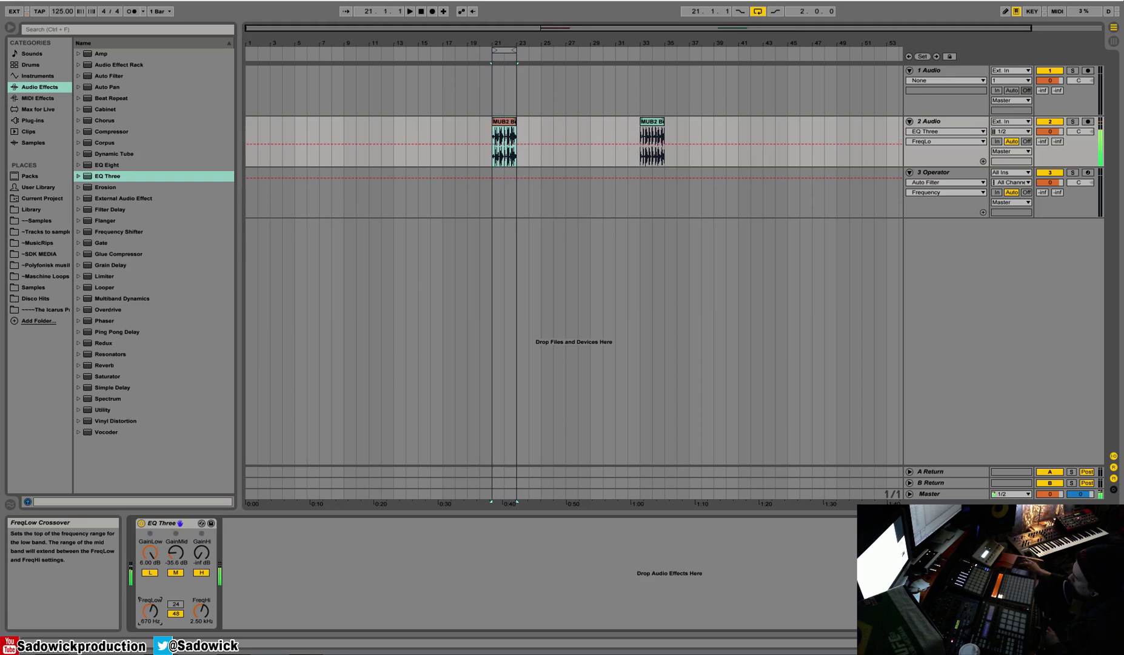
key(space)
drag(152, 613, 152, 605)
key(space)
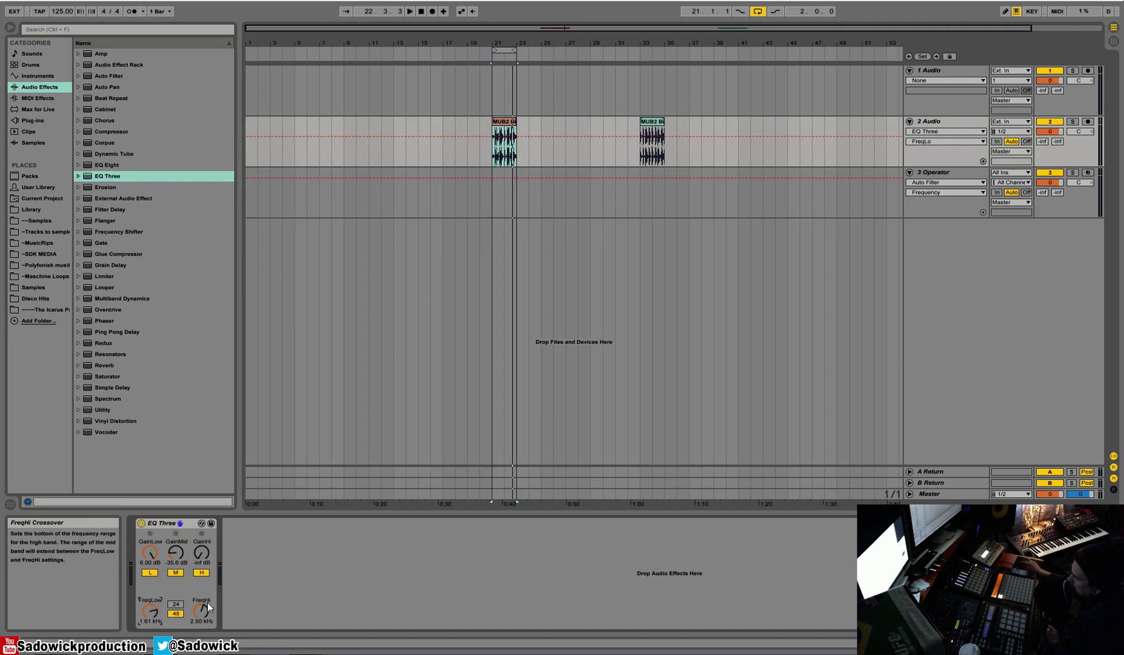
Step: Replace the EQ Three on the 2 Audio track with an EQ Eight
right_click(187, 522)
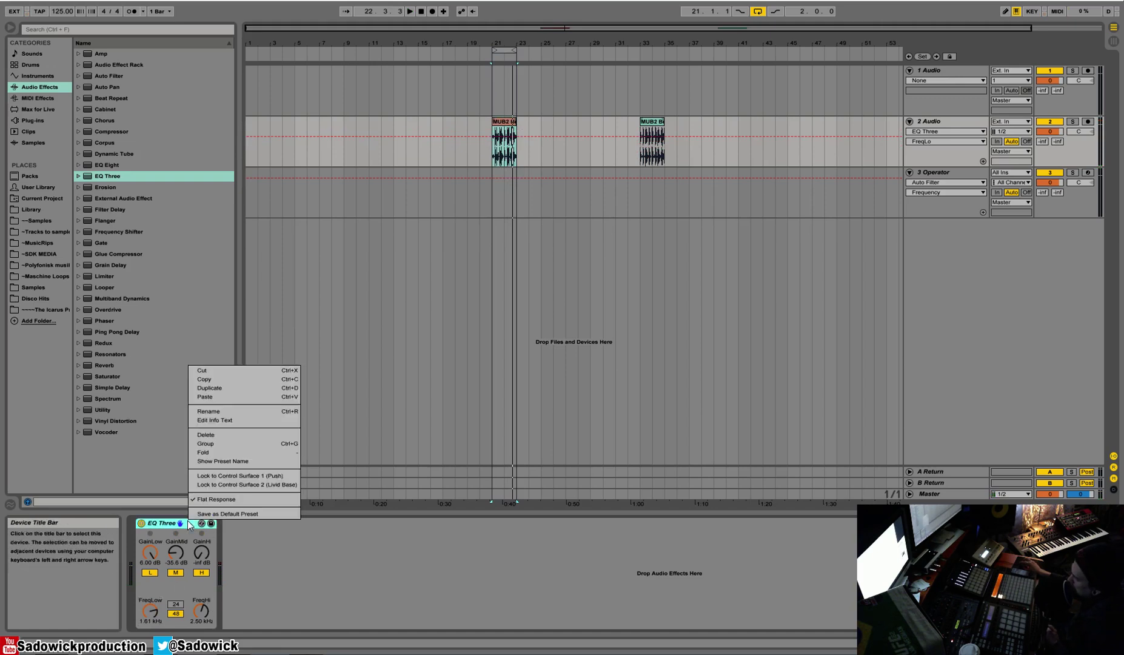
click(225, 372)
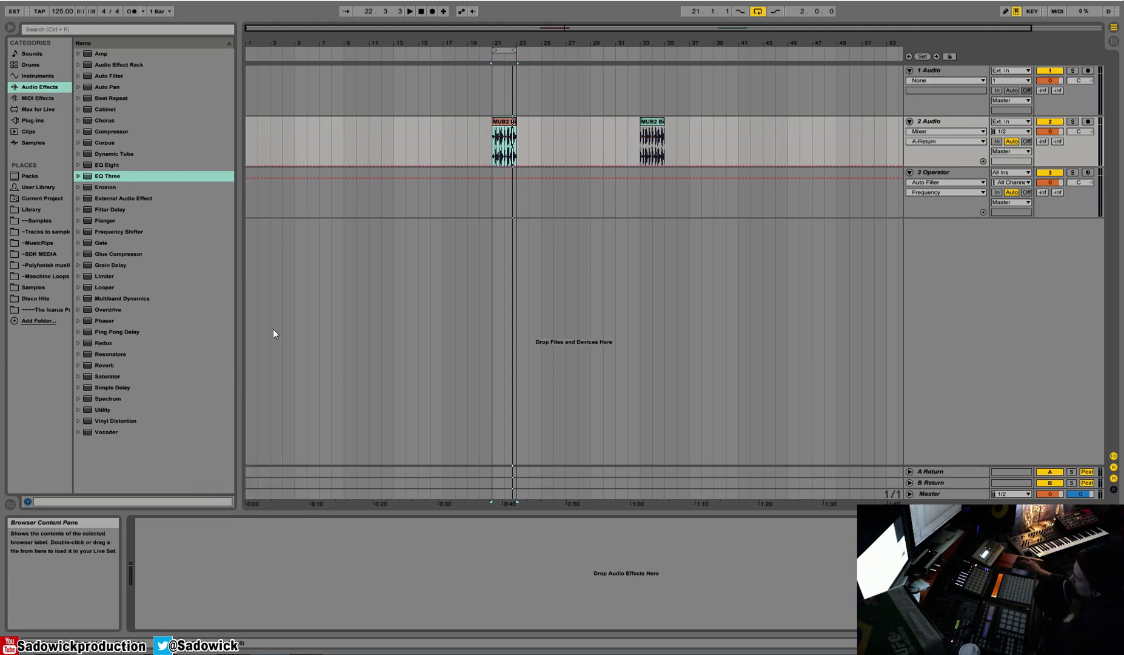
drag(106, 164, 206, 522)
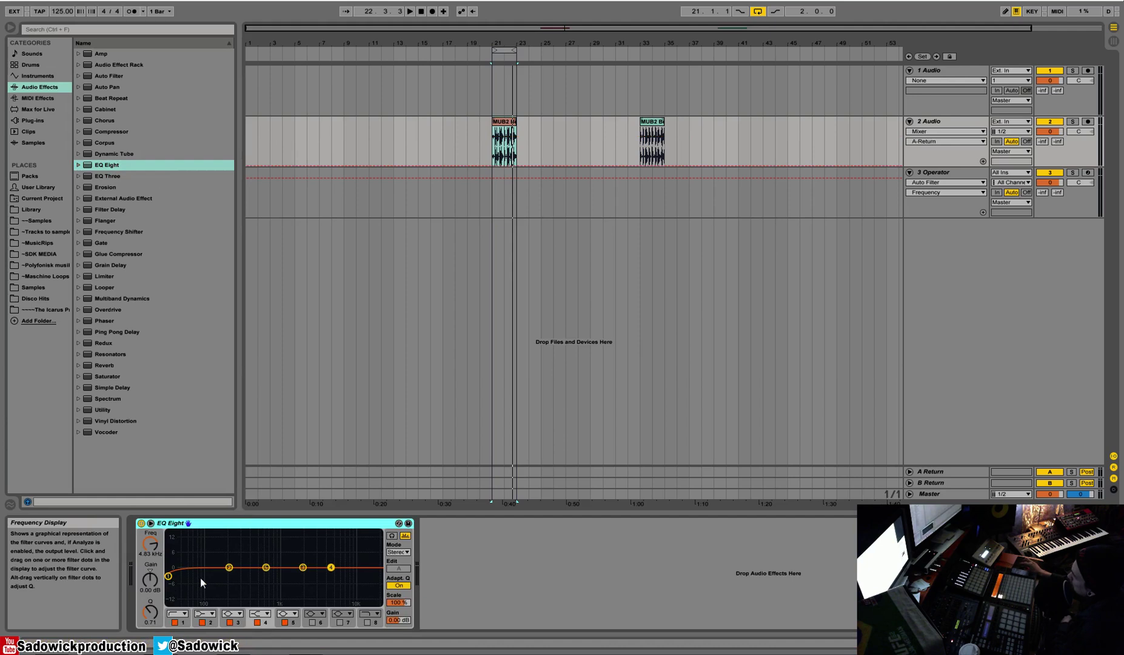
Step: Switch off filters 2, 3, 4 and 5 in EQ Eight, leaving only filter 1 active
click(203, 623)
click(229, 622)
click(256, 623)
click(284, 623)
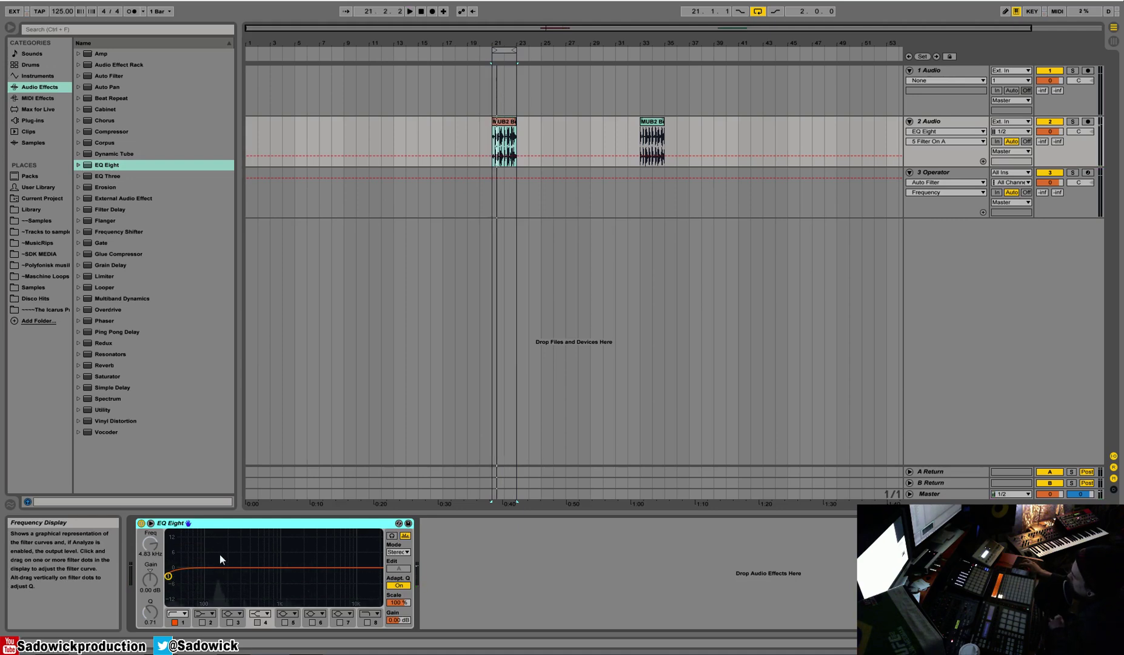
Step: Sweep EQ Eight's filter 1 low cut while the loop plays, ending at 30.0 Hz
key(space)
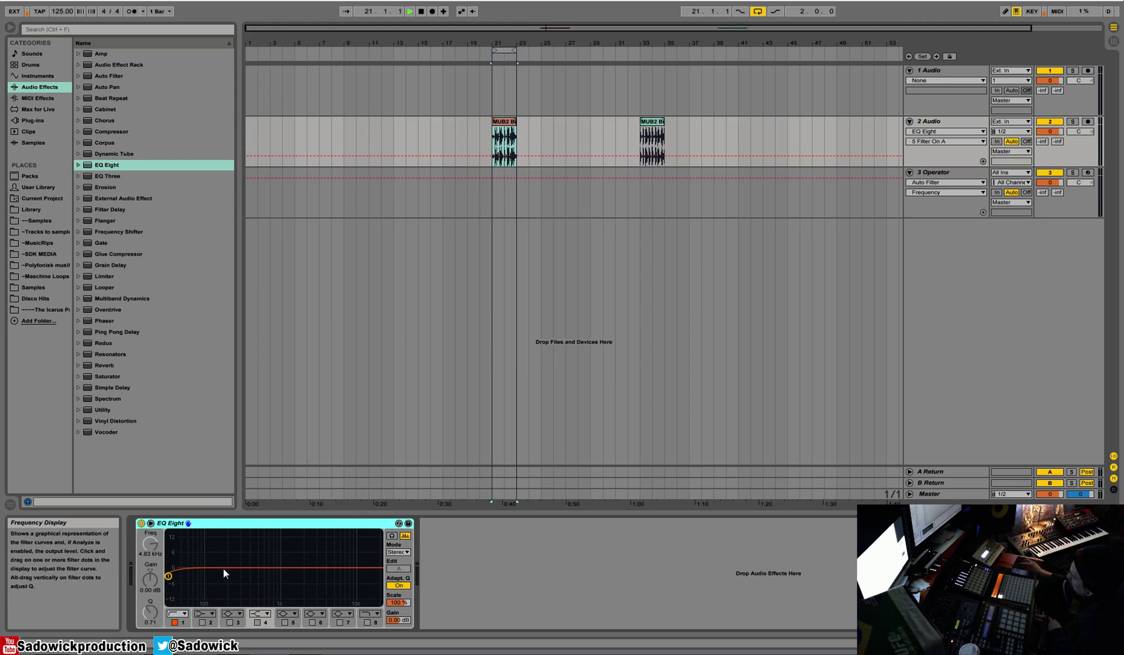
mouse_move(170, 577)
mouse_down()
mouse_move(324, 578)
mouse_move(169, 576)
mouse_up()
key(space)
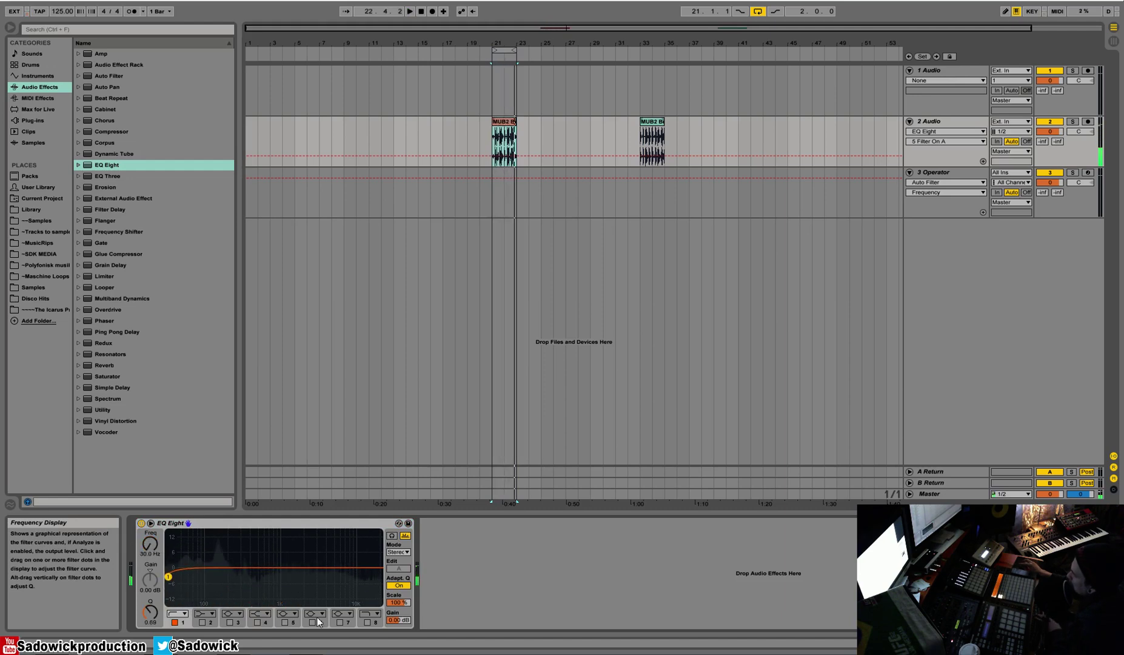
Step: Enable filter 8 as a high cut, sweep it down to 4.62 kHz, and raise its Q to about 3.76
click(367, 623)
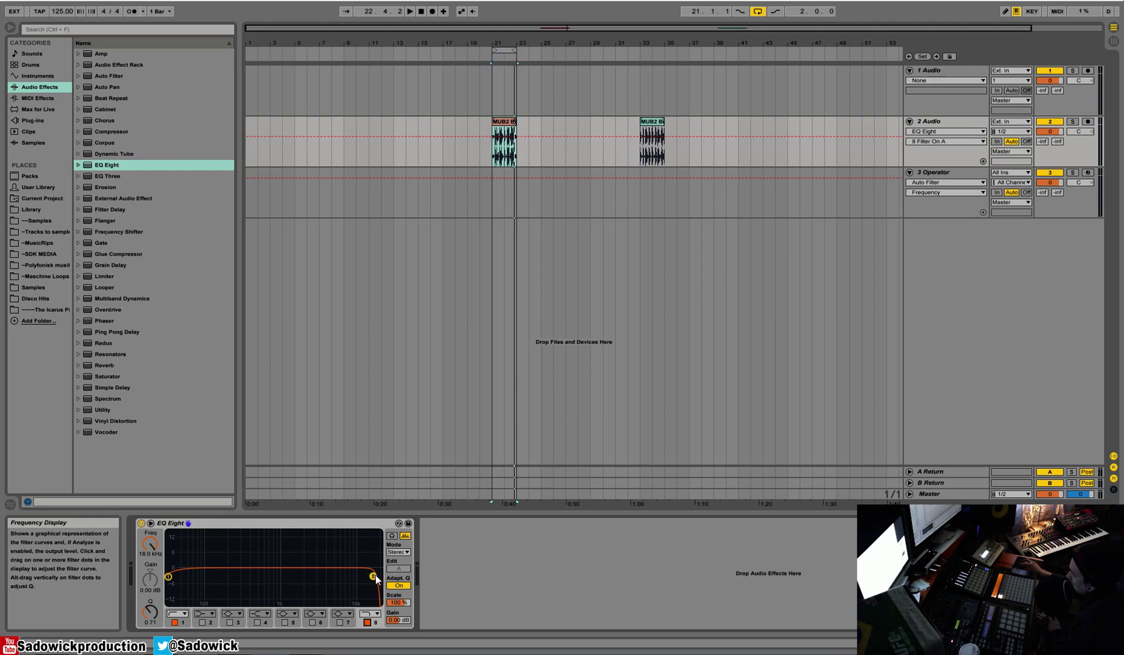
key(space)
drag(374, 577, 323, 572)
drag(148, 612, 148, 600)
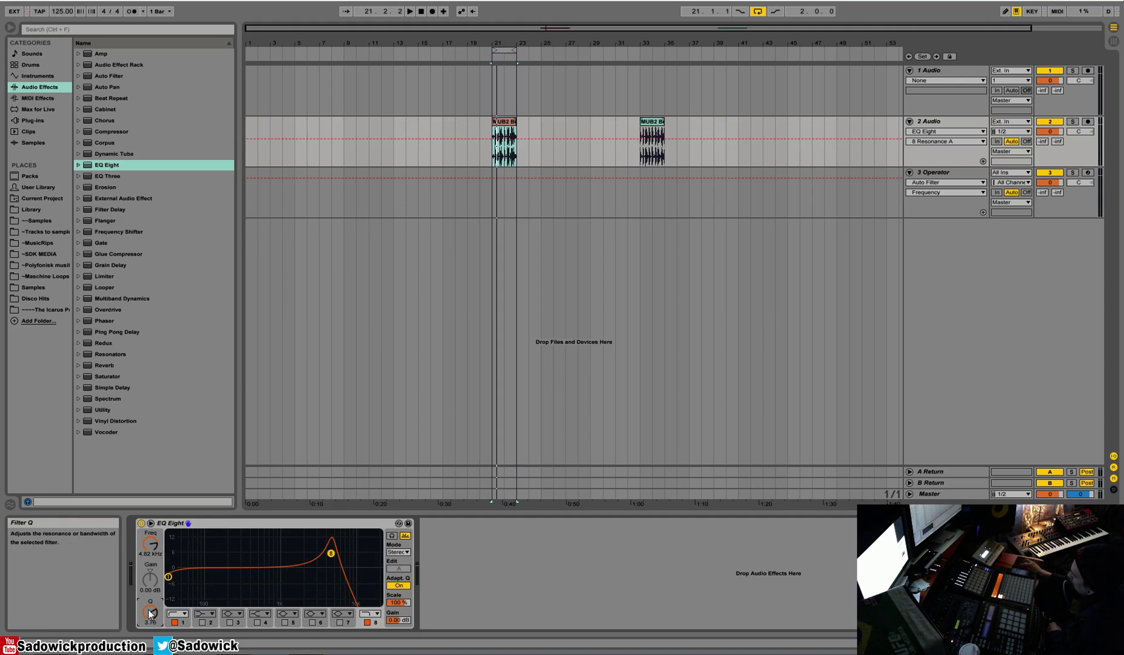
Step: Sweep filter 8 up to 22.0 kHz during playback and reduce its Q to about 0.7
key(space)
drag(331, 553, 387, 509)
key(space)
drag(150, 613, 158, 621)
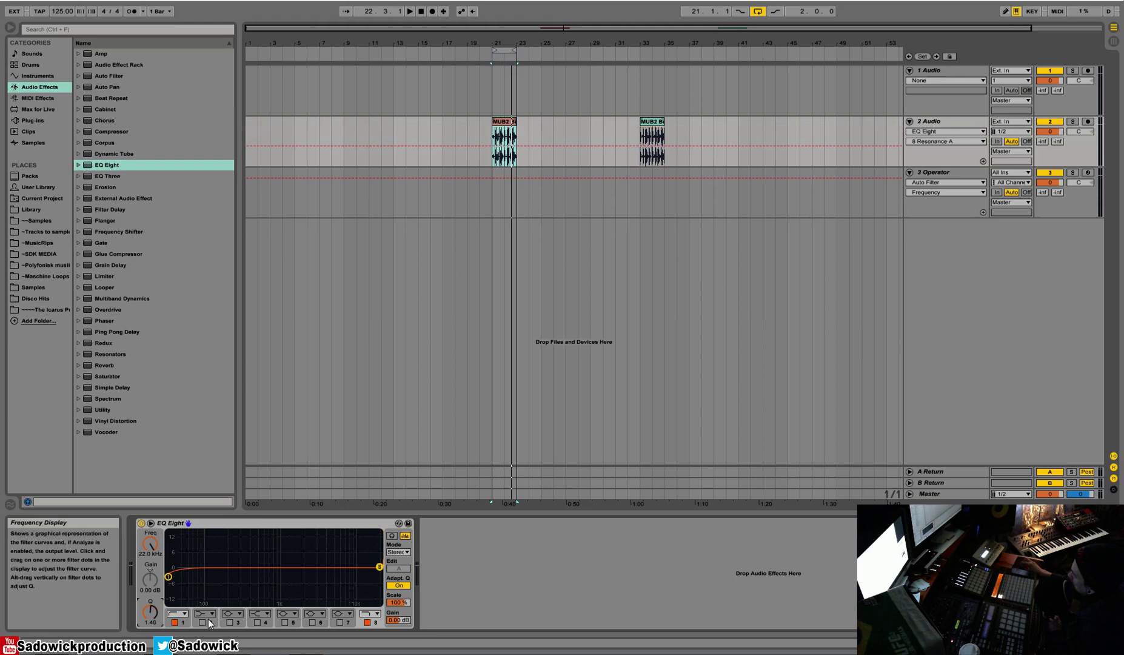
mouse_move(153, 560)
mouse_down()
mouse_move(153, 582)
mouse_move(153, 558)
mouse_up()
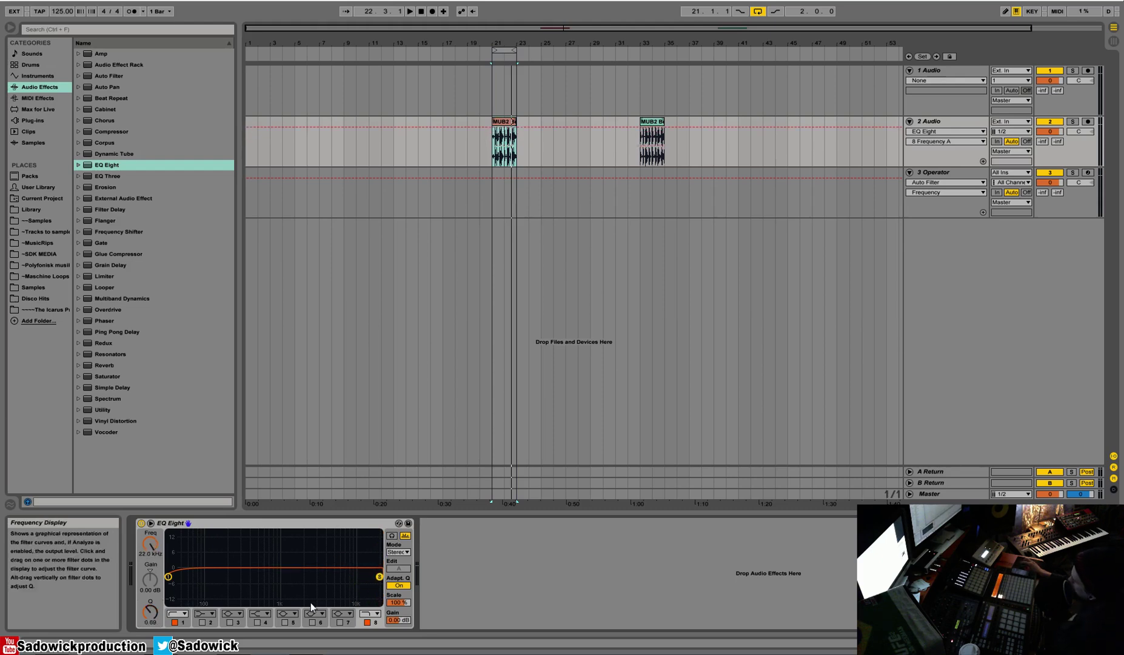
Step: Try moving filter 1 up to 317 Hz with a Q of 1.56, and undo the move
drag(169, 577, 243, 565)
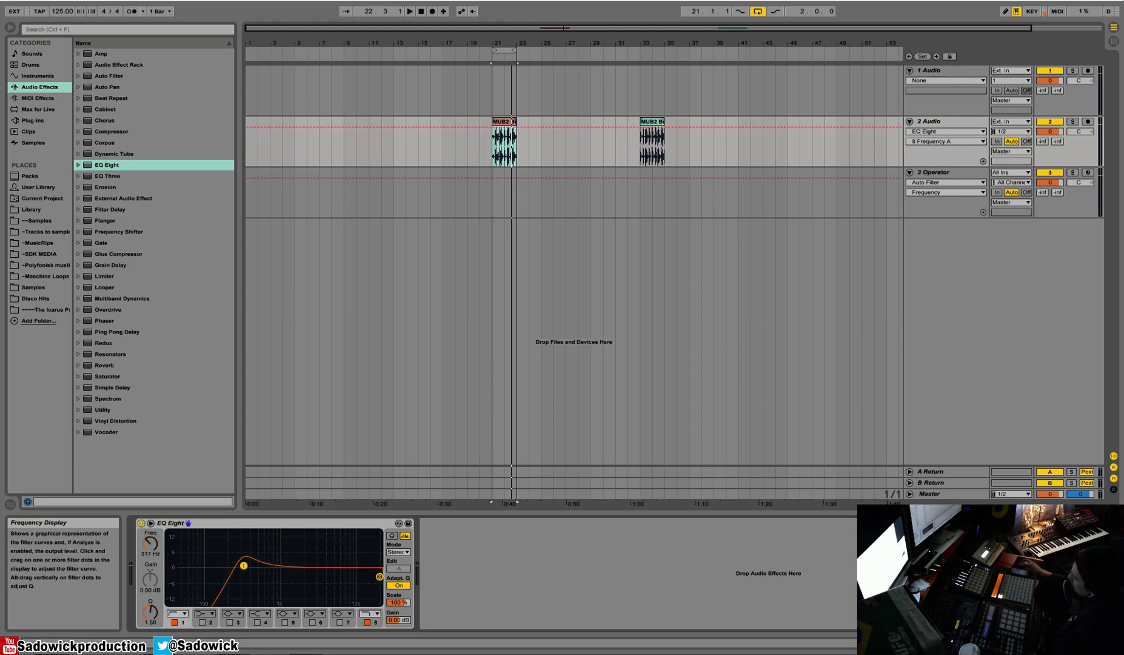
key(ctrl+z)
key(ctrl+z)
key(ctrl+z)
key(ctrl+z)
key(ctrl+z)
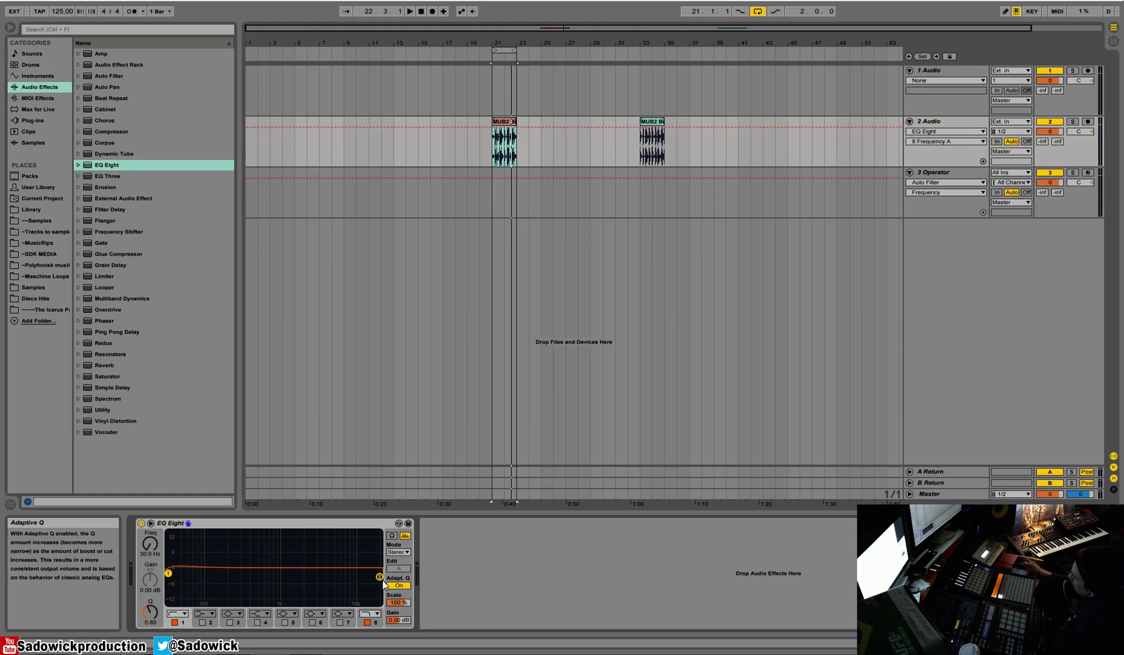
Step: Set filter 8 to the steep 48 dB/octave high cut and sweep it down to 2.20 kHz
click(208, 614)
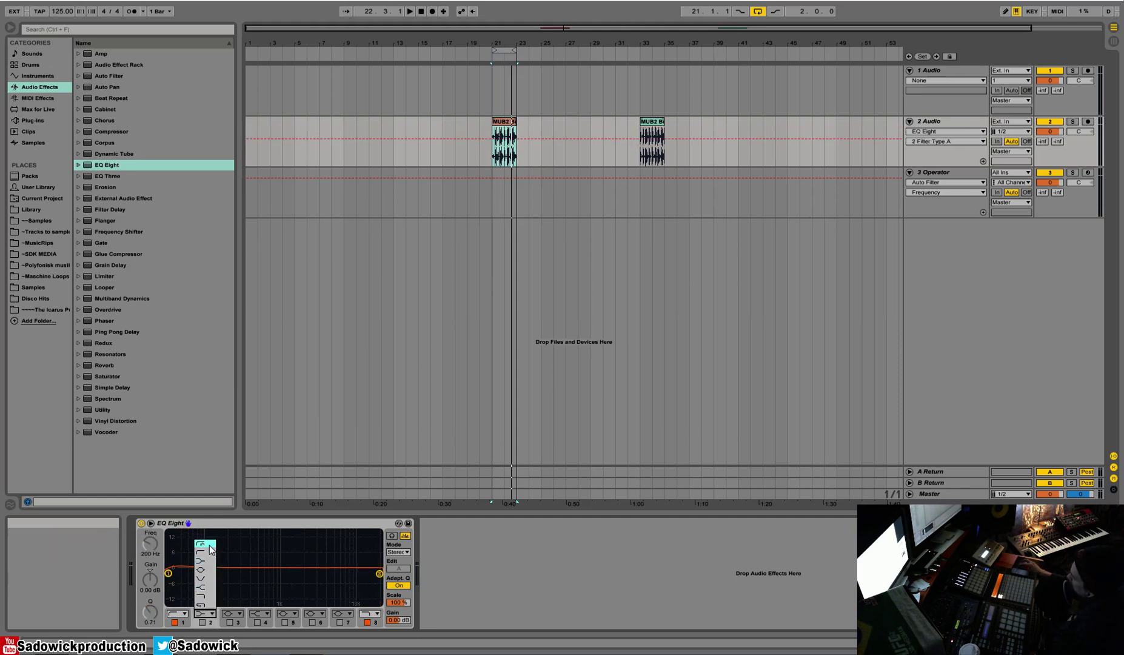
click(372, 614)
click(371, 614)
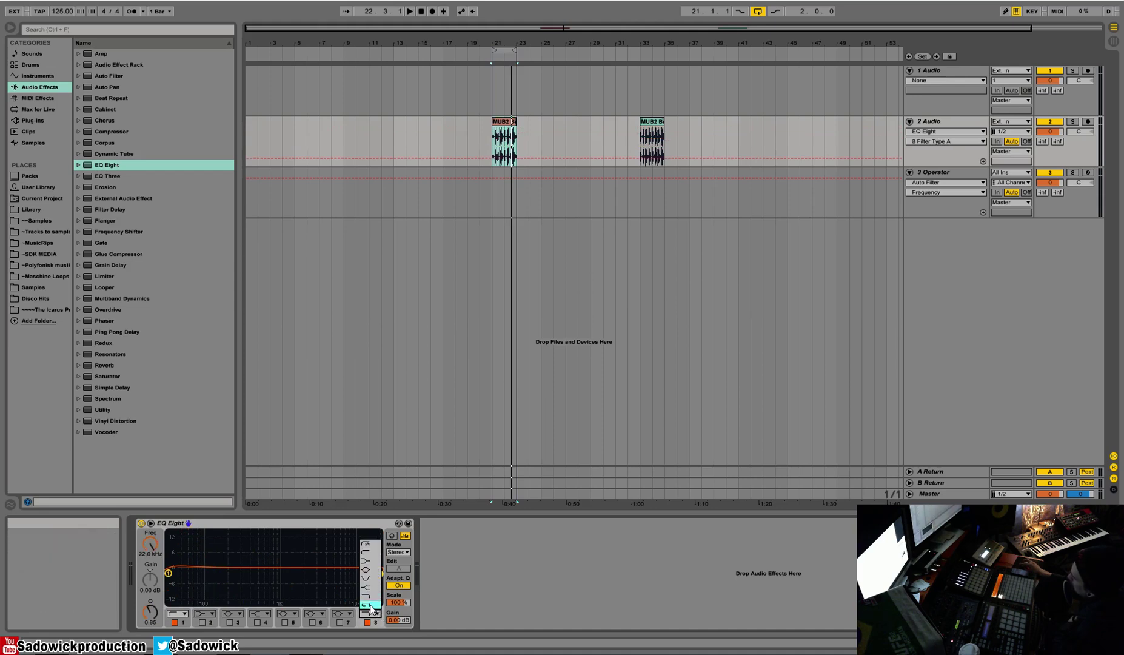
click(370, 605)
drag(380, 573, 308, 574)
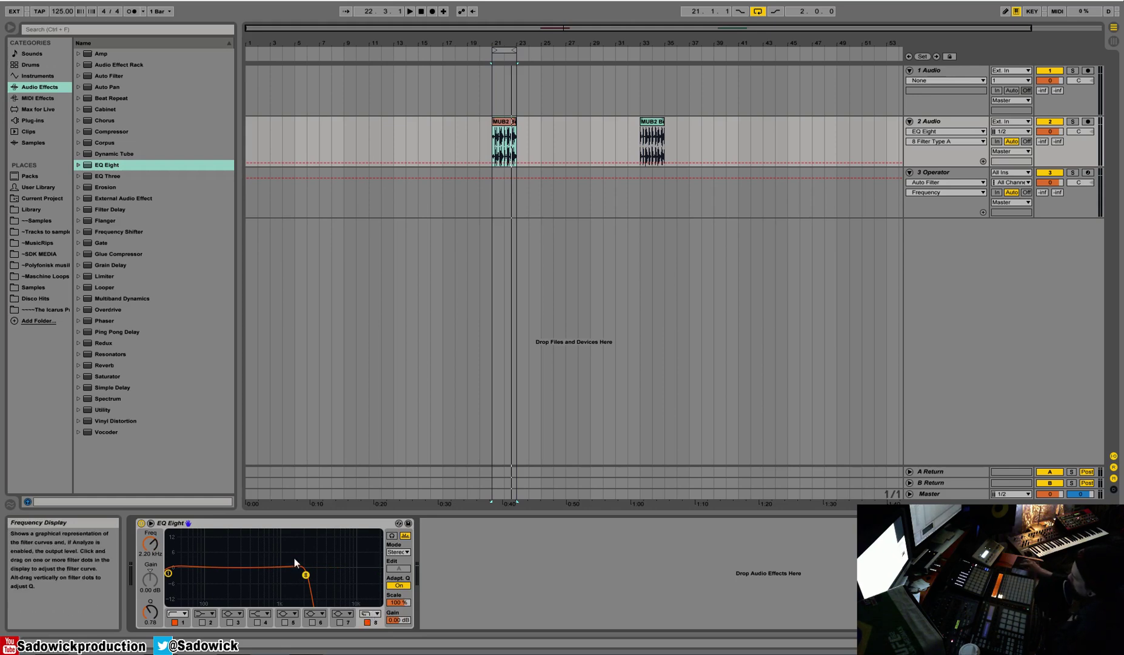
Step: Switch filter 8 to the gentler 12 dB/octave high cut, lower it to 1.16 kHz, and audition the loop
click(370, 614)
click(375, 599)
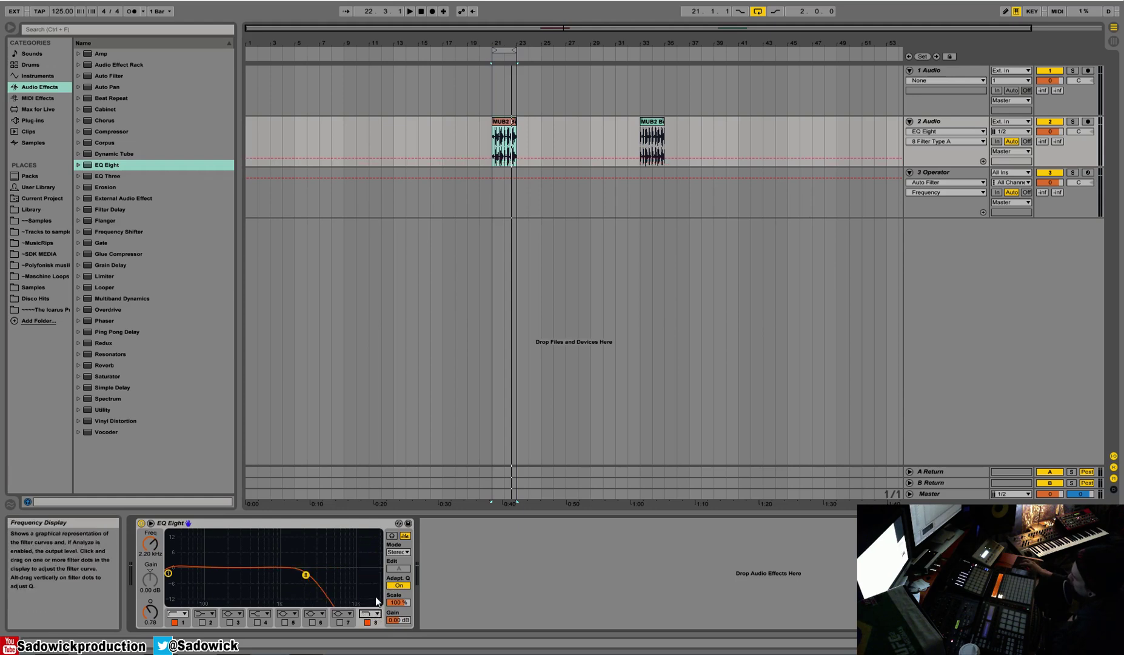
drag(306, 574, 285, 573)
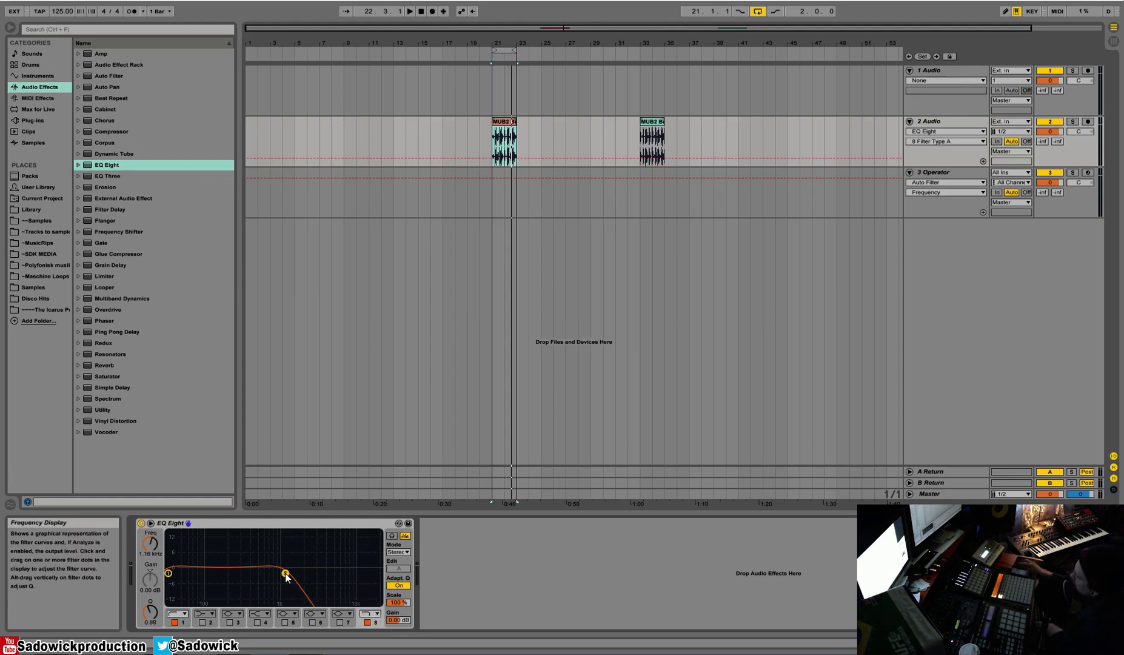
key(space)
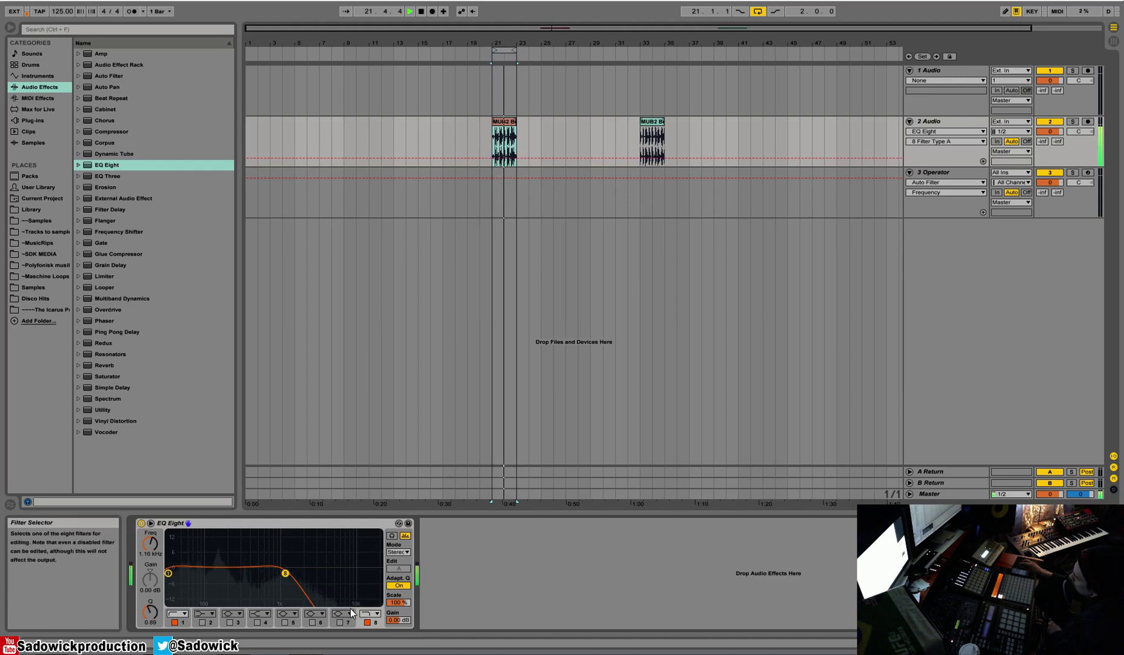
key(space)
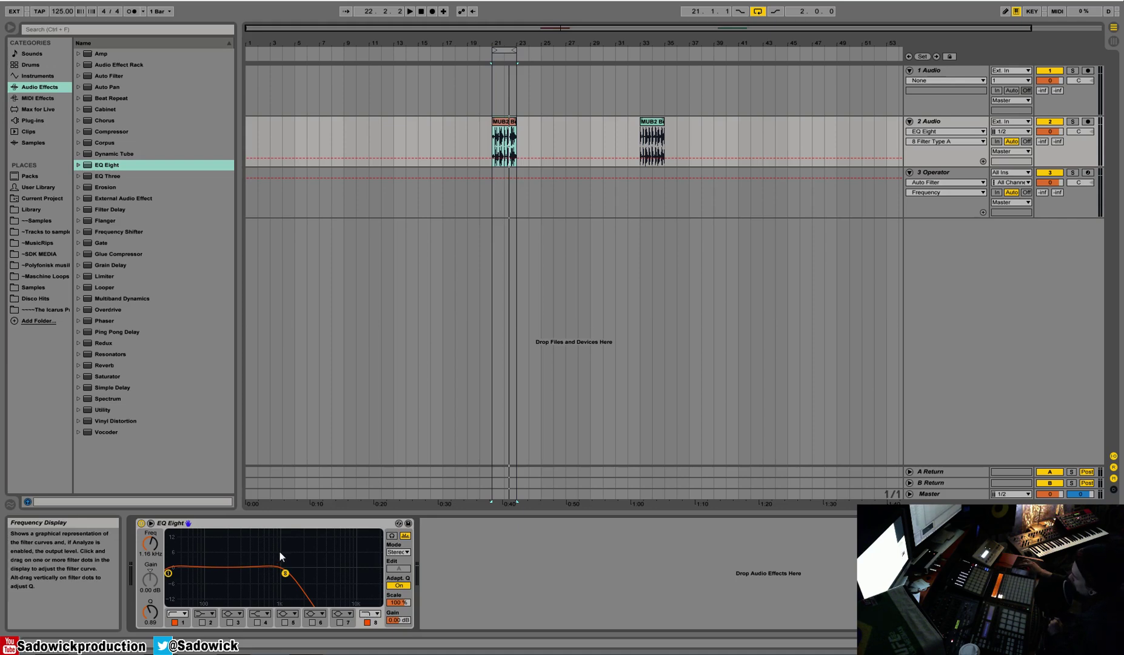
Step: Switch filter 8 back to the 48 dB/octave high cut during playback and raise it to about 1.58 kHz, then stop
click(371, 613)
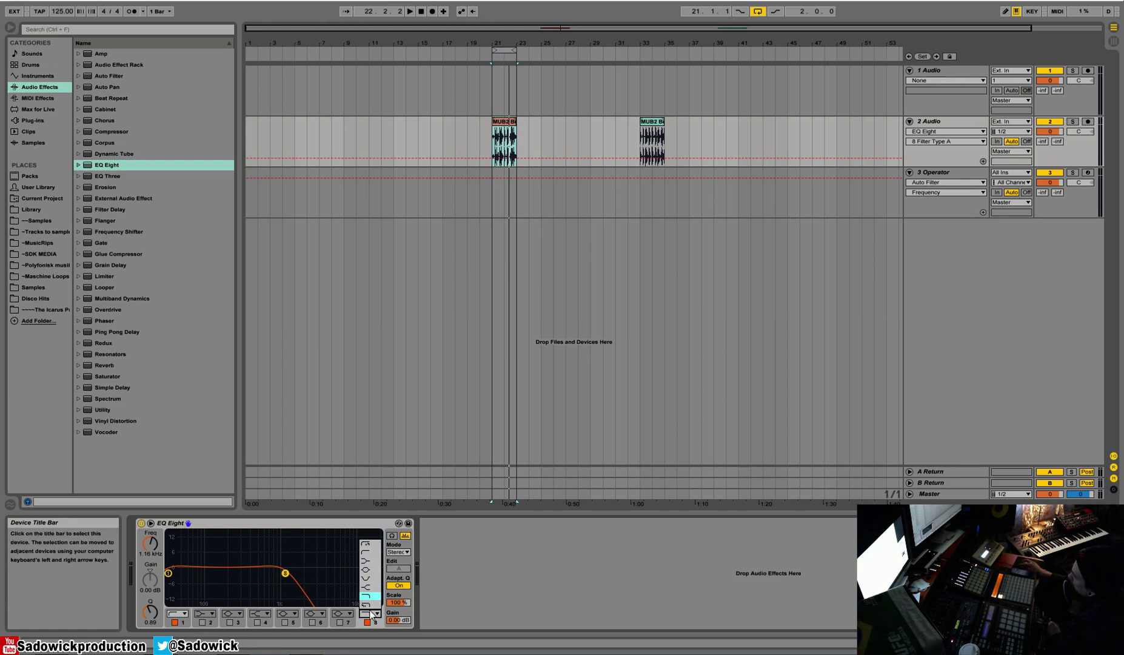
click(287, 580)
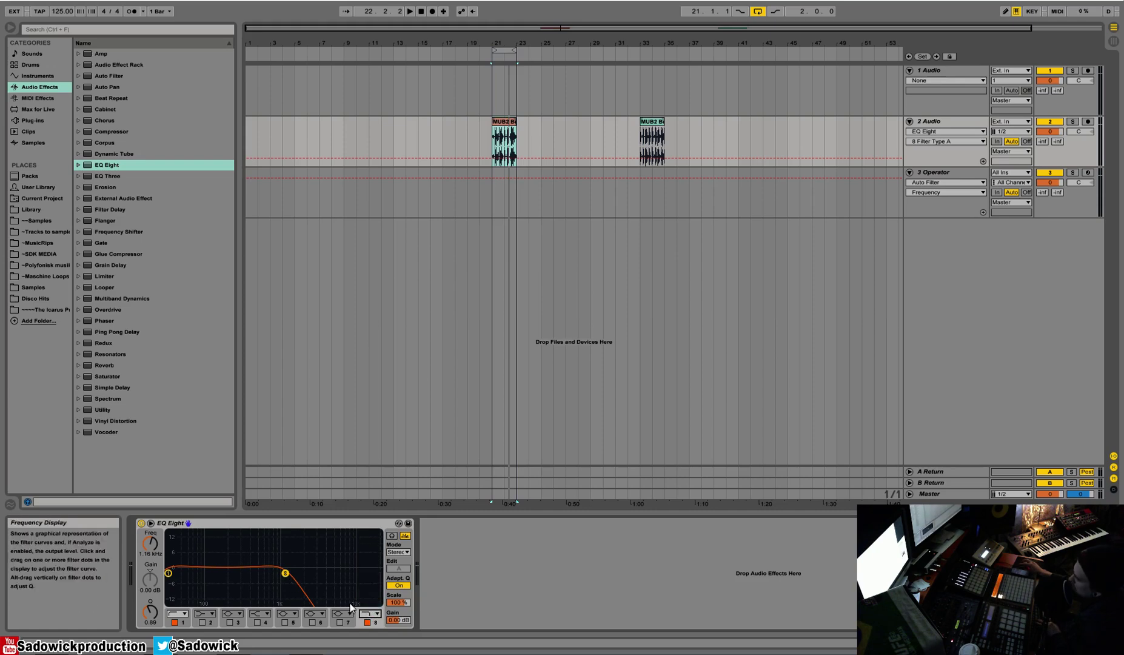
key(space)
click(371, 614)
click(377, 610)
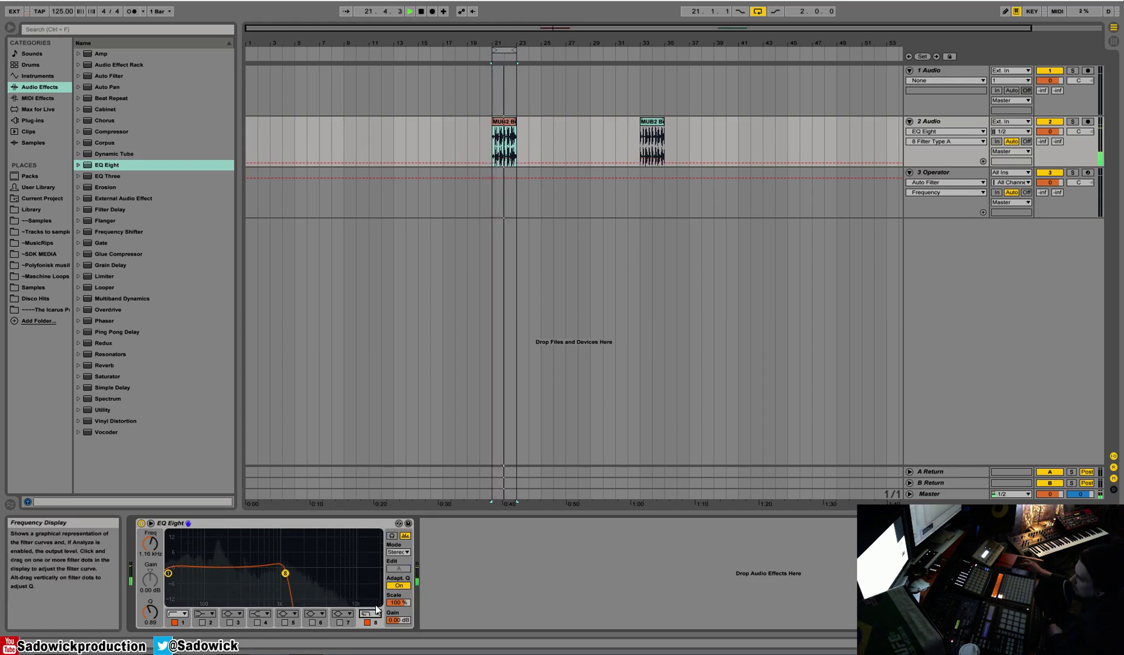
drag(285, 573, 287, 578)
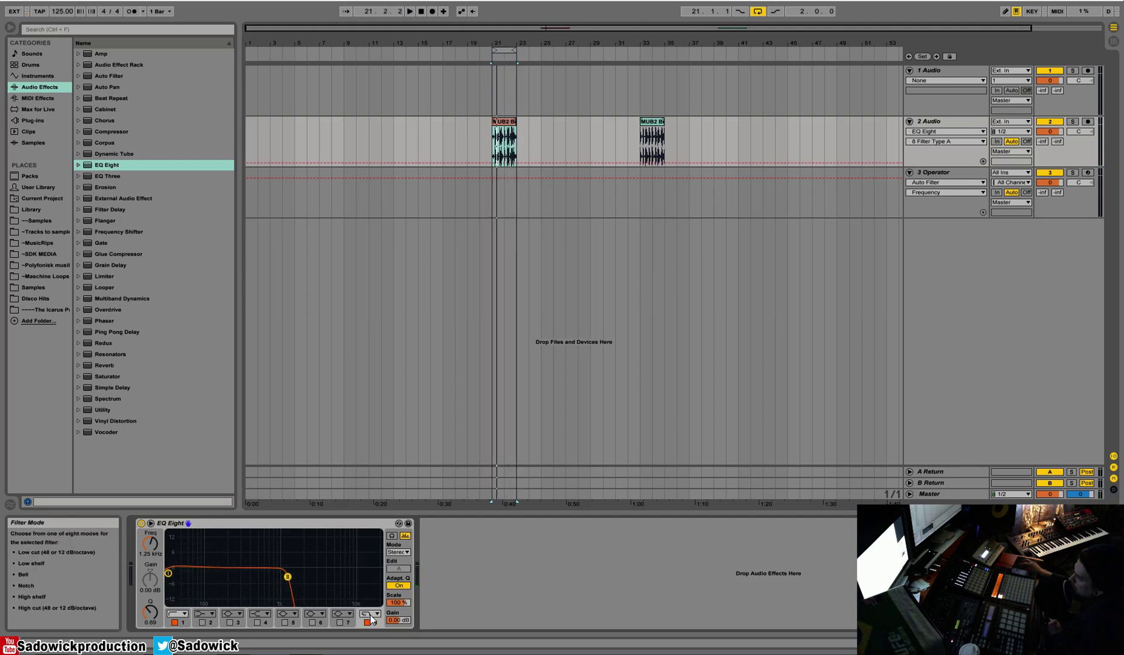
drag(287, 576, 295, 575)
key(space)
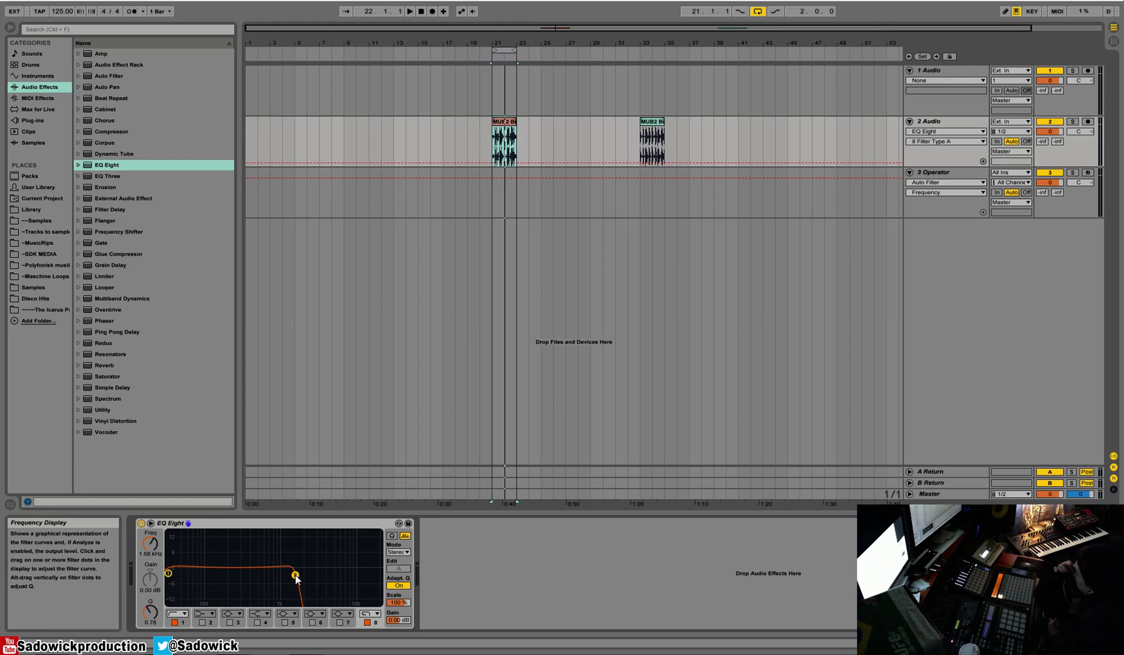
Step: Sweep filter 8 upward with varying resonance, ending at 22.0 kHz with a Q of about 0.78
drag(295, 575, 313, 576)
click(369, 613)
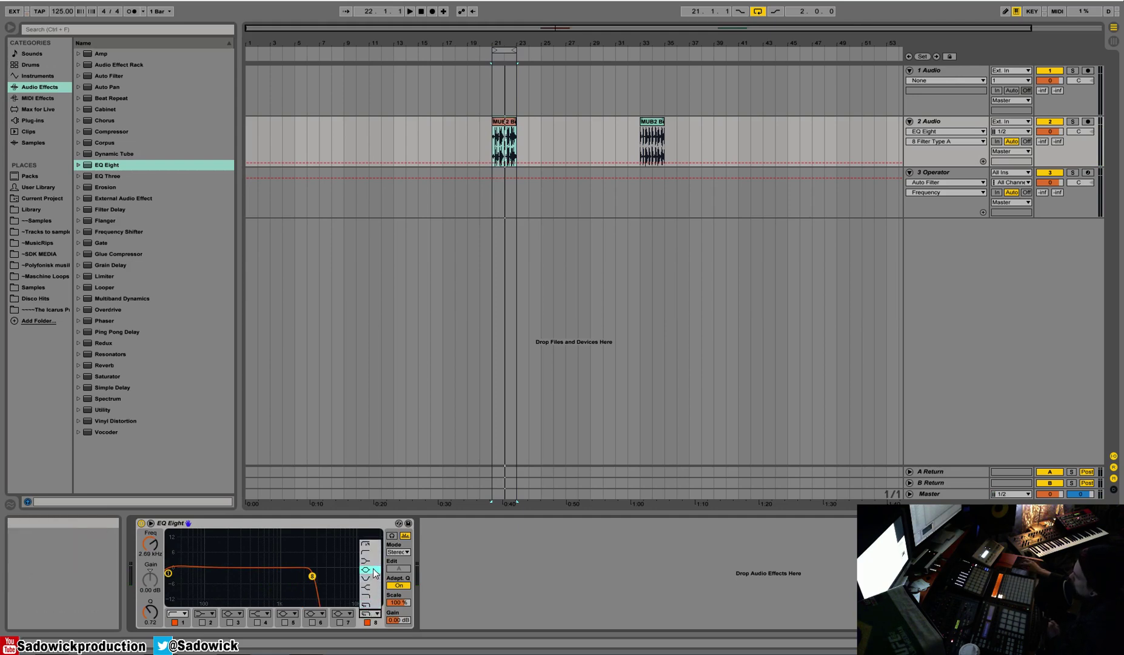
click(361, 622)
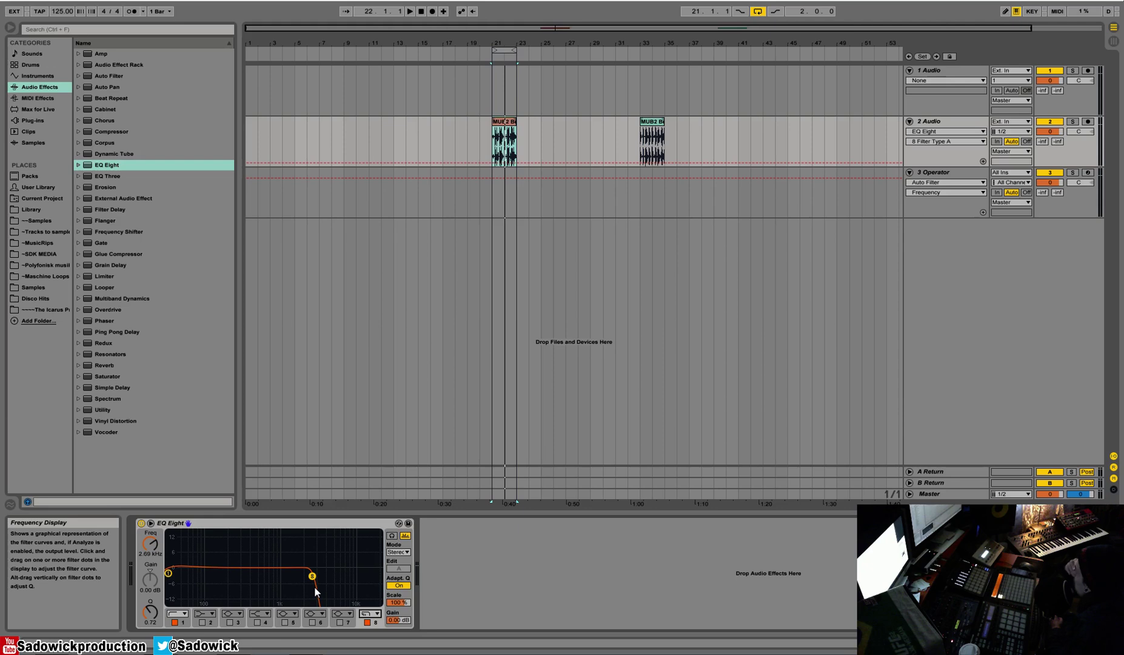
mouse_move(312, 576)
mouse_down()
mouse_move(296, 582)
mouse_move(324, 563)
mouse_up()
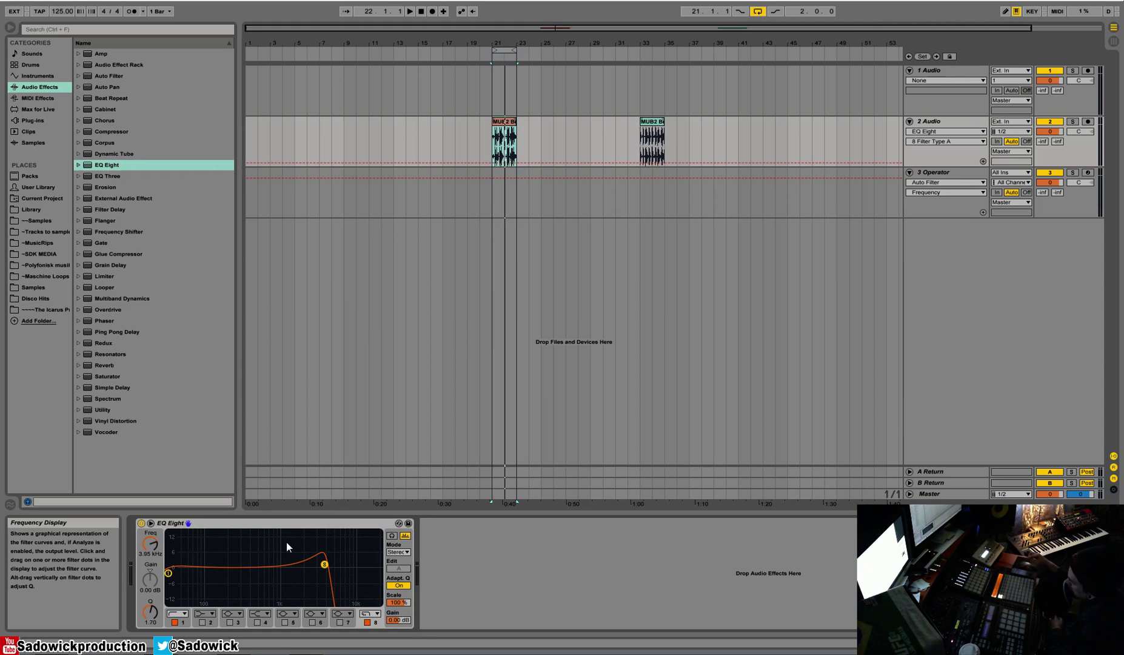
mouse_move(325, 563)
mouse_down()
mouse_move(321, 545)
mouse_move(327, 577)
mouse_move(329, 547)
mouse_move(346, 566)
mouse_move(337, 575)
mouse_up()
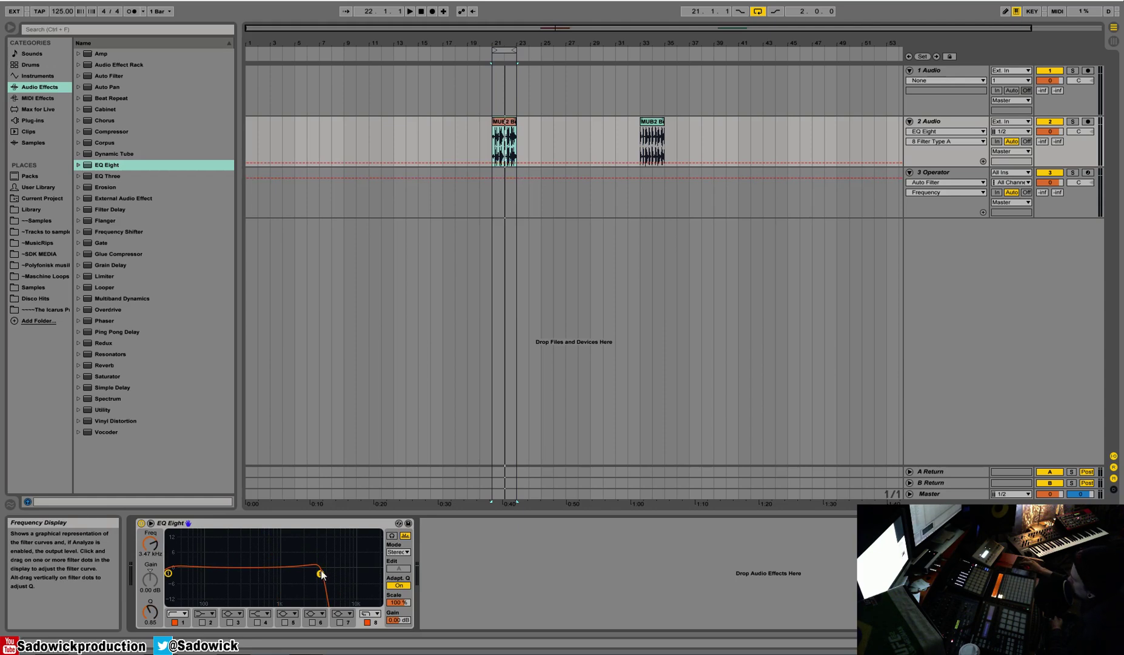
drag(321, 574, 371, 575)
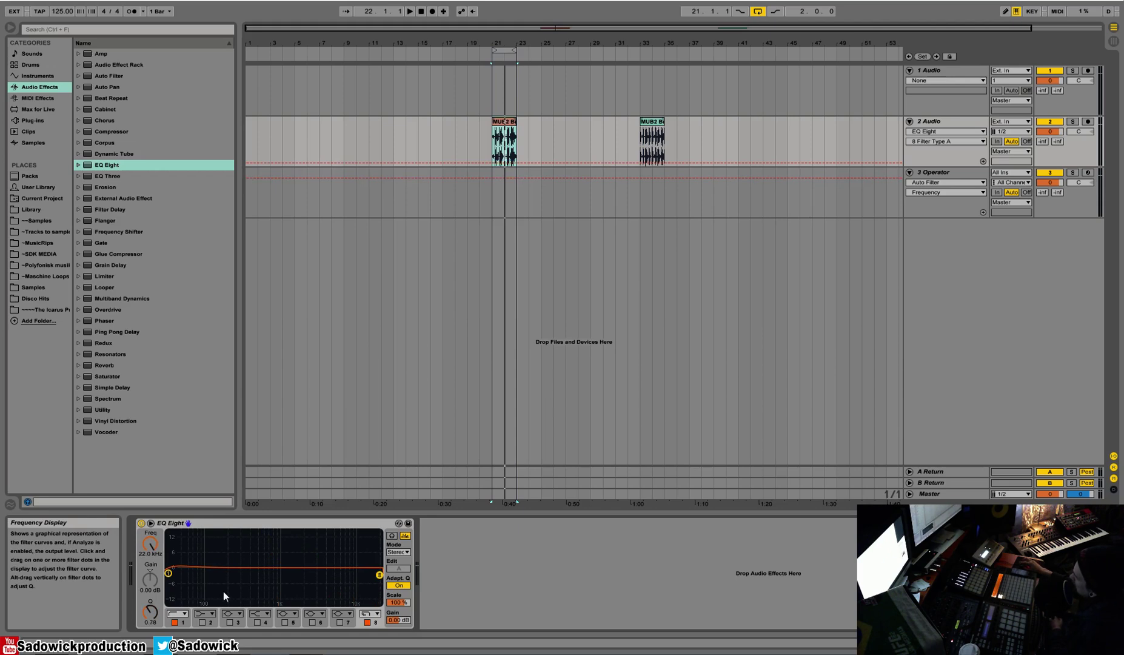
Step: Adjust filter 1 to 30.0 Hz with a Q of about 0.89, and turn off filters 1 and 8
mouse_move(168, 574)
mouse_down()
mouse_move(289, 558)
mouse_move(246, 539)
mouse_move(208, 572)
mouse_move(168, 571)
mouse_up()
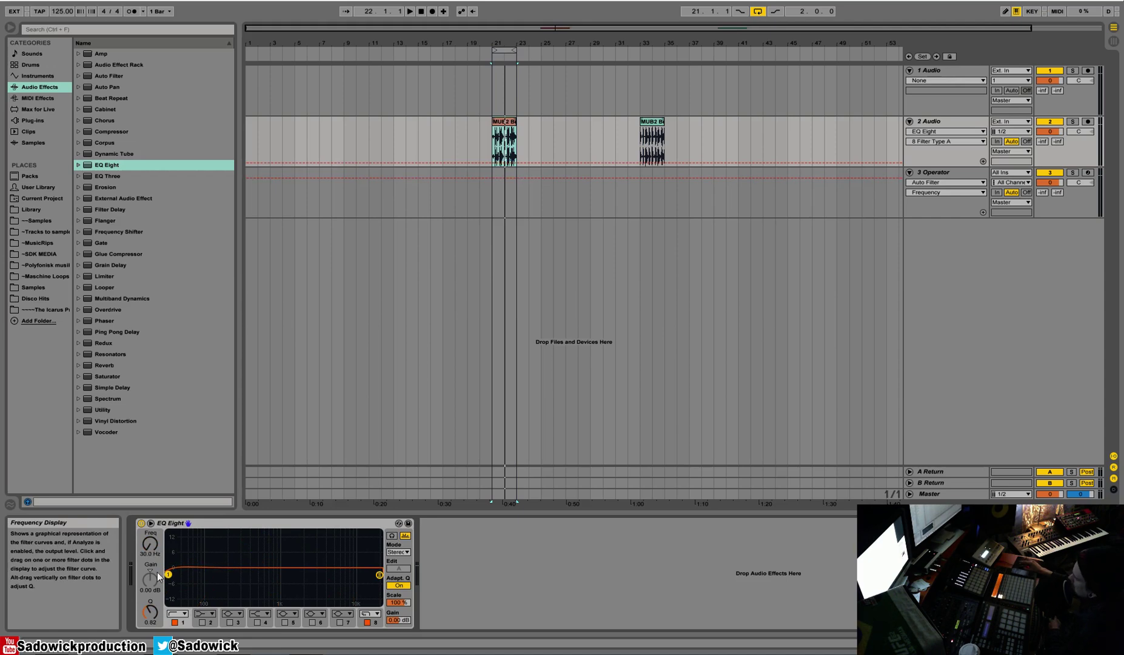
drag(168, 574, 179, 569)
click(174, 622)
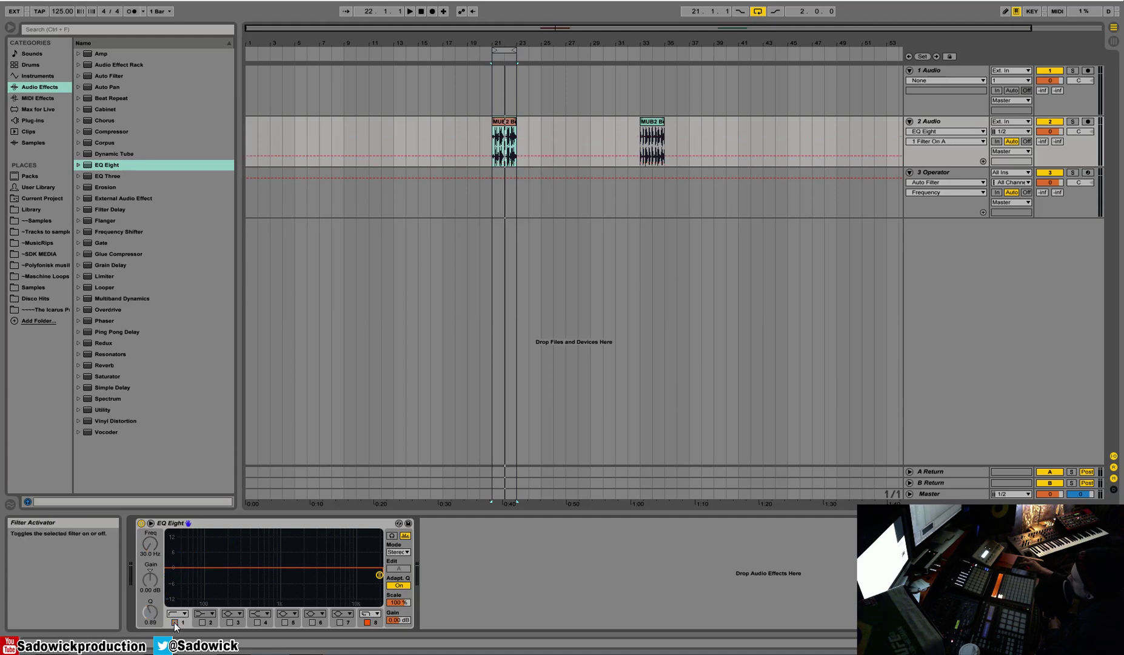
click(367, 622)
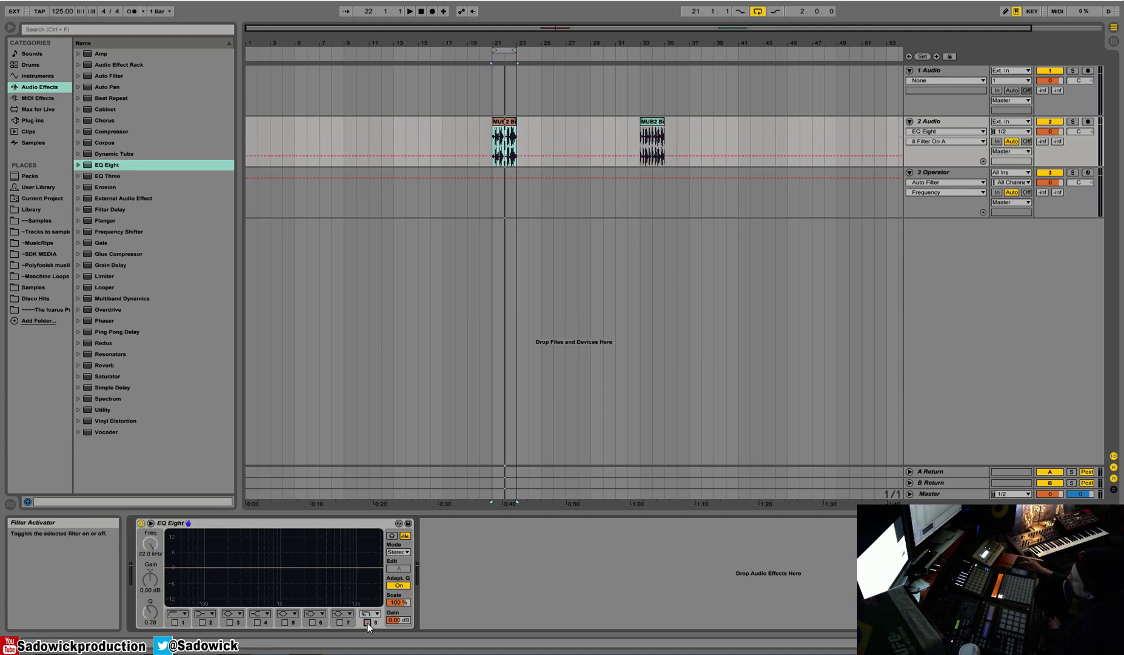
Step: Enable filter 2 and cut its low shelf about 7 dB near 449 Hz, then raise its Q, flatten it and disable it
click(202, 622)
drag(227, 567, 255, 583)
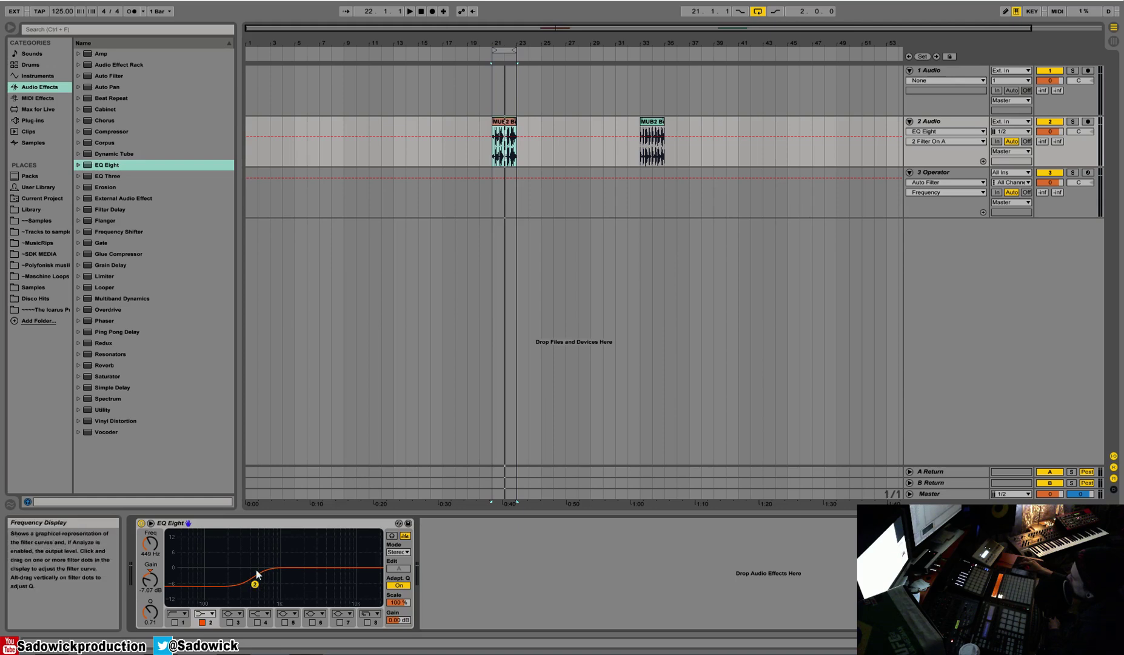
drag(151, 614, 151, 598)
drag(255, 584, 193, 568)
click(202, 622)
Step: Enable filter 7 as a high shelf at 3.60 kHz with -7.56 dB gain and a Q of 1.58
click(342, 613)
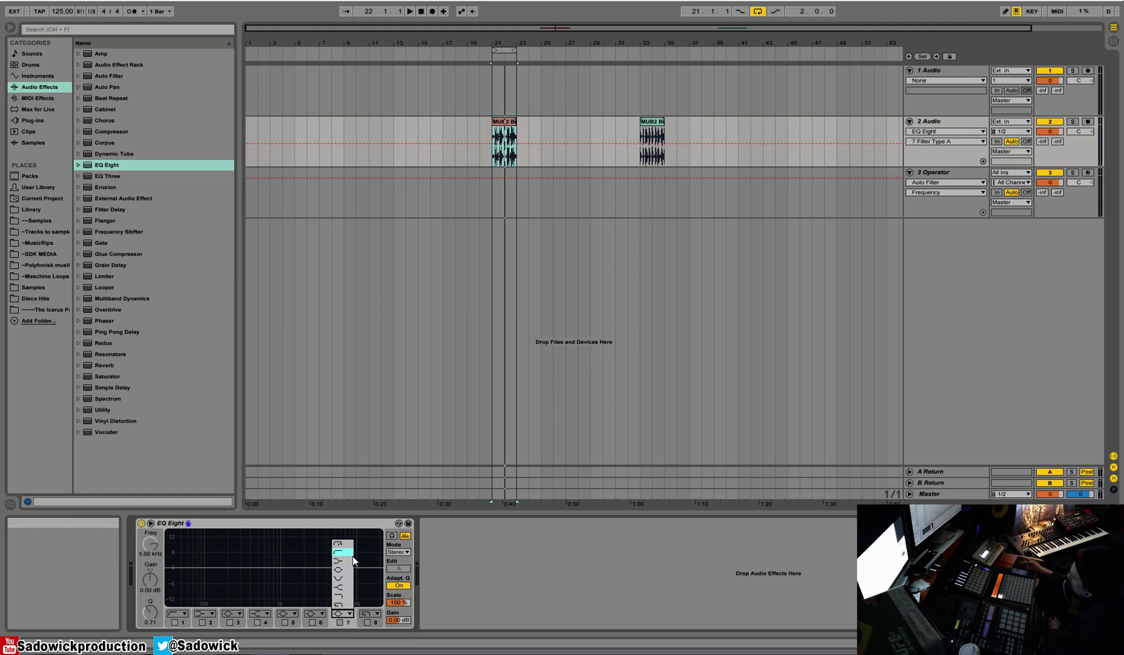
click(354, 561)
double_click(334, 567)
drag(334, 568, 329, 571)
click(342, 614)
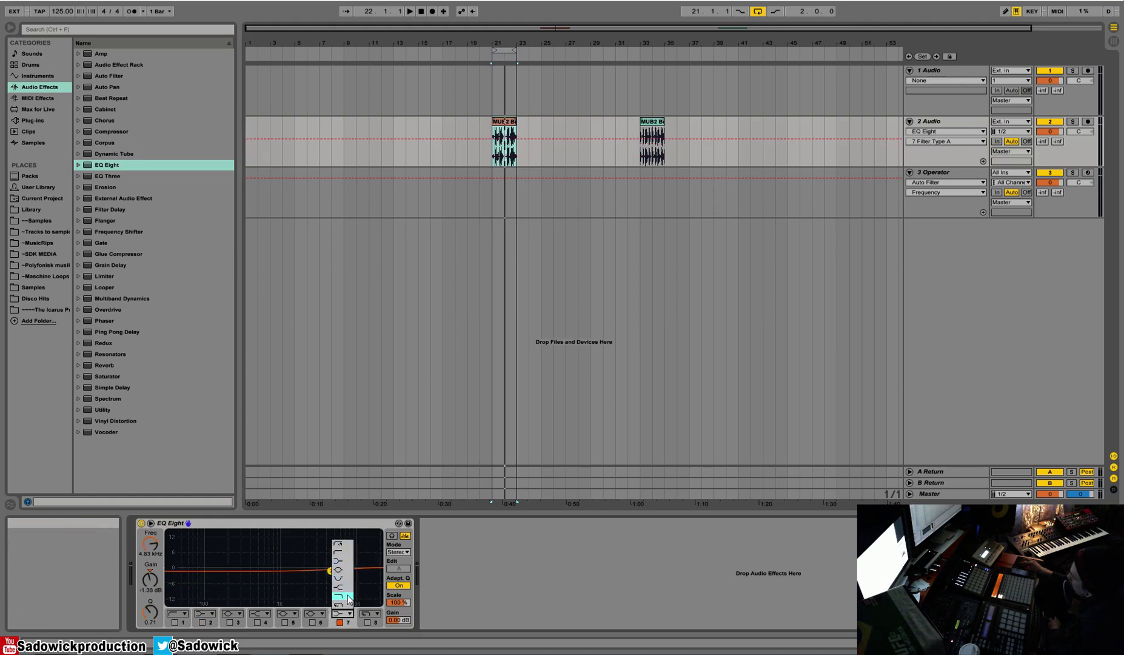
click(349, 600)
drag(329, 572, 321, 585)
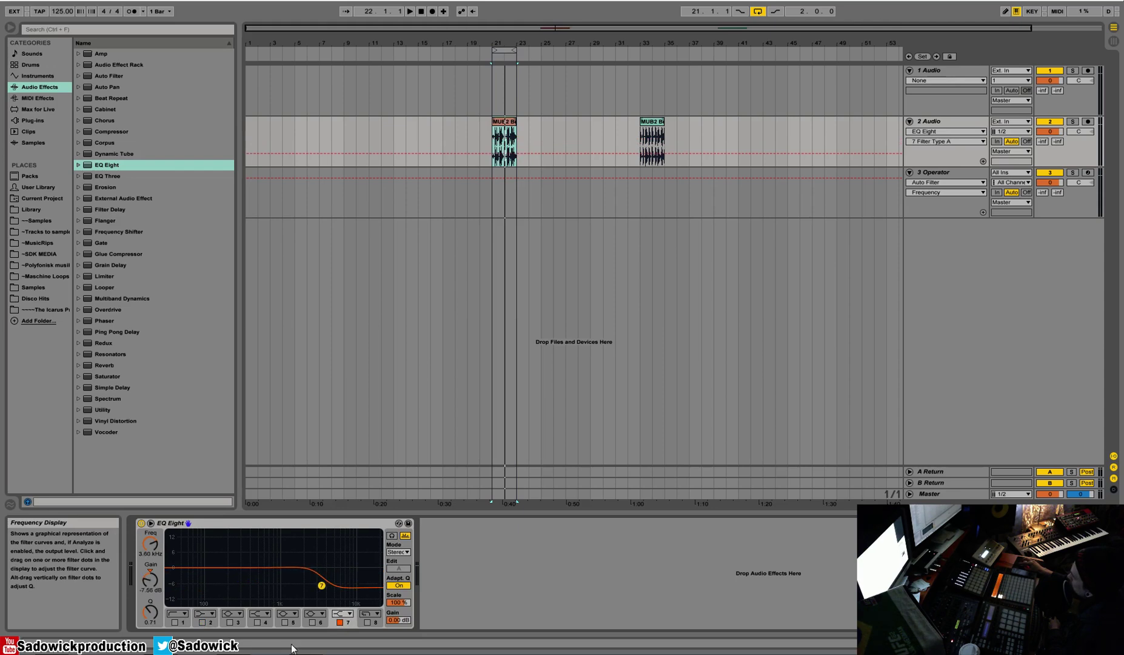
drag(150, 611, 150, 597)
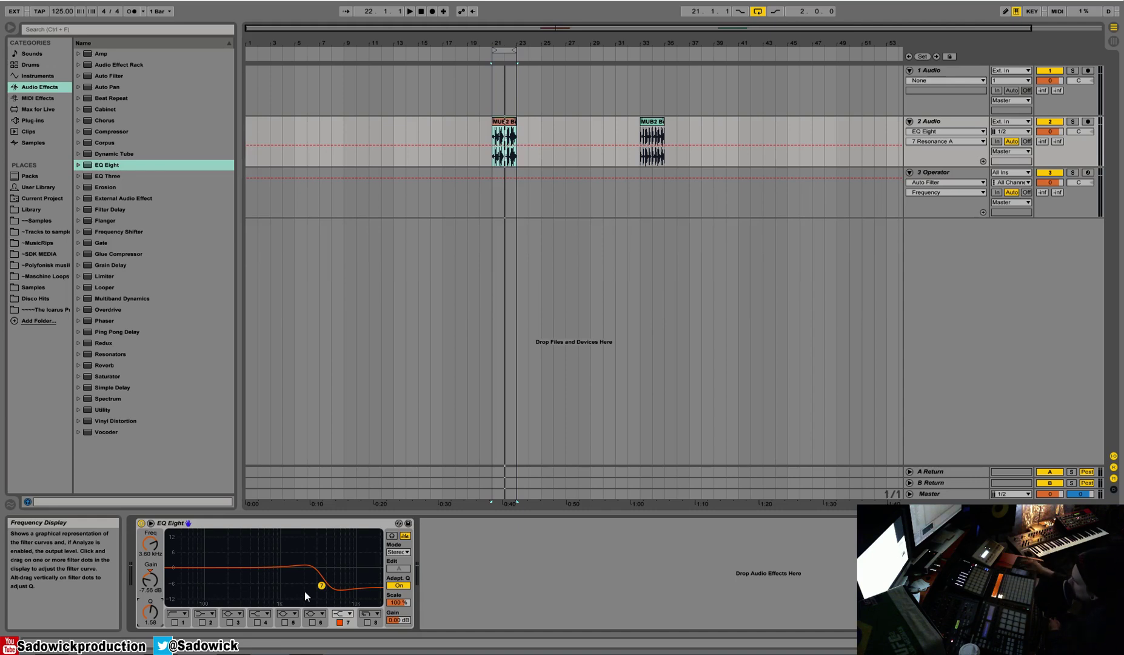
Step: Boost filter 7's high shelf to 7.31 dB at about 3.61 kHz and compare EQ Eight bypassed and active during playback
drag(322, 587, 318, 550)
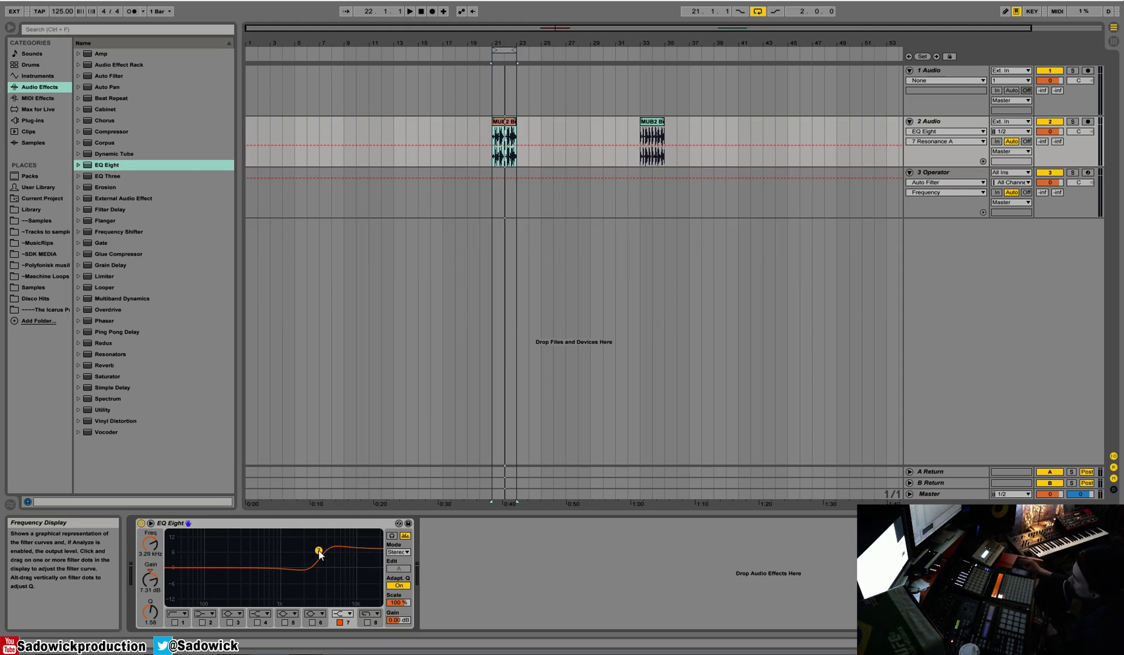
key(space)
mouse_move(319, 553)
mouse_down()
mouse_move(310, 547)
mouse_move(323, 550)
mouse_up()
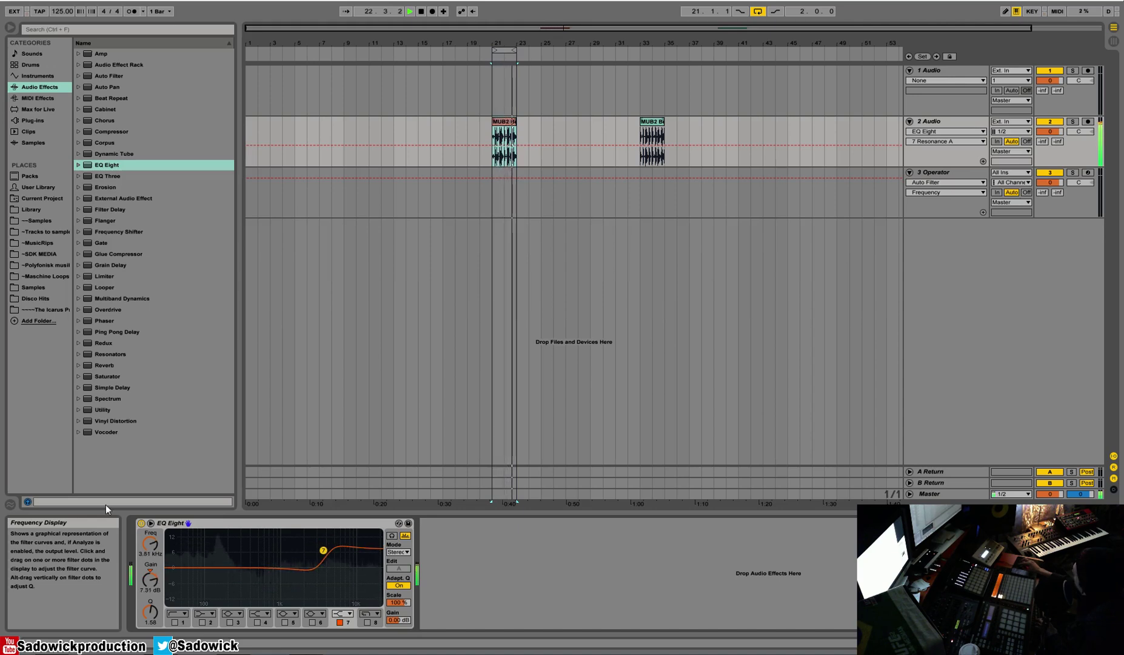
click(141, 523)
click(142, 523)
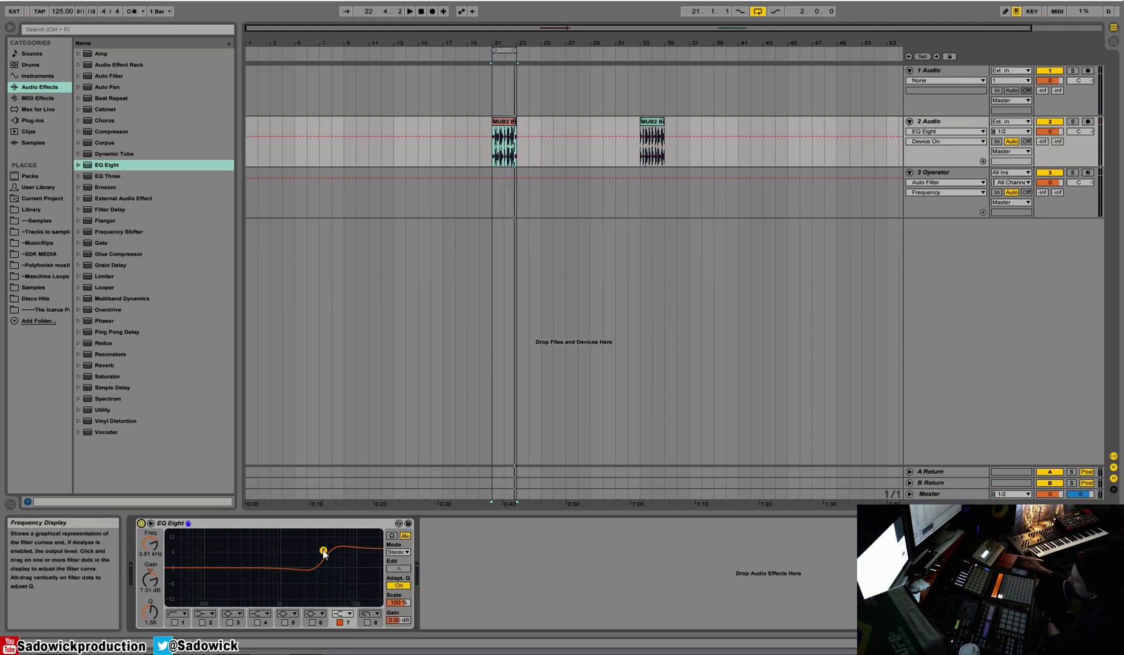
Step: Raise filter 7 to 8.55 dB with a Q of 9.31, audition the loop, then lower its gain and disable it
drag(303, 566, 338, 549)
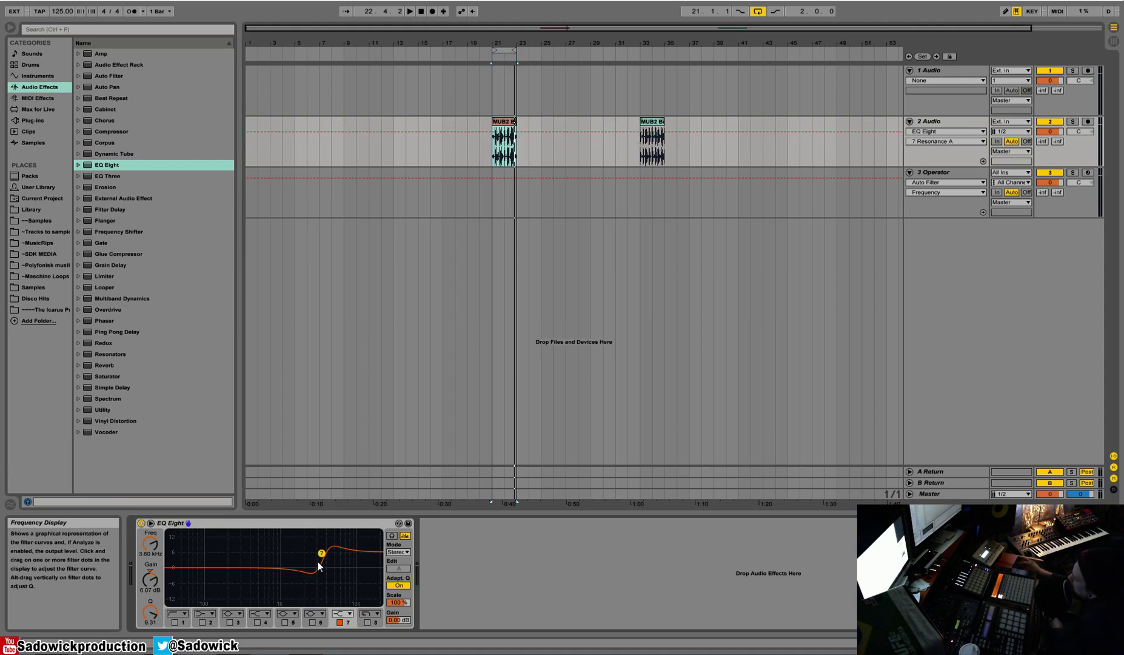
drag(319, 552, 322, 547)
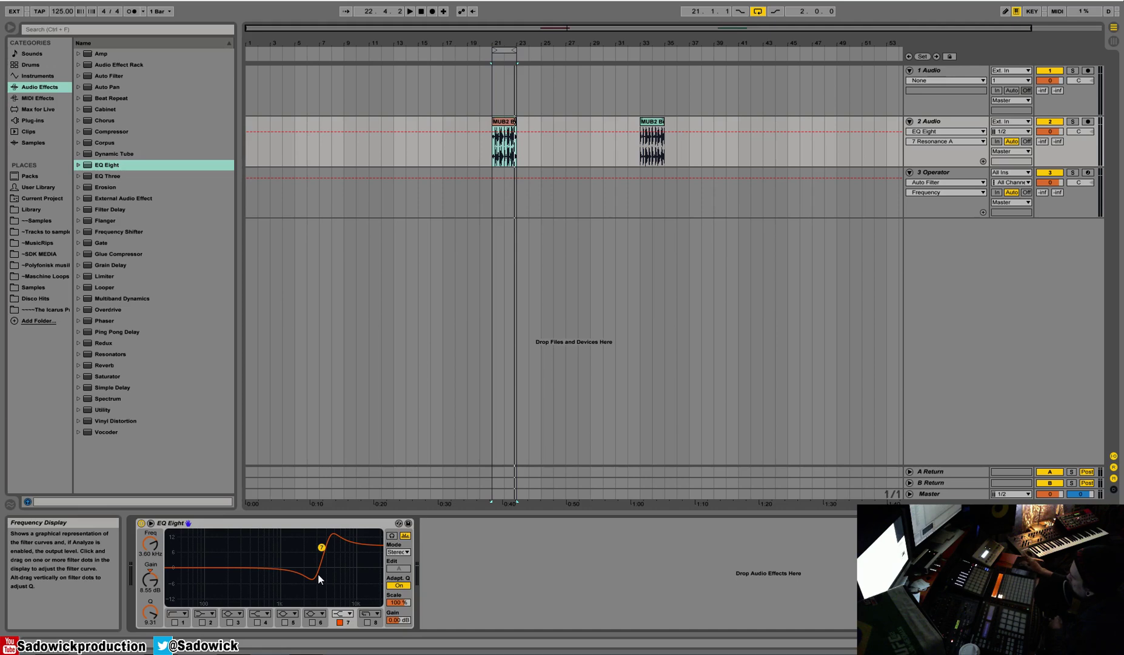
key(space)
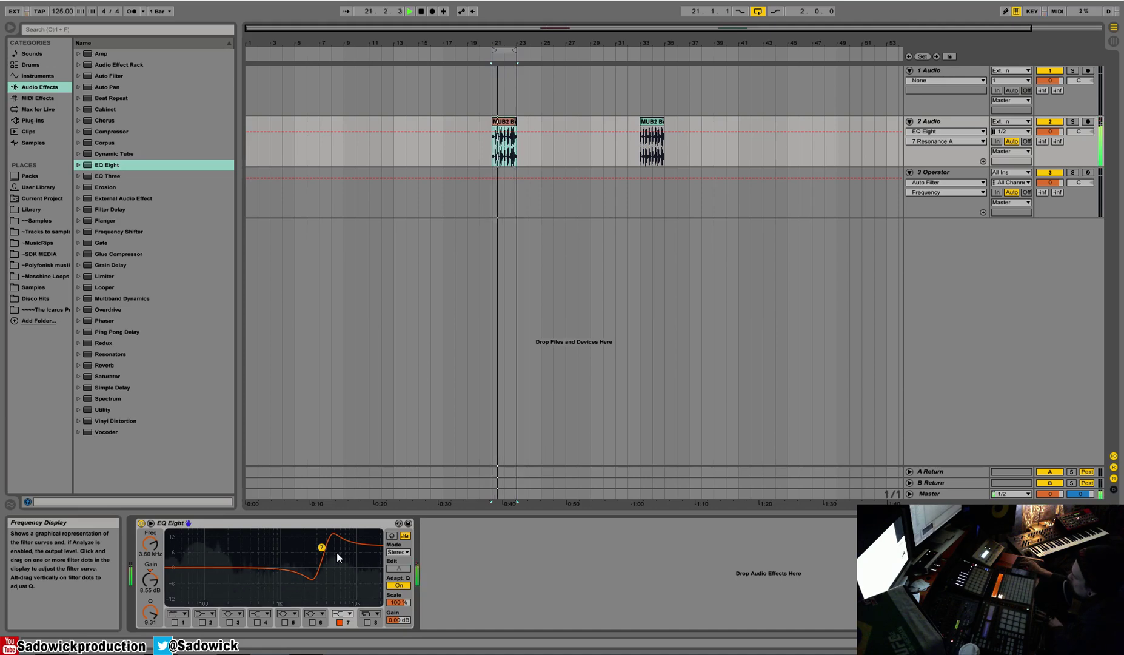
key(space)
drag(325, 547, 334, 571)
click(340, 622)
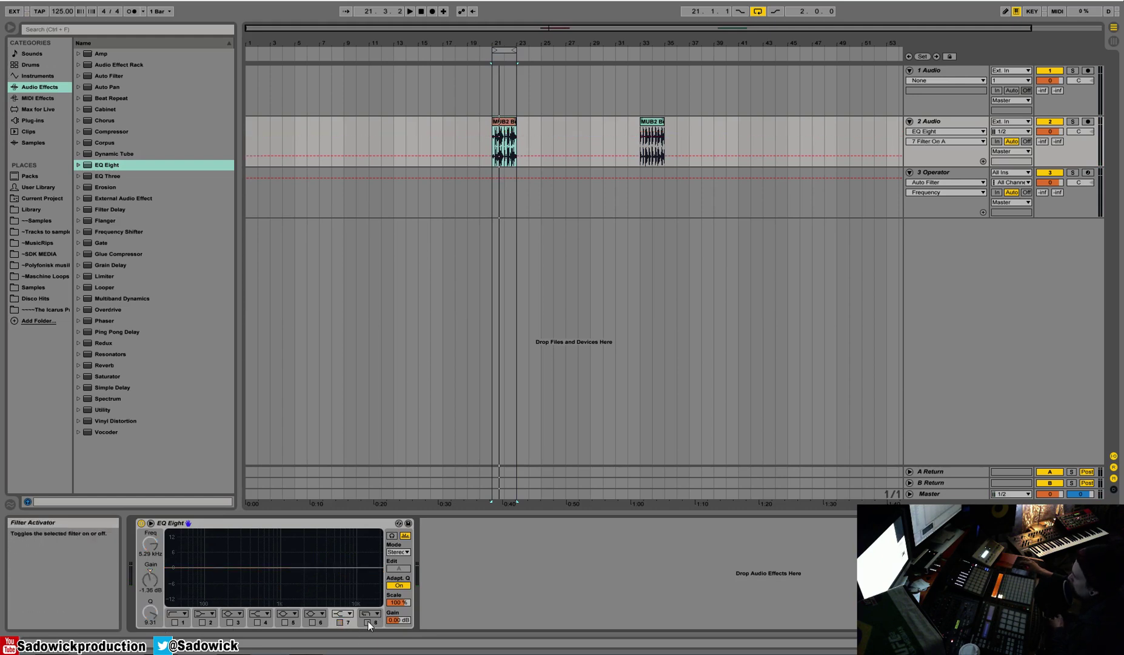
Step: Enable filter 6 as a notch at about 2.84 kHz with a Q of 18.0, and audition the loop
click(311, 614)
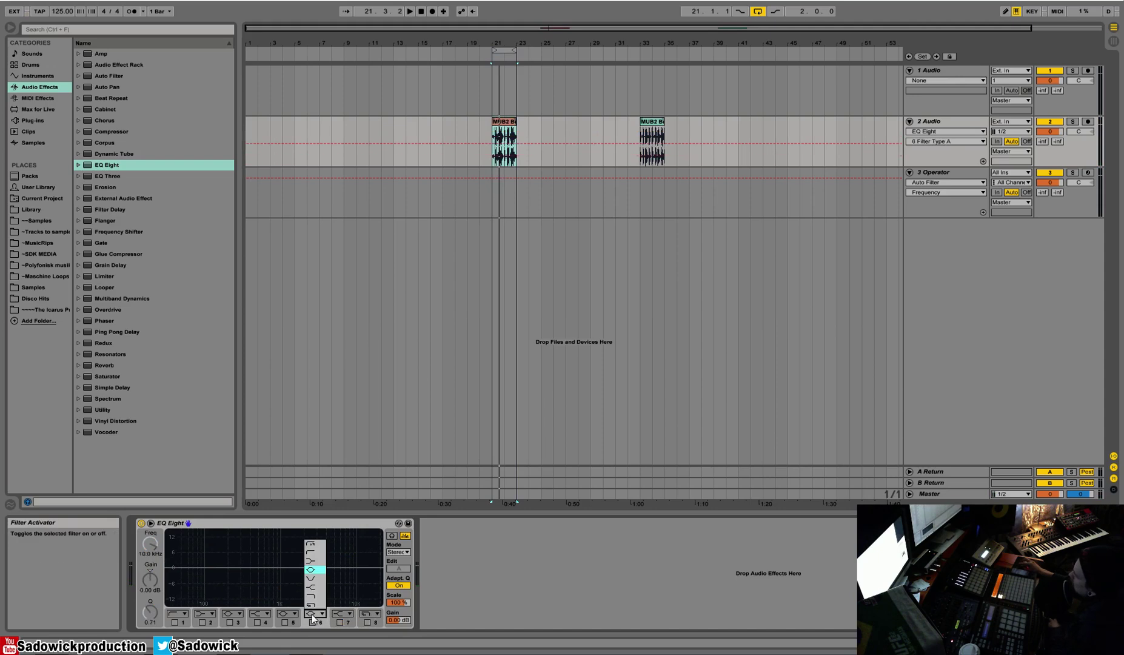
click(314, 579)
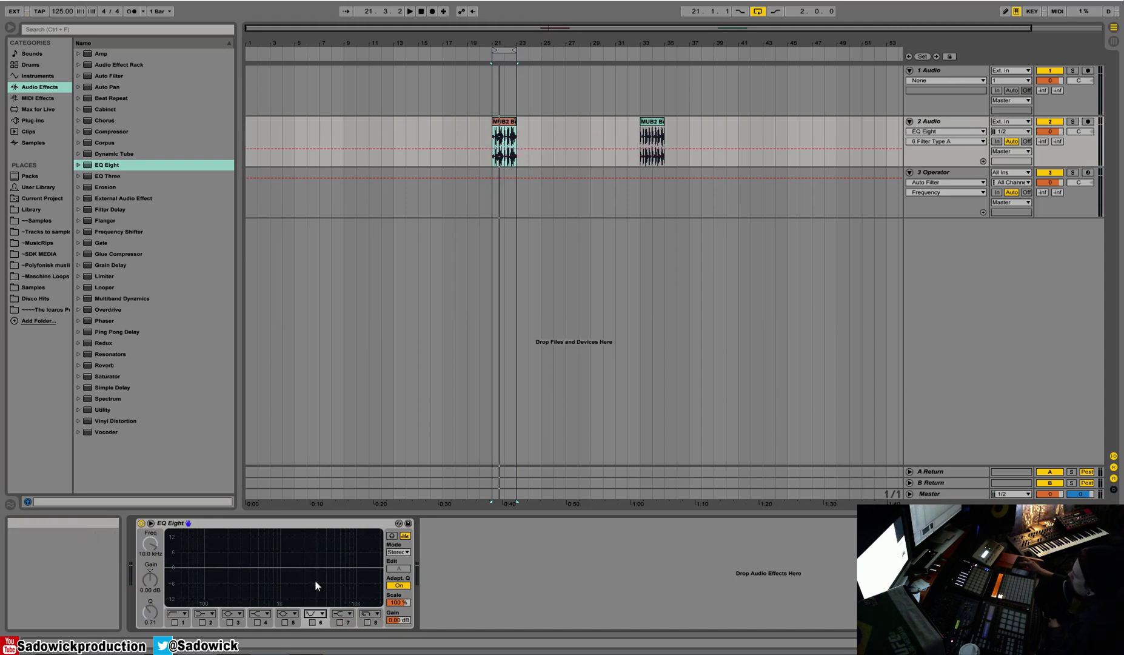
click(312, 622)
drag(331, 568, 313, 532)
key(space)
key(space)
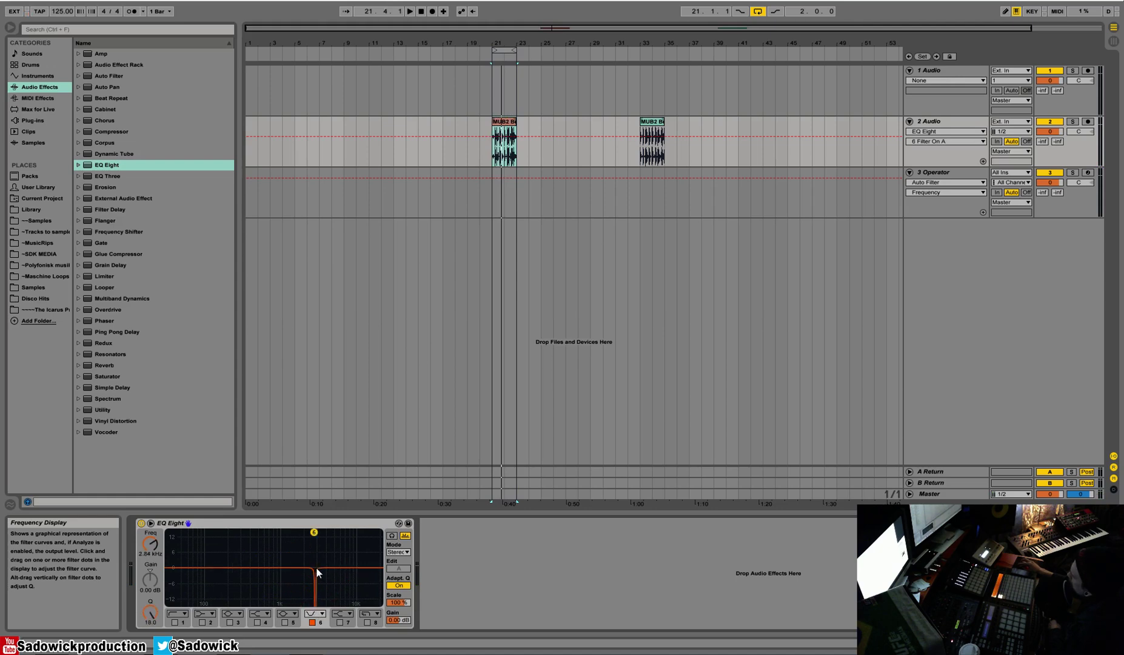
Step: Move filter 6's notch in the enlarged frequency display and the small display, ending at 1.04 kHz with a Q of 3.84
double_click(244, 539)
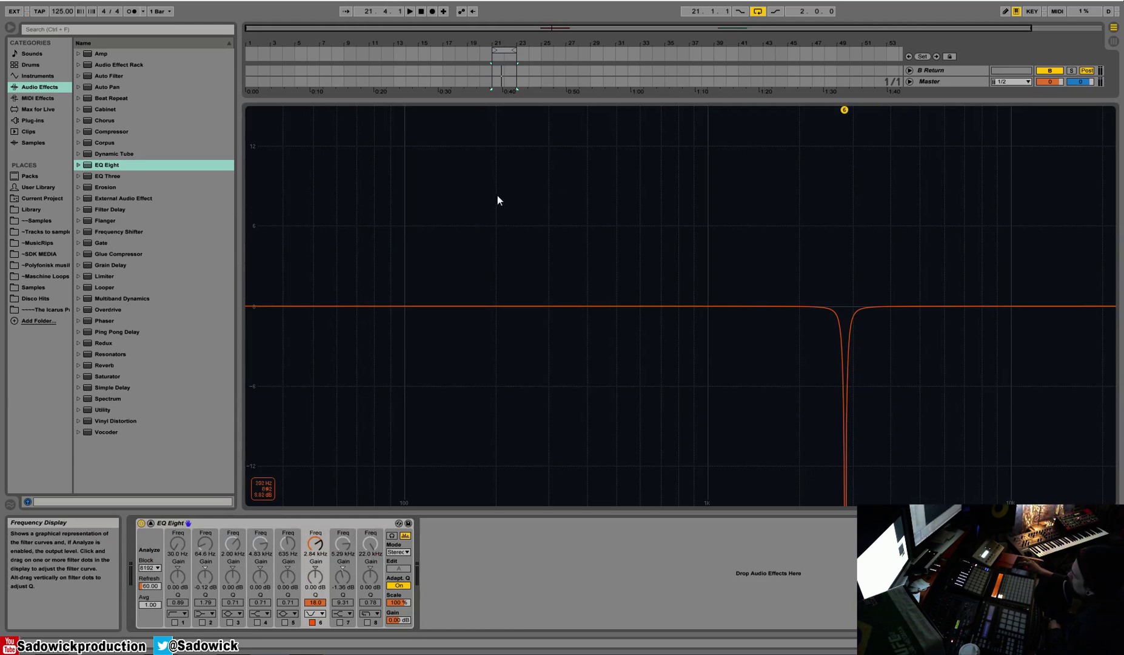
drag(849, 112, 625, 134)
double_click(658, 209)
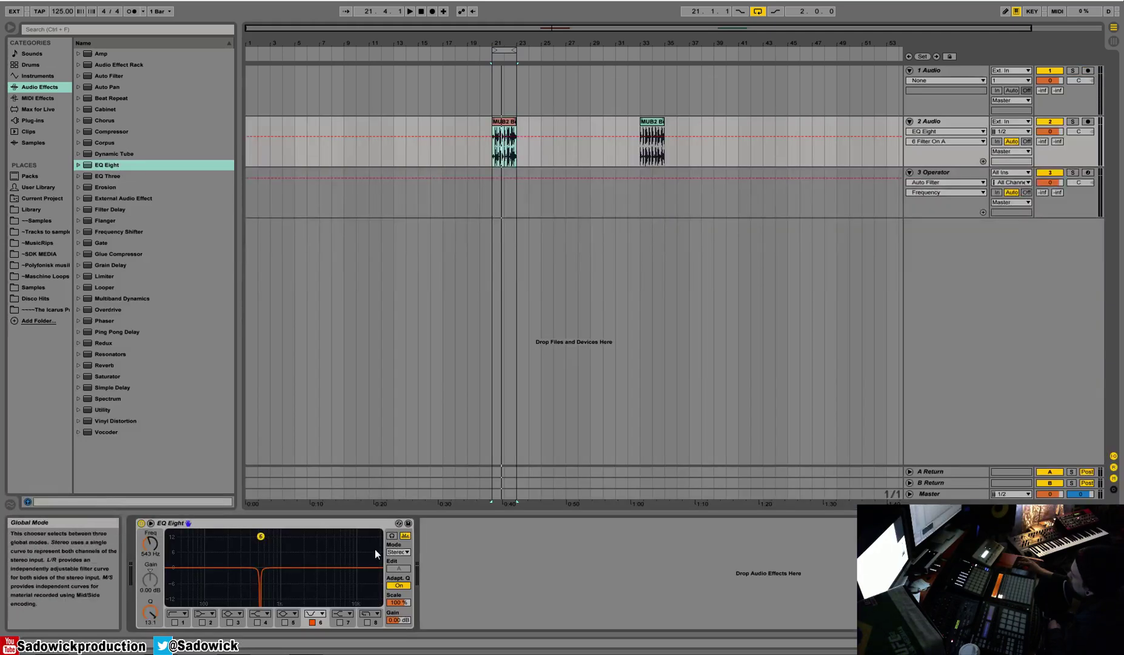
drag(263, 541, 282, 554)
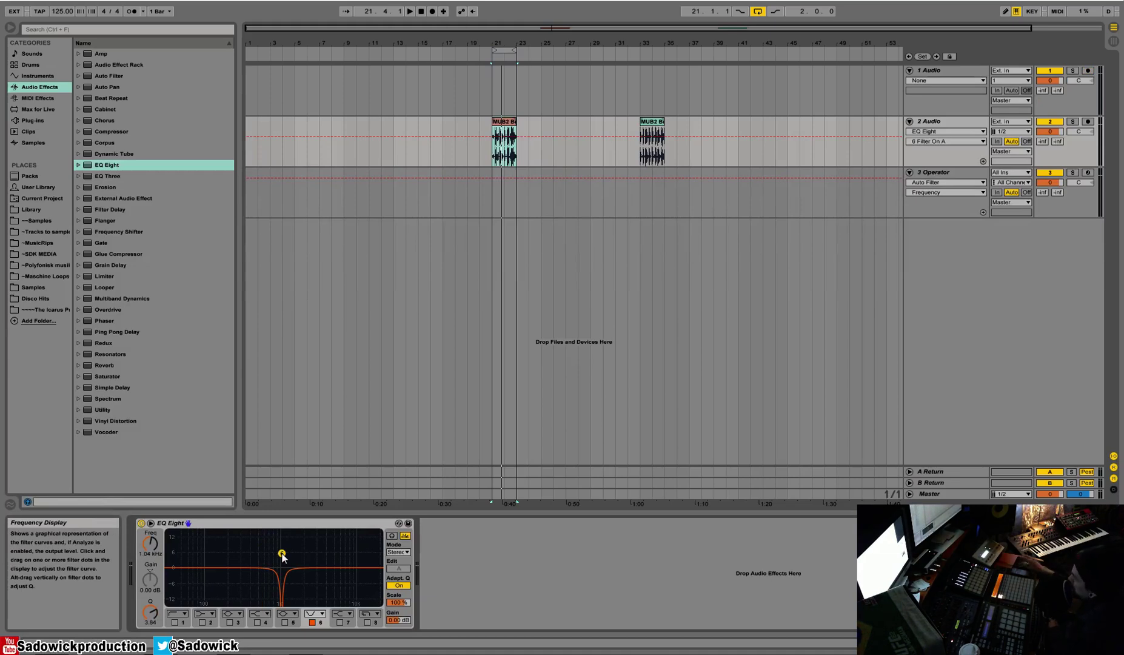
Step: Change filter 6 from a notch to a bell and boost it about 13.5 dB at 3.95 kHz
click(314, 613)
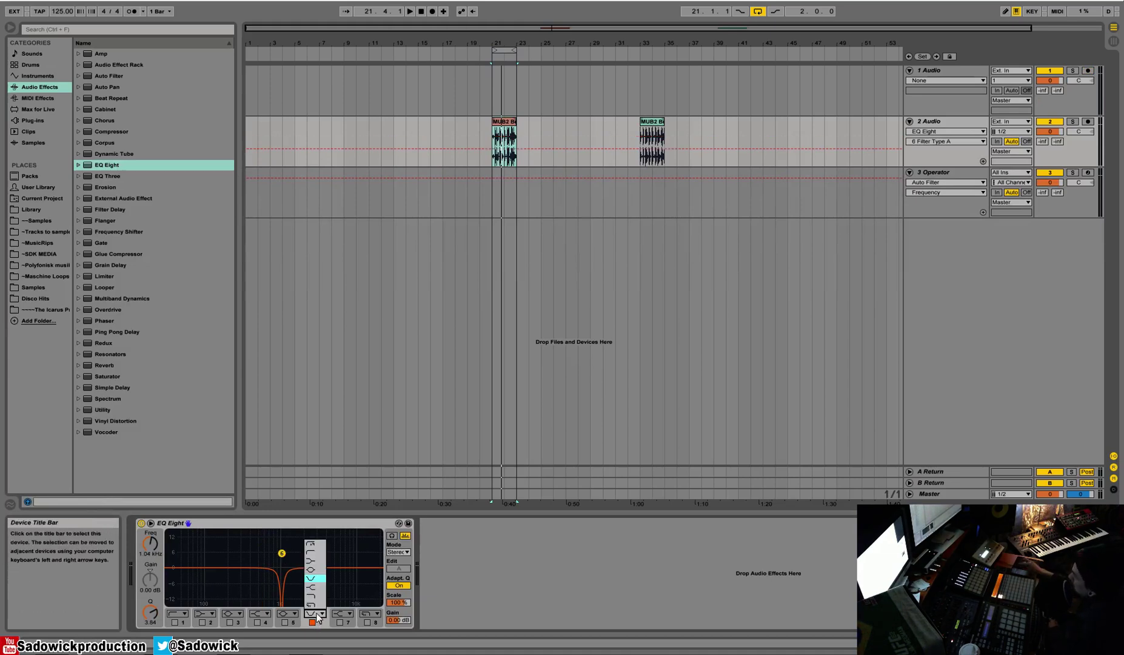
click(314, 571)
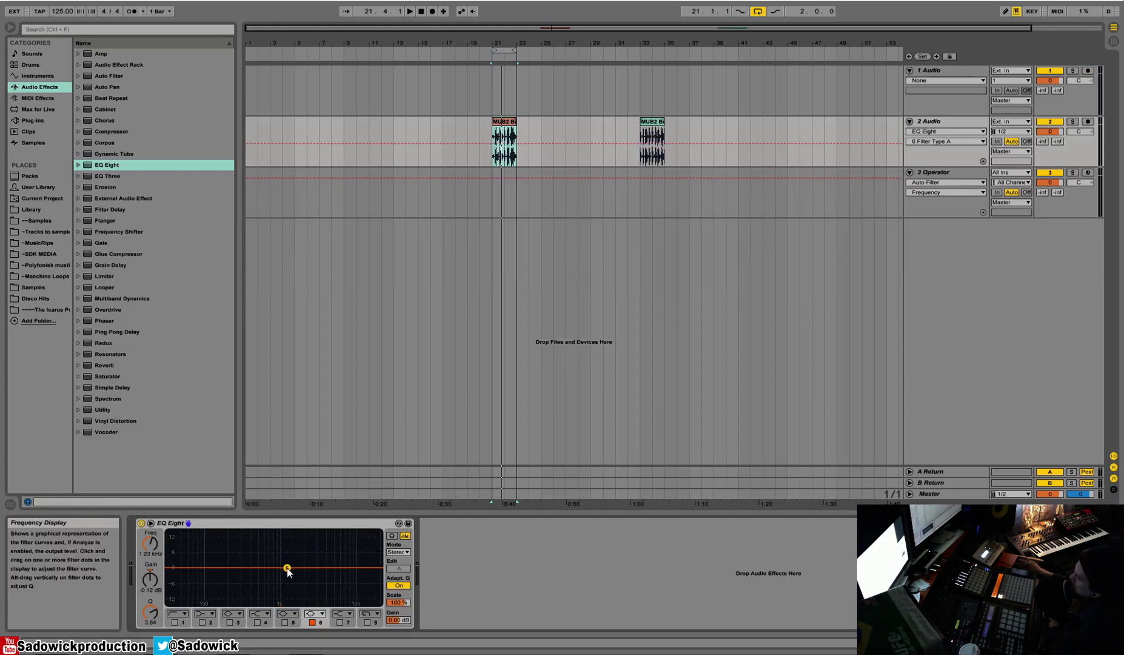
drag(287, 568, 320, 559)
drag(324, 556, 325, 535)
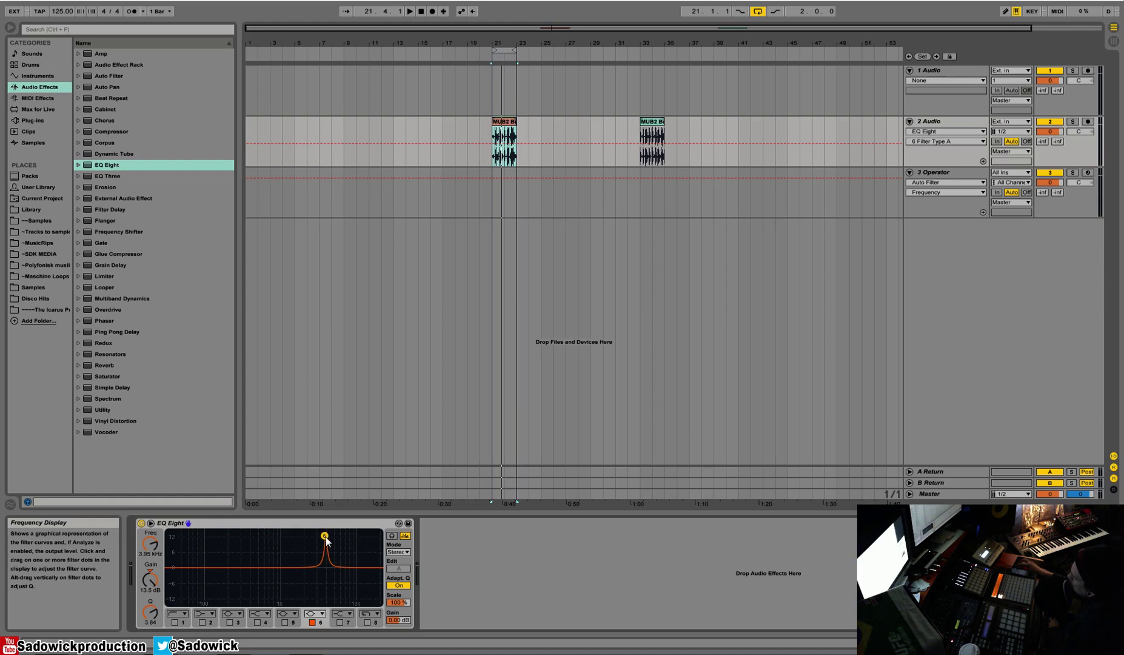
Step: Sweep filter 6 down to 170 Hz while varying its Q, ending as an 11.6 dB bell cut with a Q of 2.49
drag(317, 556, 303, 563)
drag(153, 619, 152, 637)
drag(301, 553, 239, 539)
mouse_move(151, 613)
mouse_down()
mouse_move(150, 637)
mouse_move(150, 607)
mouse_up()
drag(226, 549, 224, 590)
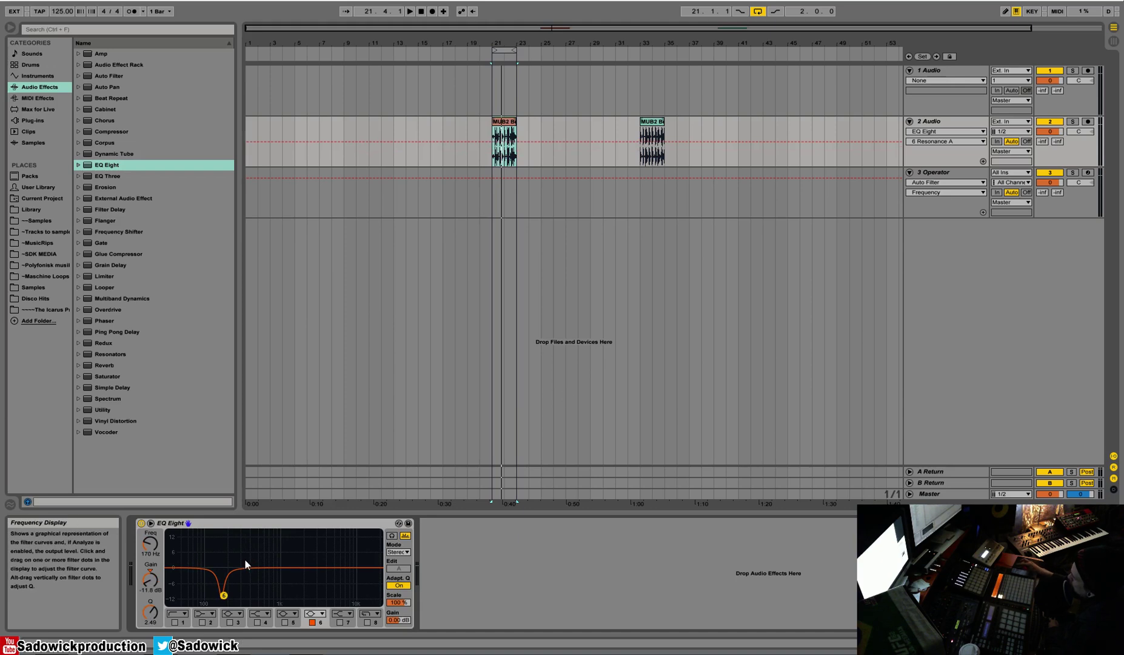
Step: Tune filter 6 to 197 Hz, -10.8 dB and a Q of 3.76, compare EQ Eight bypassed and active during playback, then flatten the filter
mouse_move(224, 591)
mouse_down()
mouse_move(216, 603)
mouse_move(229, 593)
mouse_up()
key(space)
drag(151, 613, 153, 610)
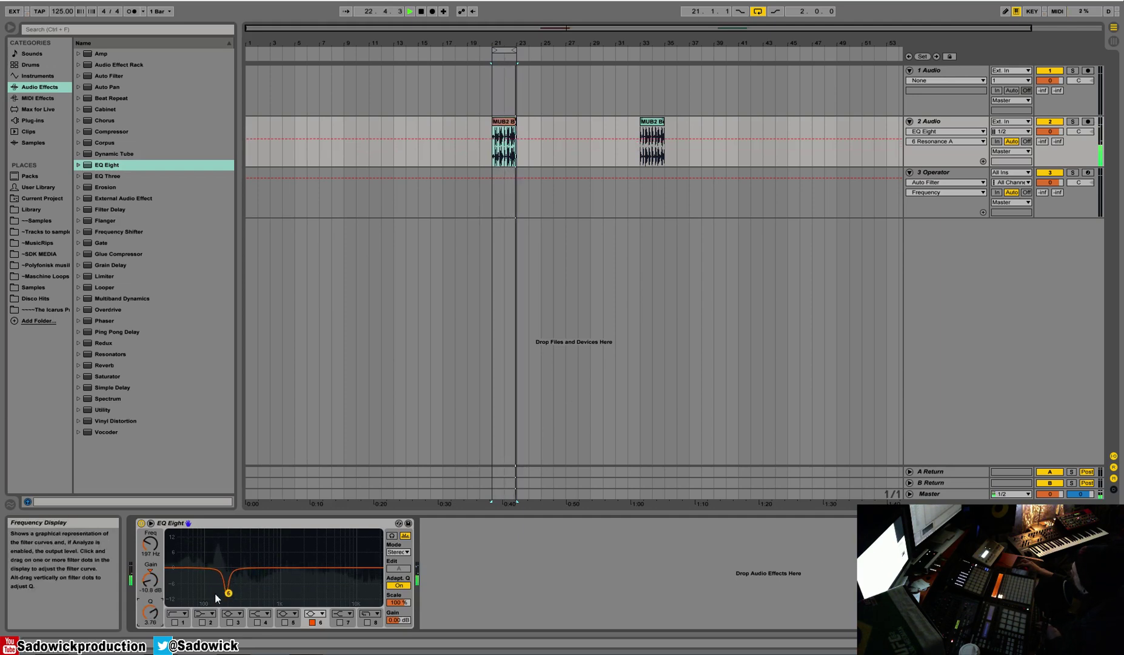
click(142, 523)
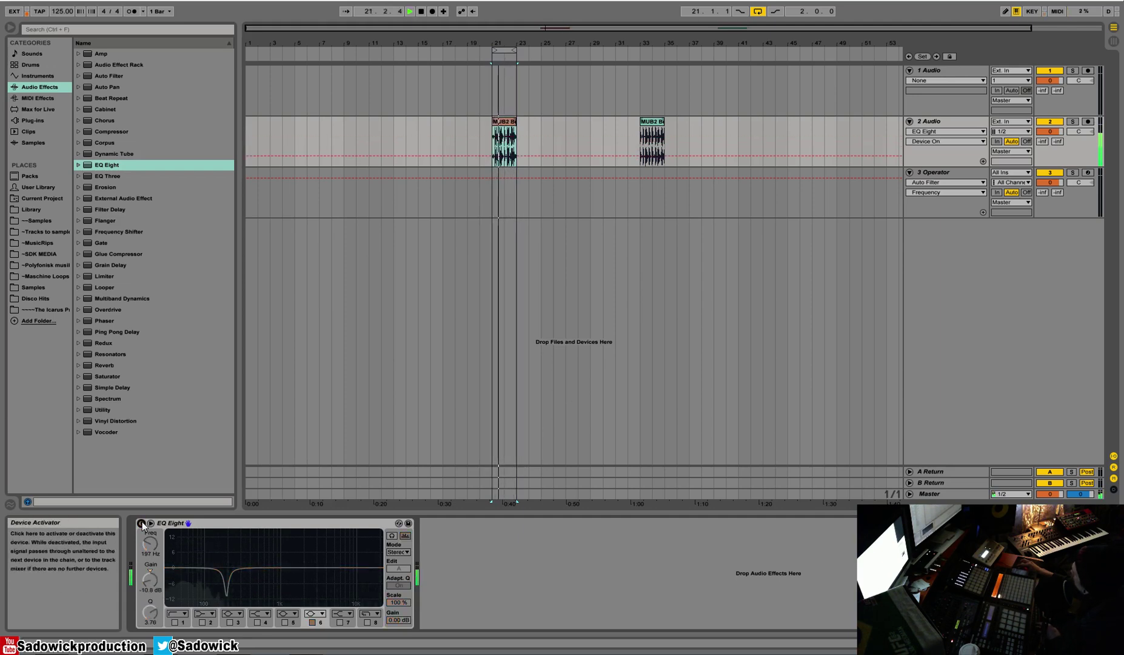
click(142, 522)
drag(228, 593, 227, 567)
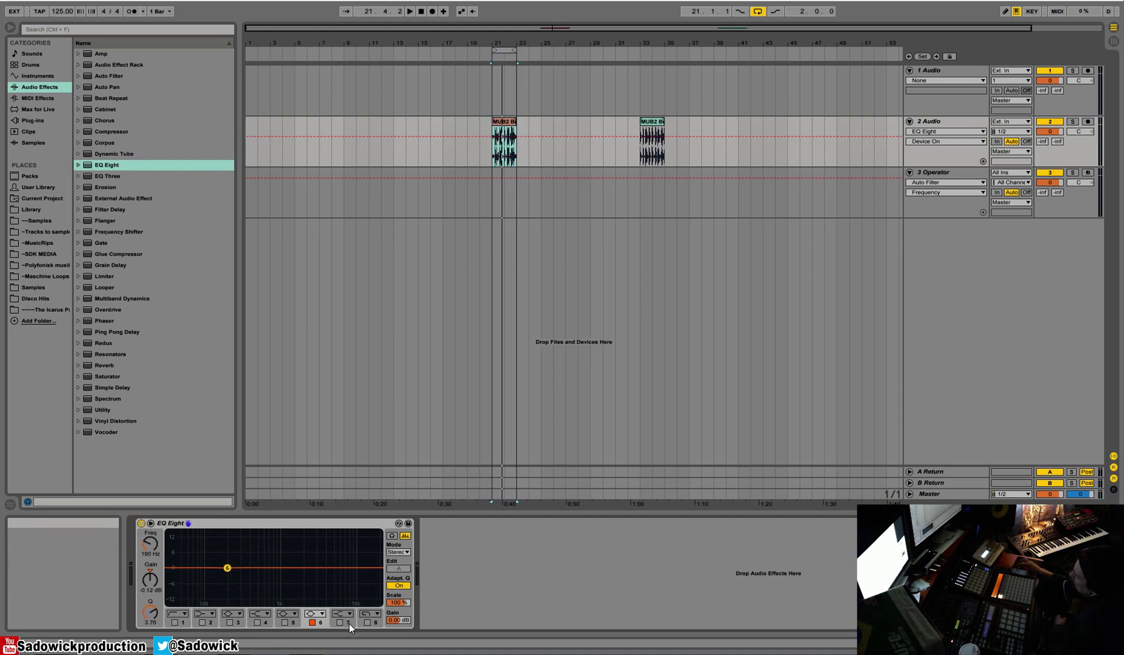
Step: Enable filter 5 as a gentle bell cut and filter 1 as a low cut at 50.0 Hz with a Q of 0.69
click(284, 622)
drag(267, 567, 270, 574)
drag(161, 616, 159, 597)
click(174, 622)
Step: Add a second EQ Eight after the first one on the track and cut it from the device chain
drag(108, 165, 478, 538)
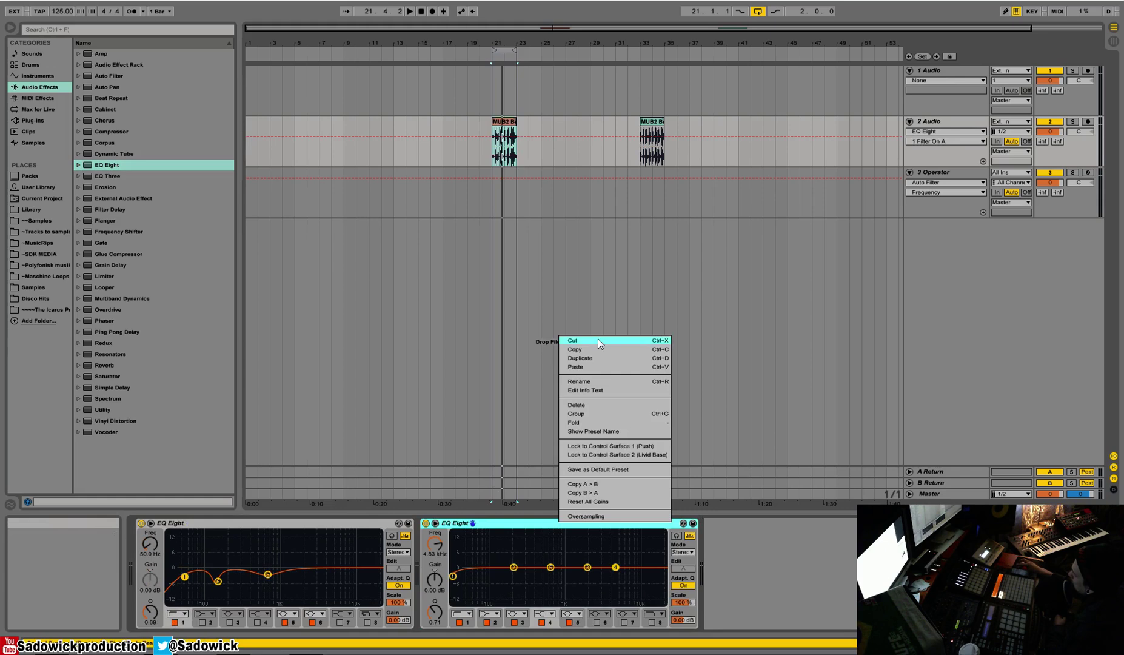
click(598, 340)
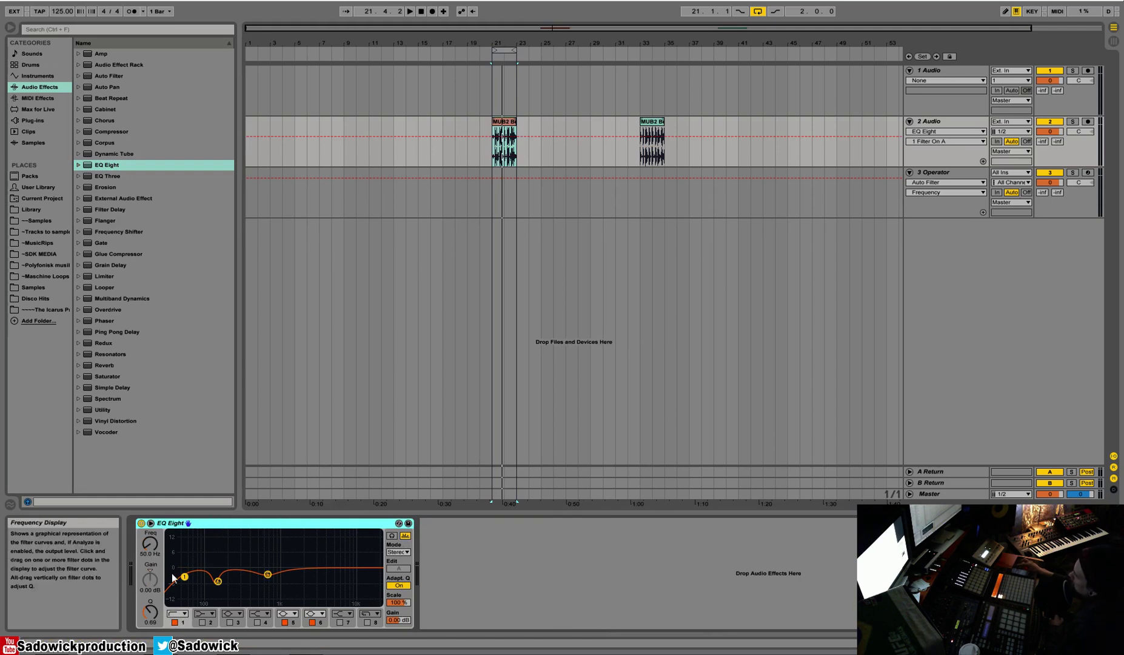
Step: Sweep filter 1's low cut to about 402 Hz with a Q of 2.51, and toggle Adaptive Q off and on to compare
drag(183, 575, 216, 574)
drag(333, 602, 288, 540)
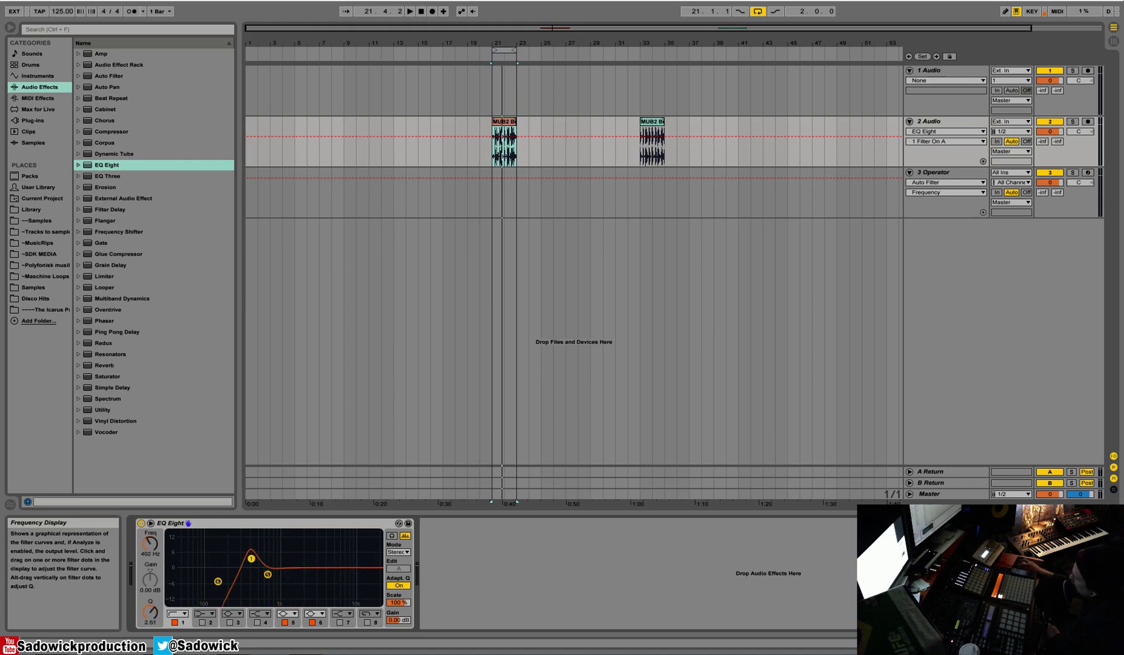
click(399, 587)
click(399, 587)
click(399, 587)
click(405, 585)
Step: Enable filter 8 as a high cut at about 9.32 kHz, and boost filter 5 to 15.0 dB at 646 Hz while auditioning it
click(367, 622)
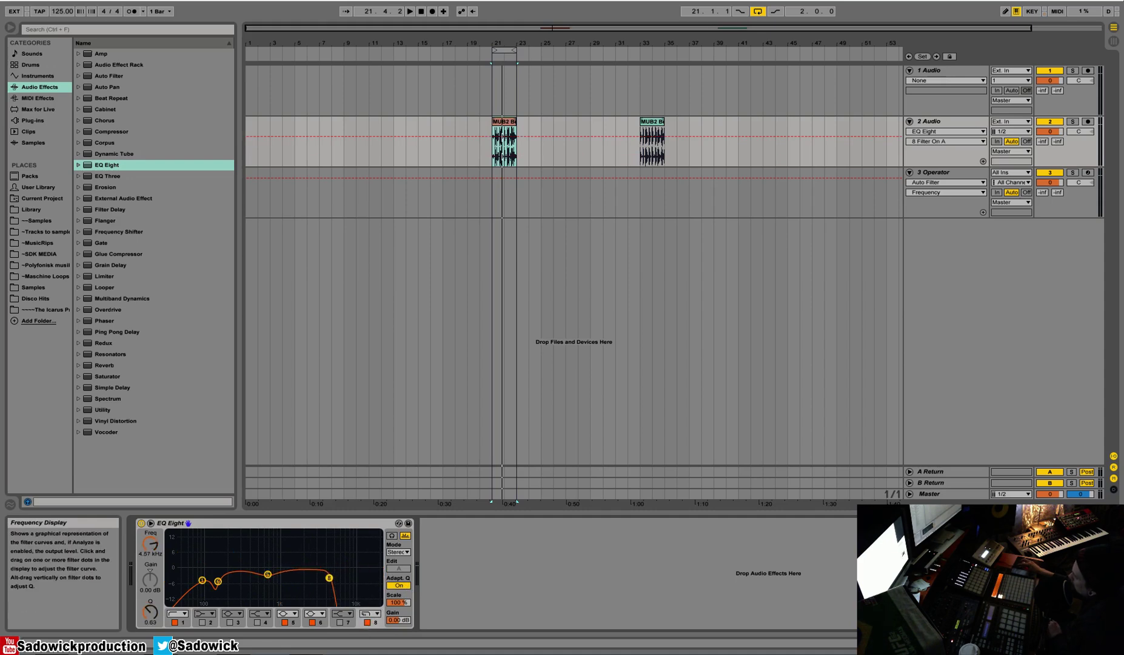
mouse_move(329, 577)
mouse_down()
mouse_move(245, 572)
mouse_move(380, 575)
mouse_move(246, 582)
mouse_move(350, 579)
mouse_up()
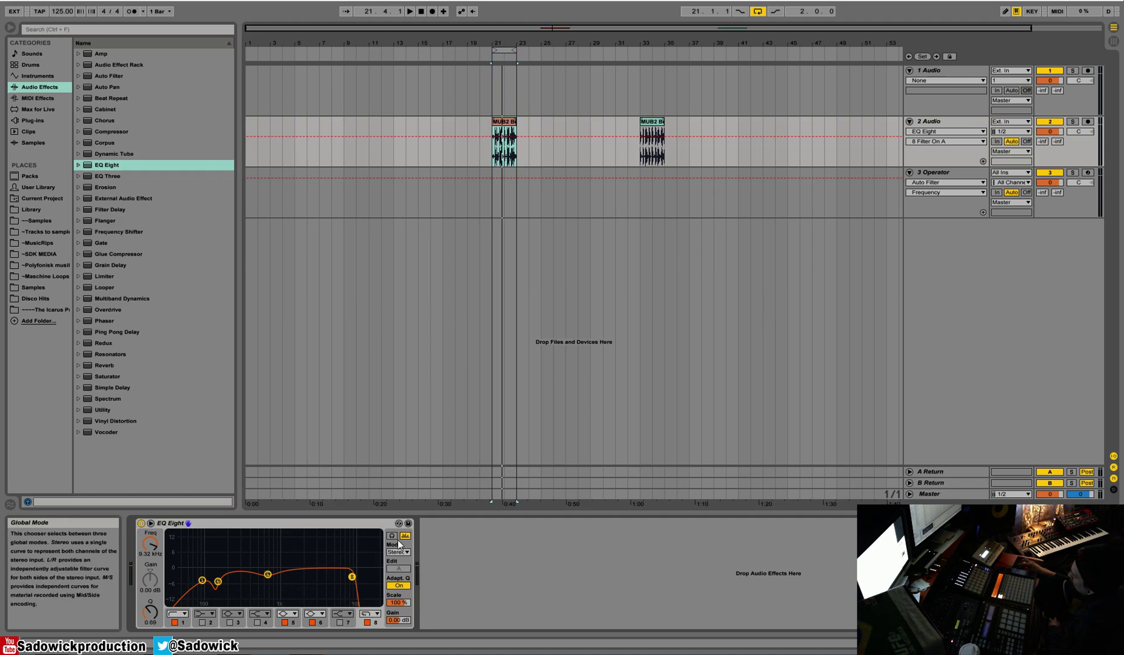
drag(268, 574, 267, 531)
key(space)
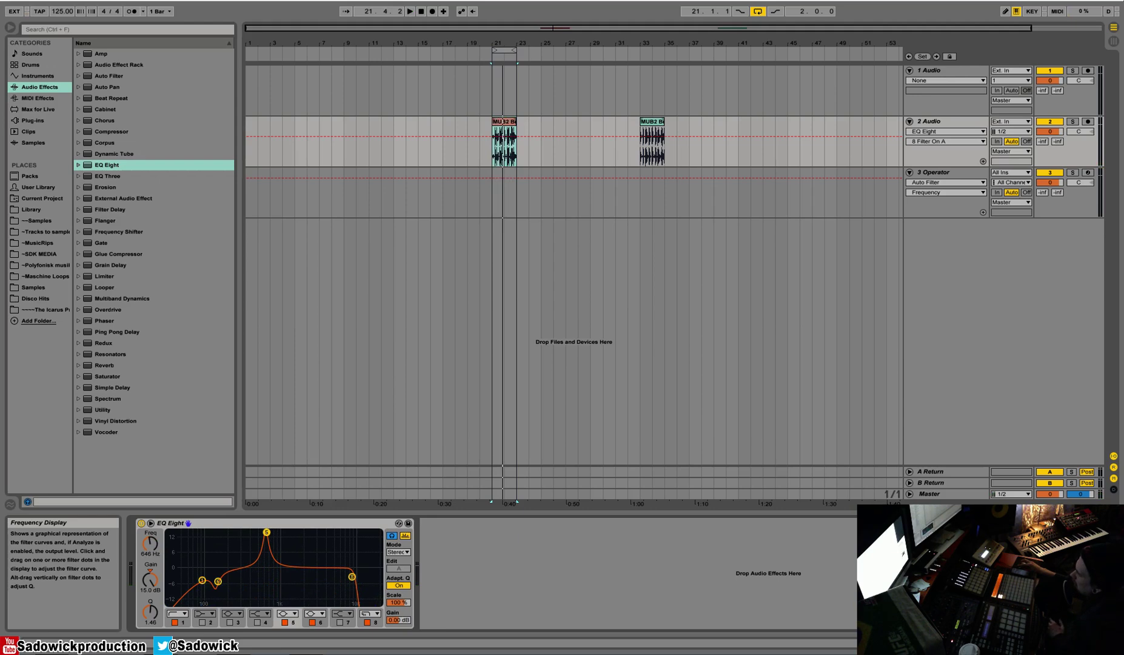
Step: Cut the adjusted EQ Eight from the audio track's device chain
right_click(274, 525)
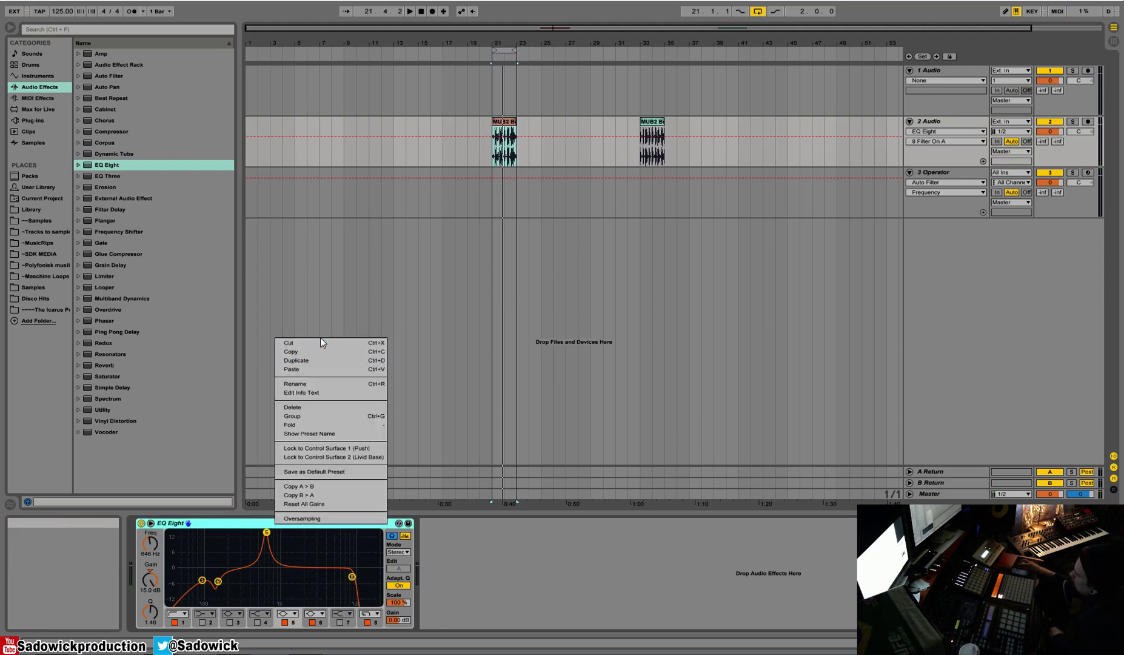
click(321, 339)
right_click(304, 522)
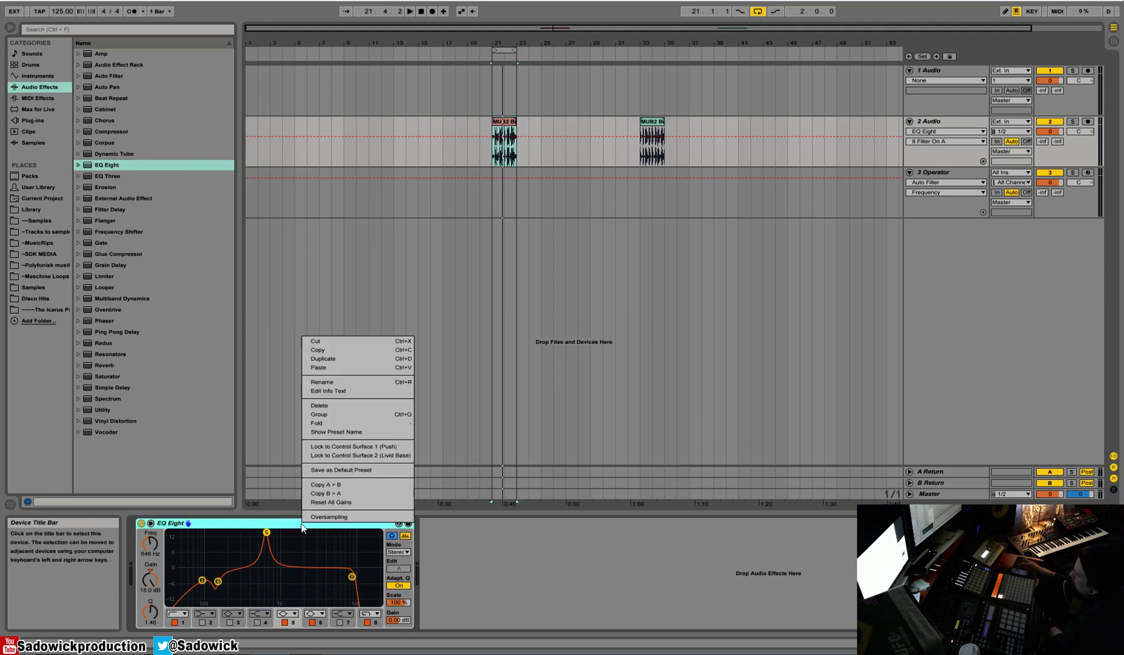
click(319, 347)
Step: Move the loop to the second clip at bar 33, load a fresh EQ Eight on the track, and audition the loop
drag(510, 51, 657, 51)
key(space)
drag(97, 166, 254, 564)
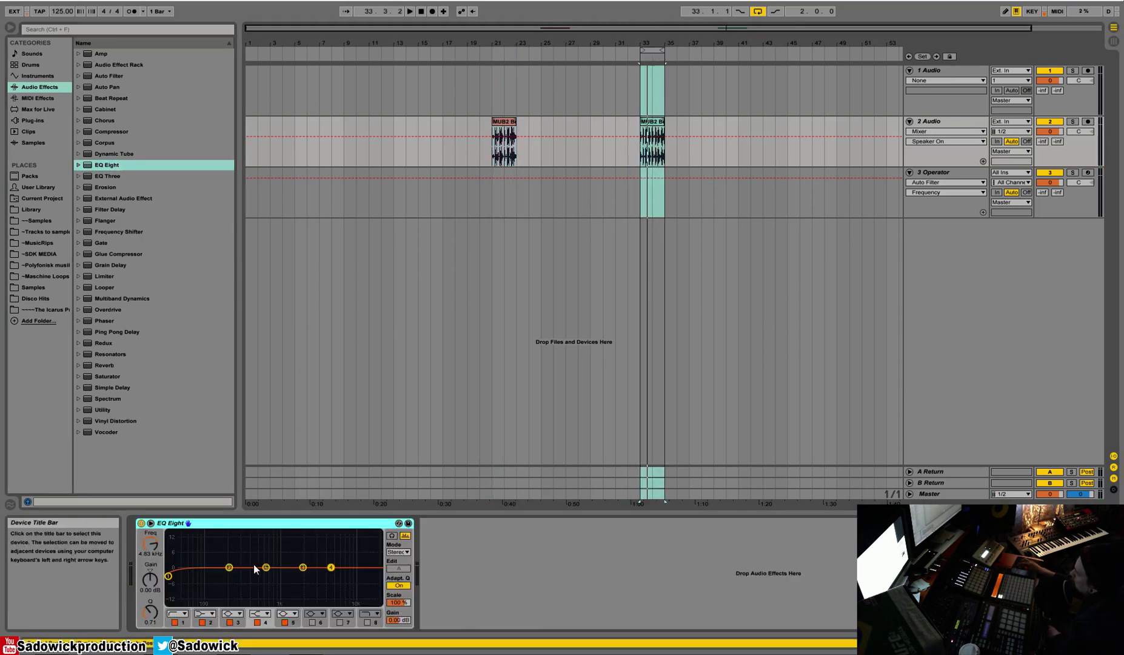
key(space)
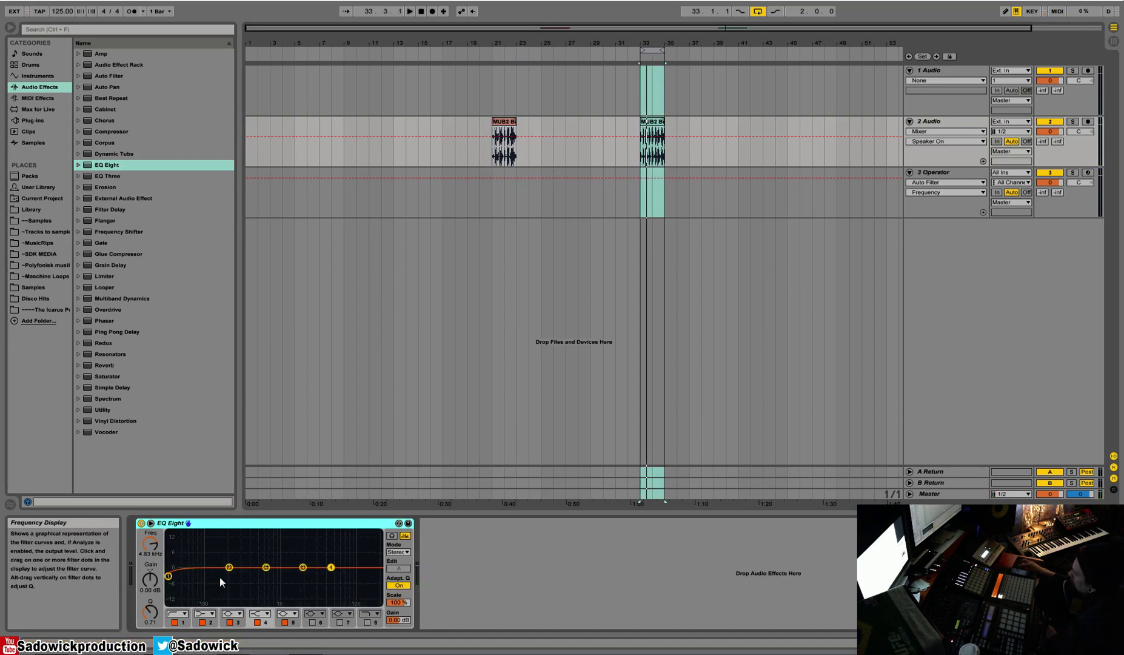
key(space)
Step: Enable filter 8 as a high cut, audition it at 155 Hz, then give it the 48 dB/octave slope and raise it to about 20.4 kHz
click(367, 622)
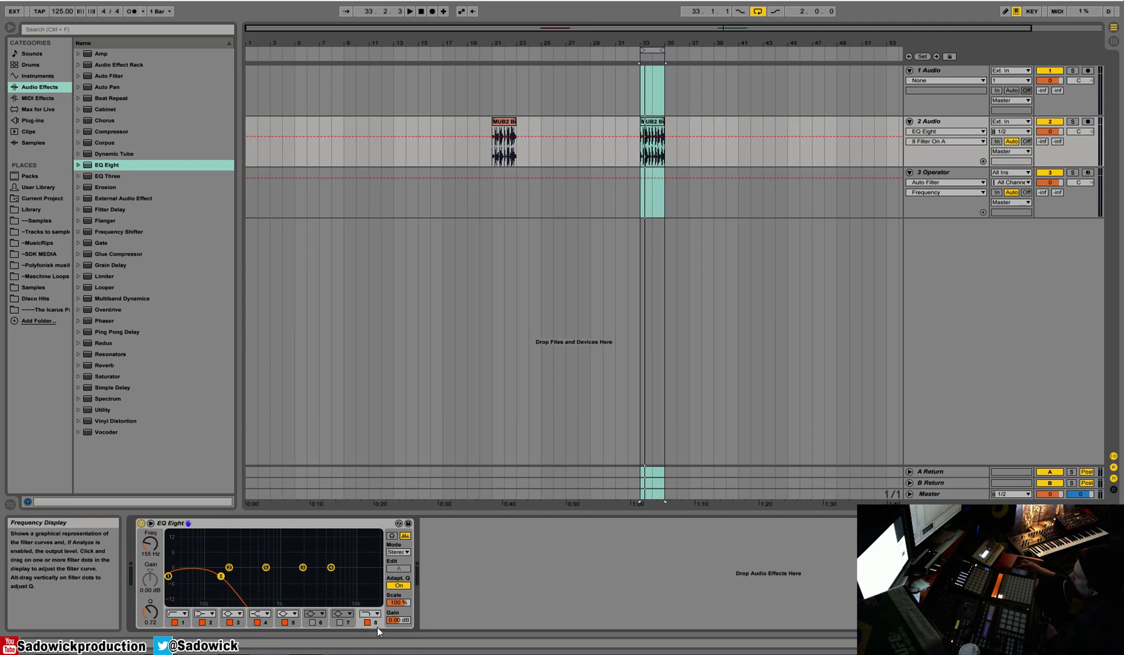
key(space)
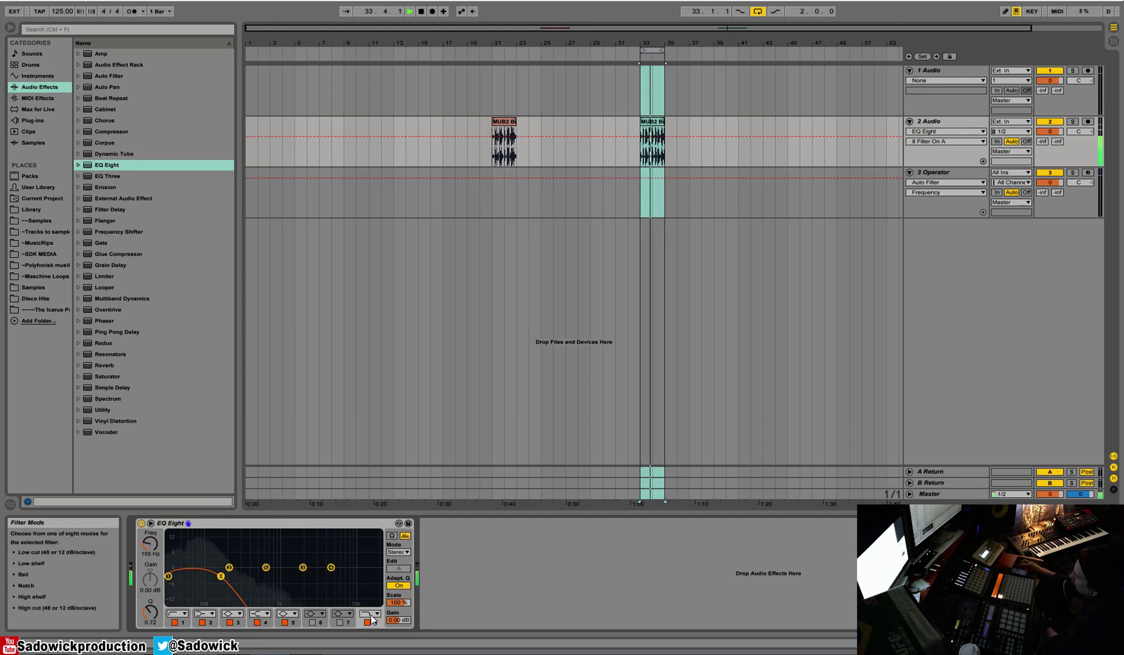
click(371, 615)
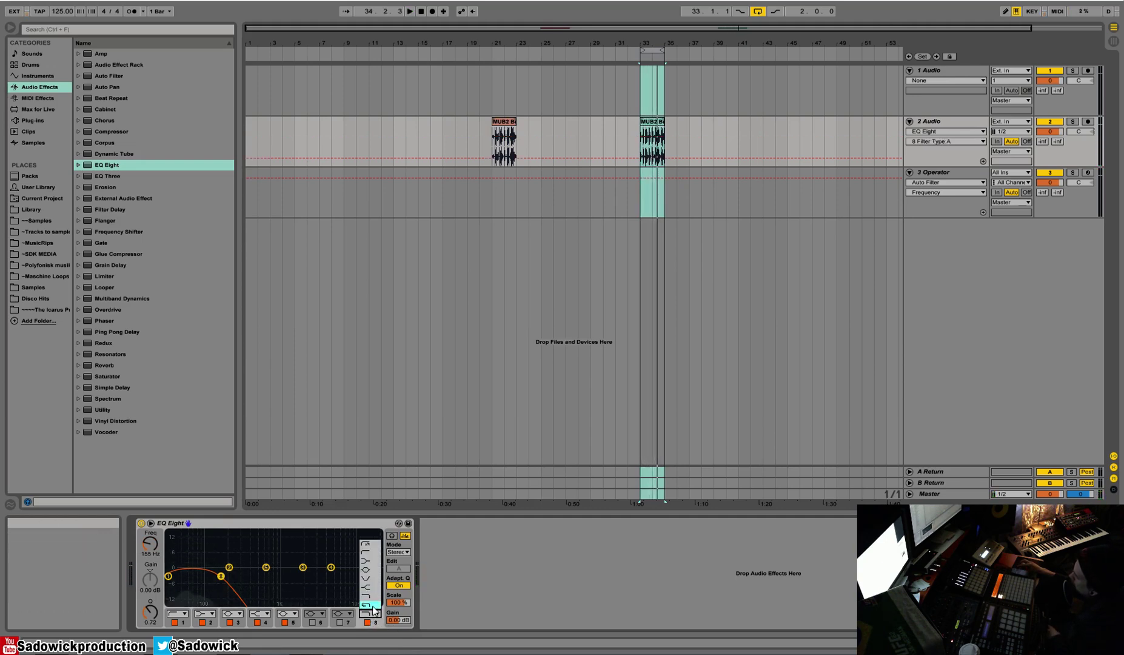
click(368, 605)
drag(220, 576, 378, 573)
Step: Shape filter 1 into a resonant low cut at about 39.5 Hz with a Q of 1.85, and audition the loop
drag(169, 575, 171, 569)
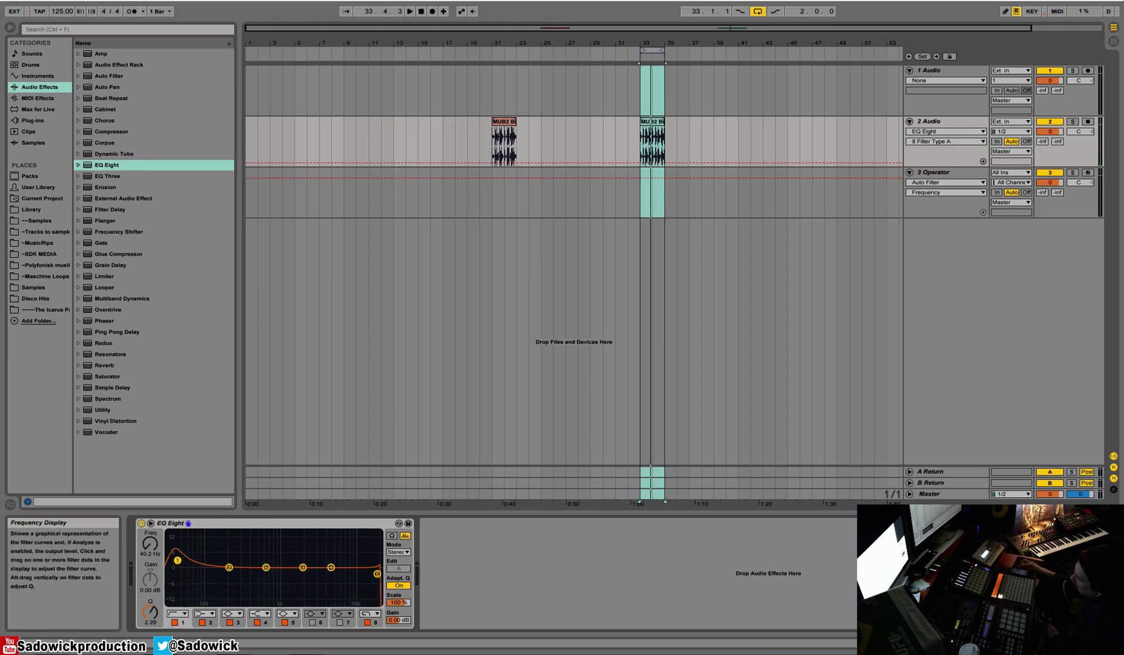
drag(174, 564, 184, 562)
key(space)
Step: Set filter 5 to a narrow 11.8 dB cut at 190 Hz with a Q of 4.08, and turn on Audition mode during playback
drag(266, 569, 227, 599)
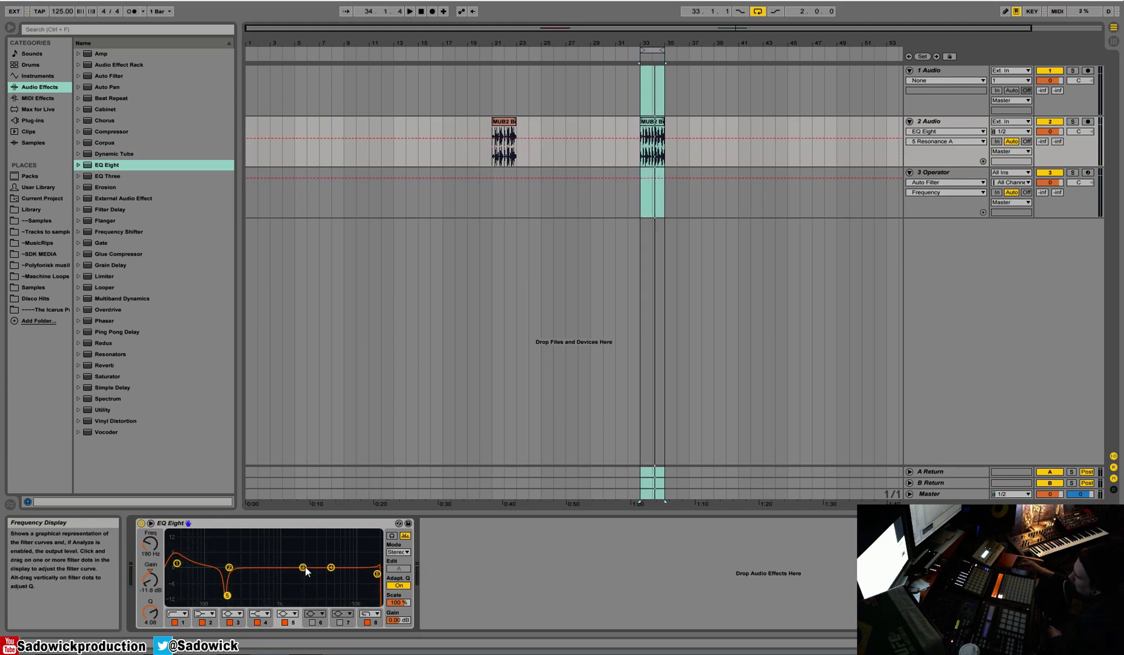
click(391, 535)
key(space)
Step: Set filter 3 to a cut of about 5.6 dB at 590 Hz with a Q of 1.71, and shift filter 4 while auditioning
drag(305, 570, 263, 573)
drag(150, 612, 150, 600)
drag(264, 574, 264, 581)
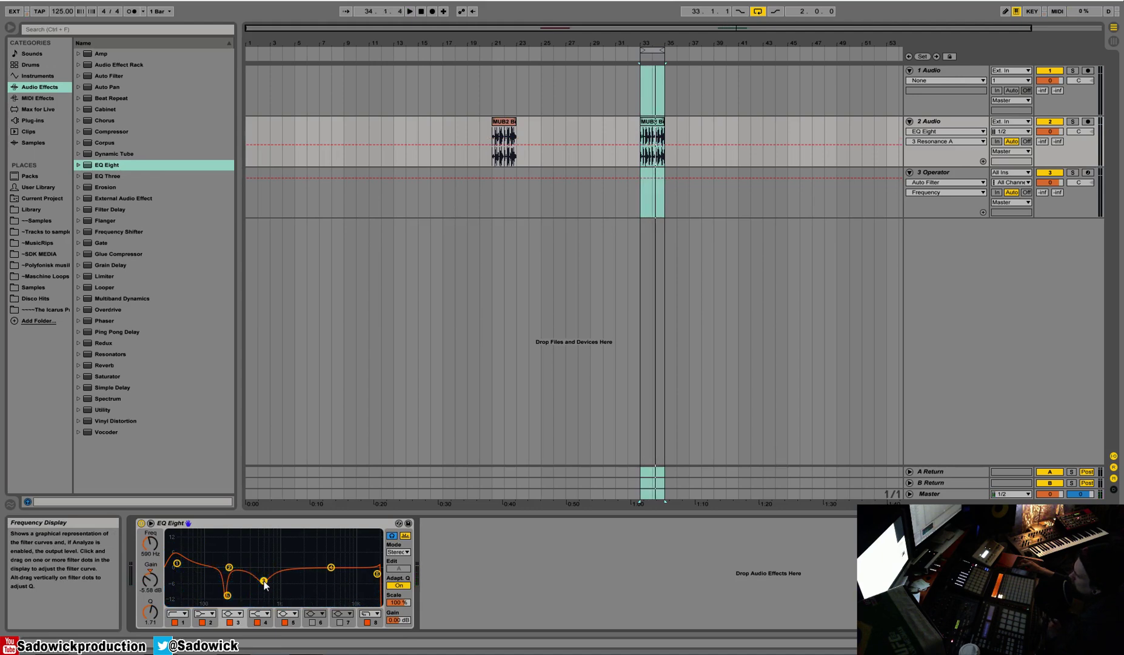
mouse_move(330, 567)
mouse_down()
mouse_move(296, 547)
mouse_move(297, 566)
mouse_move(351, 569)
mouse_up()
key(space)
Step: Enable filter 6 as a bell, audition it at 2.85 kHz and 8.06 dB, then ease it to 3.84 dB at 2.24 kHz
click(313, 622)
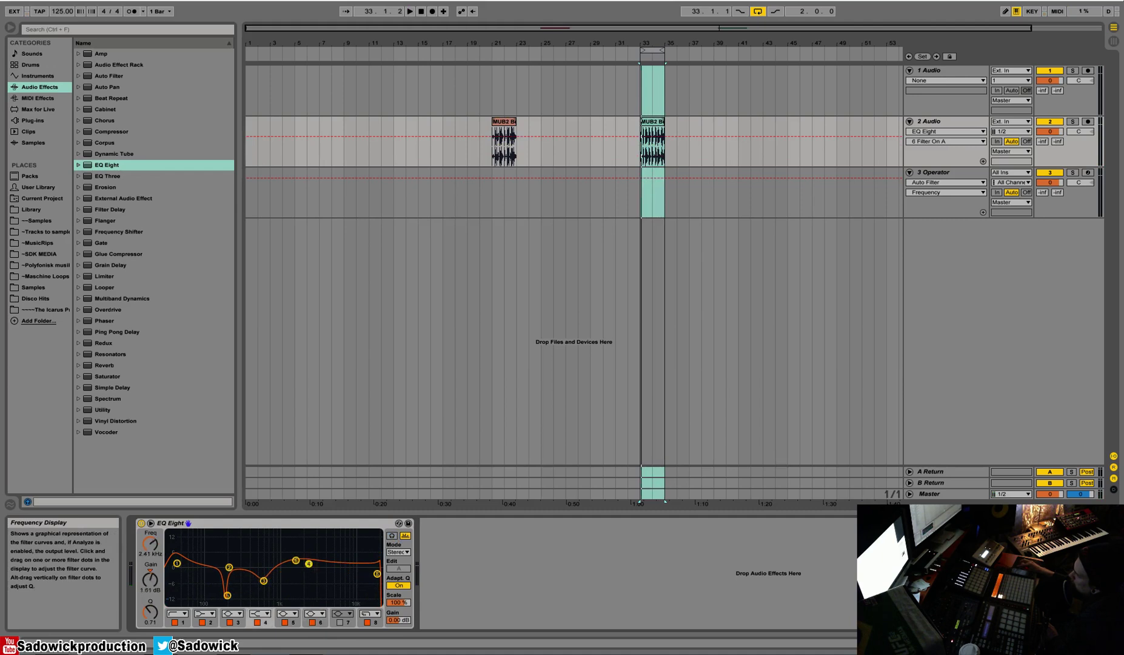
mouse_move(300, 566)
mouse_down()
mouse_move(297, 554)
mouse_move(343, 556)
mouse_move(315, 548)
mouse_up()
key(space)
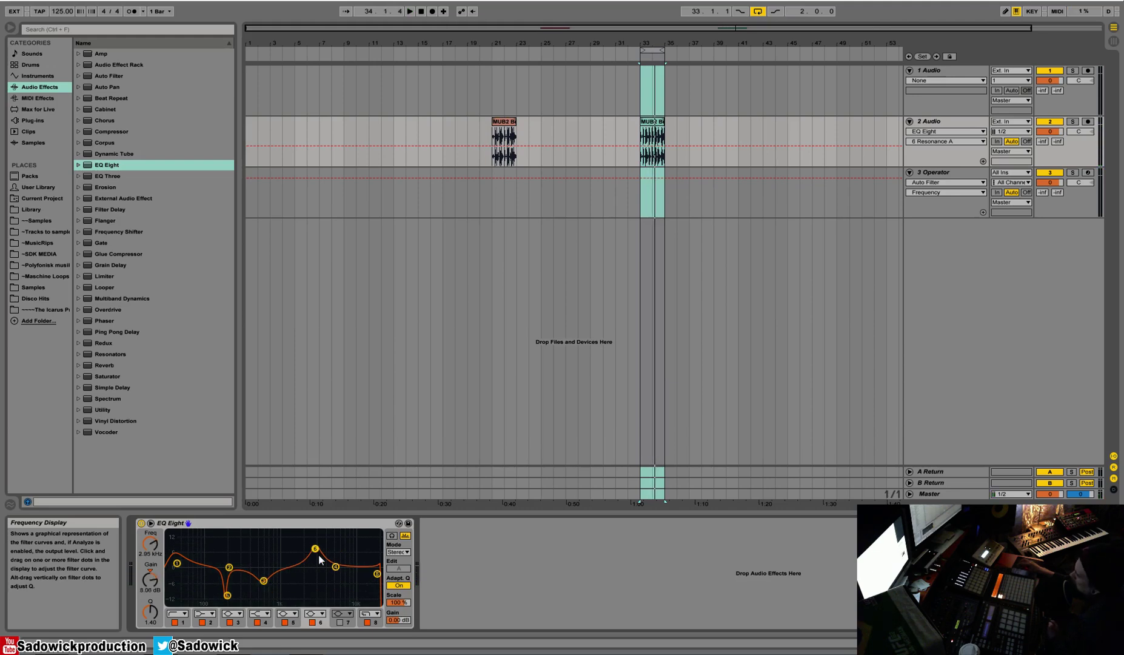
drag(320, 559, 353, 563)
key(space)
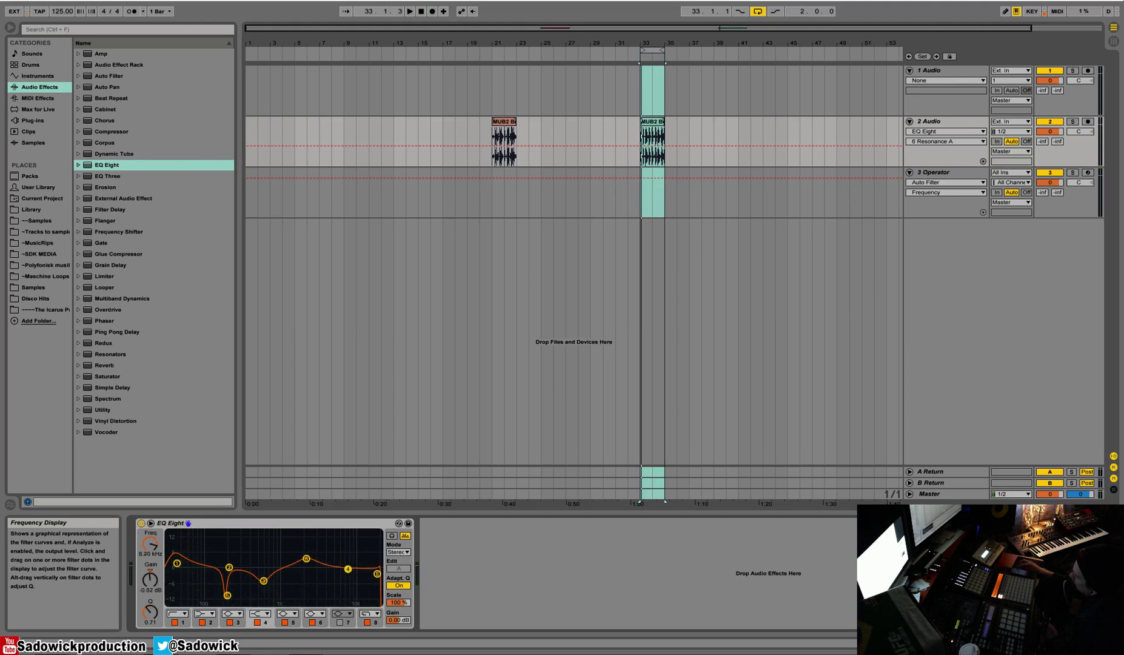
Step: Enable filter 7 as a bell and boost it to 11.5 dB at 10.2 kHz with a Q of 2.39, auditioning the loop
click(340, 622)
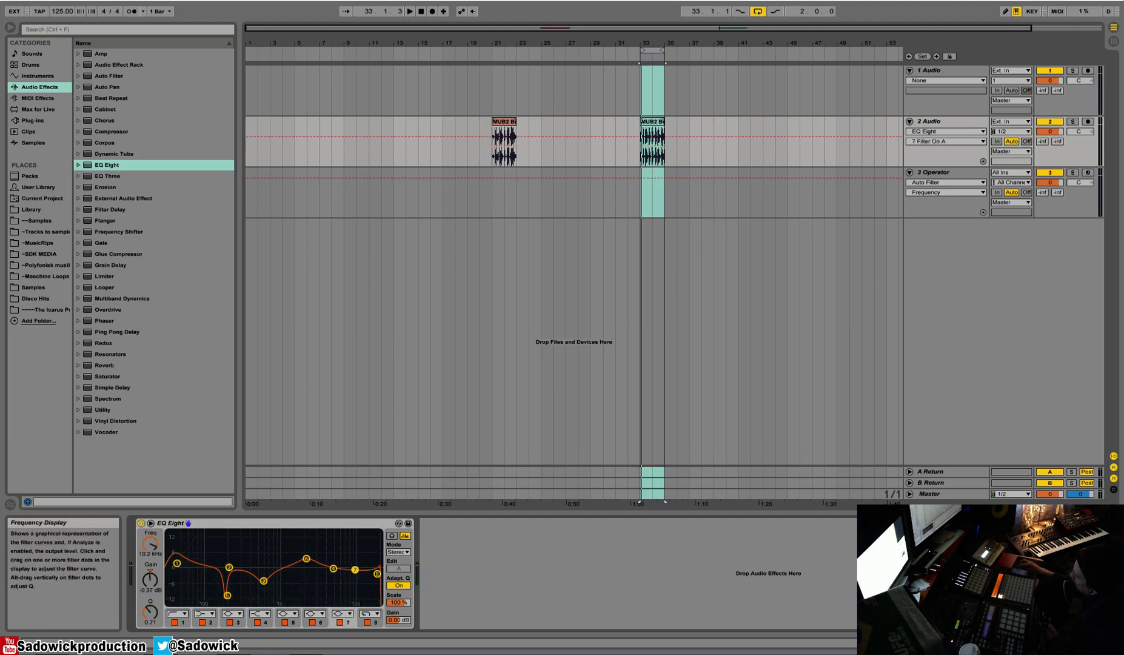
drag(351, 565, 359, 559)
key(space)
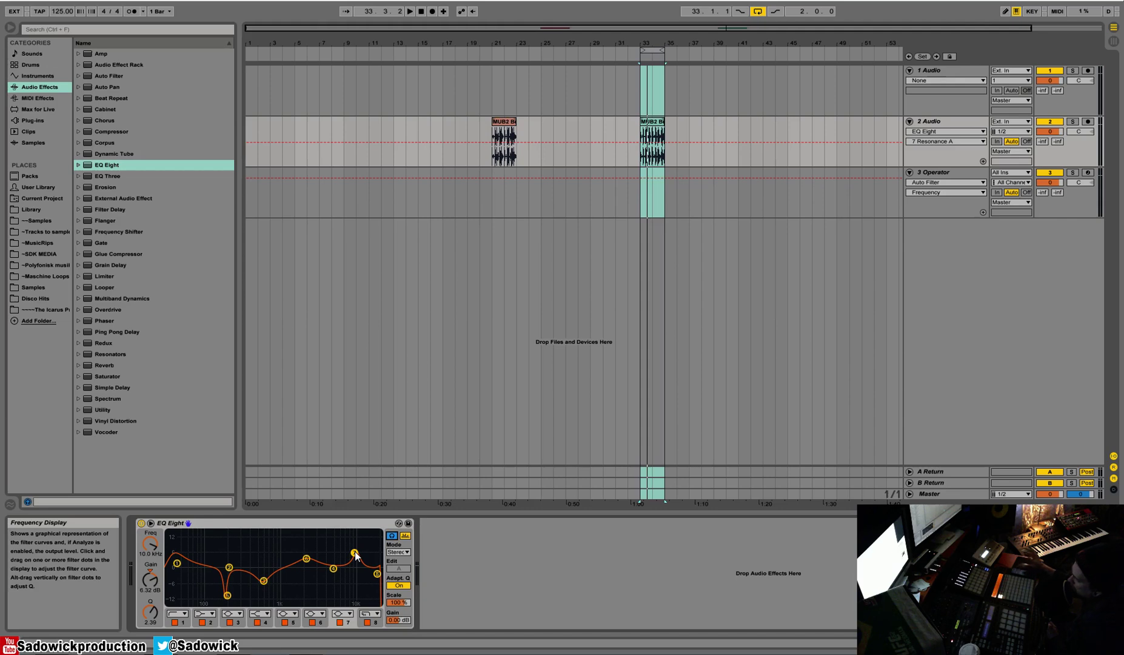
drag(354, 553, 354, 540)
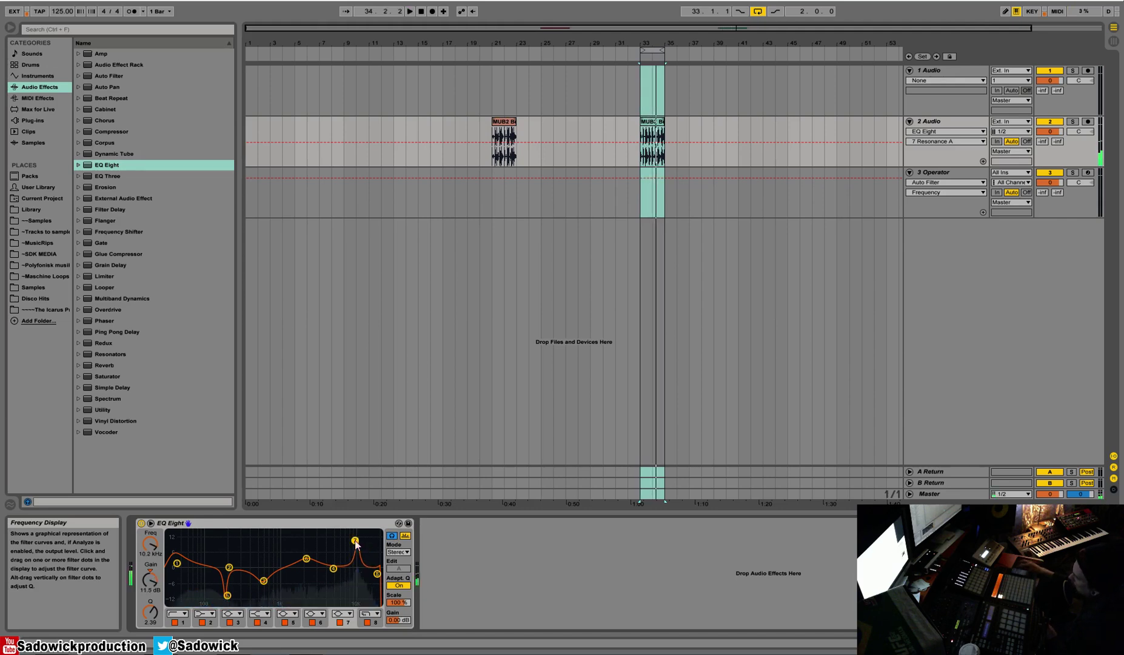
Step: Play the loop and compare the sound with EQ Eight bypassed and active
key(space)
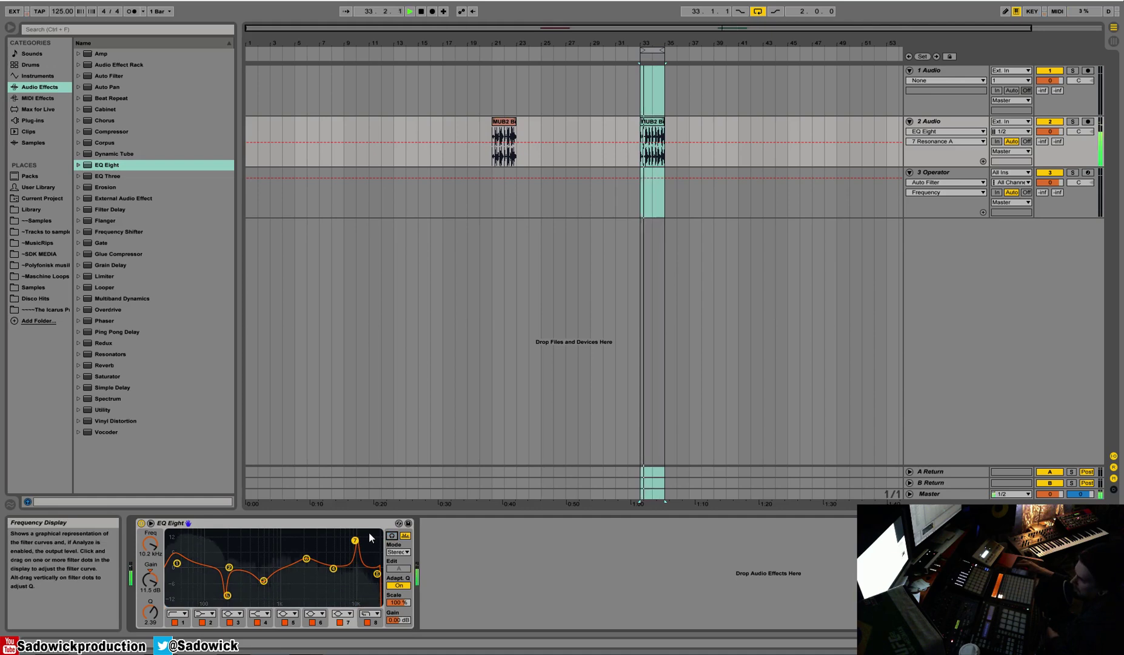
click(141, 523)
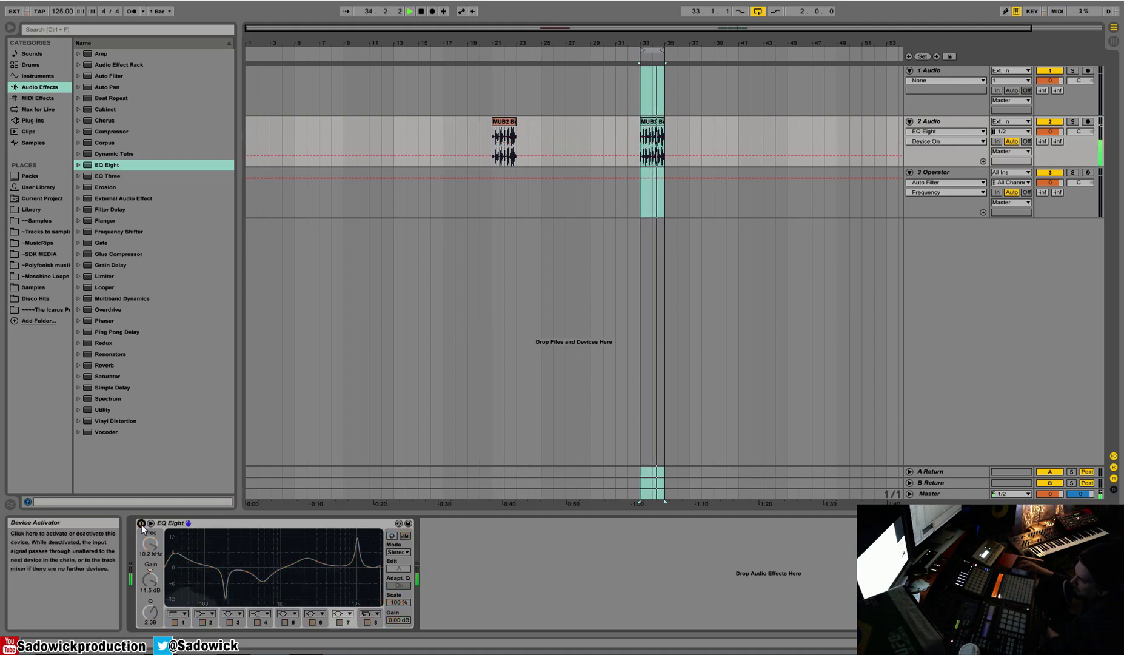
click(141, 524)
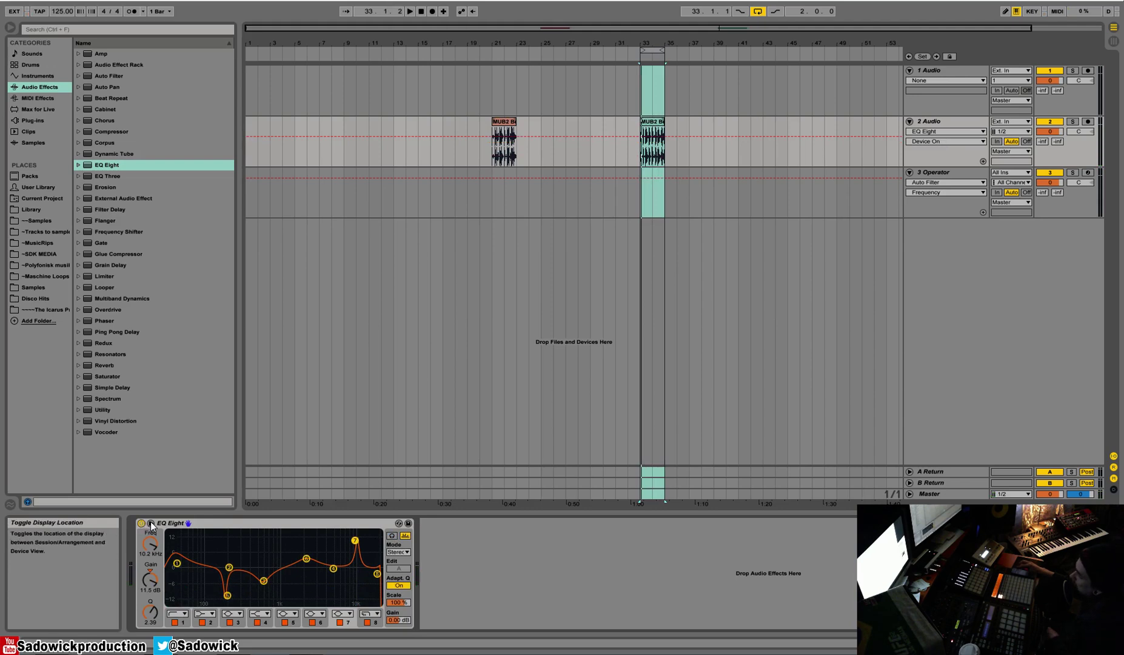
Step: Examine the complete EQ curve and all eight filters' settings in the enlarged display, then return to the compact device view
click(151, 523)
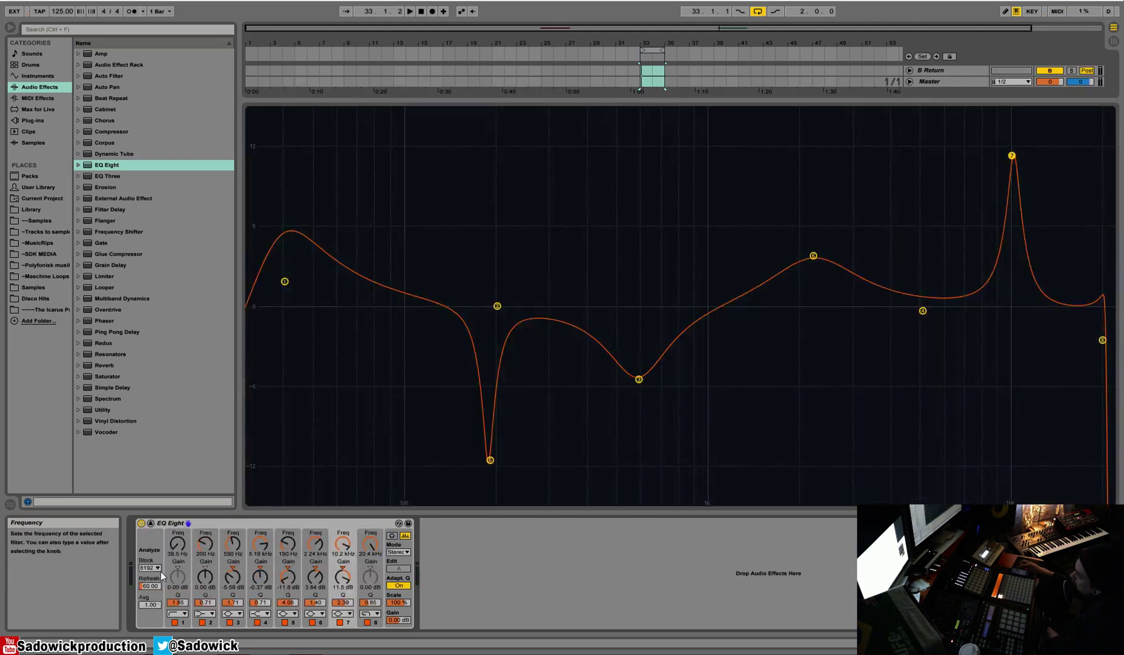
click(151, 522)
click(150, 523)
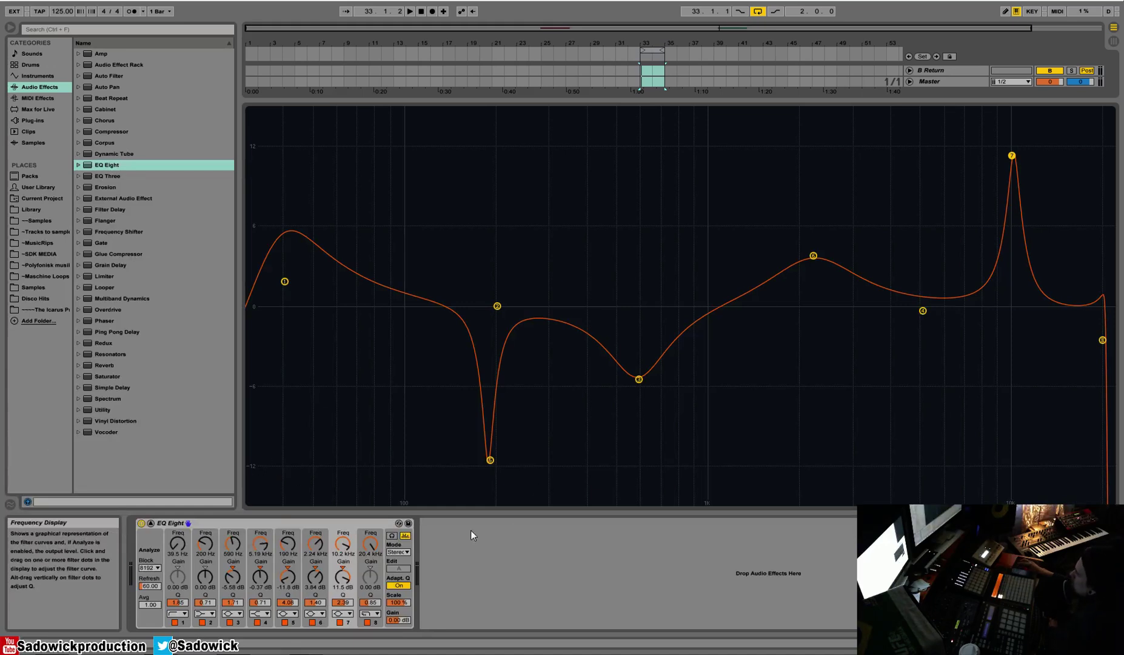
double_click(394, 431)
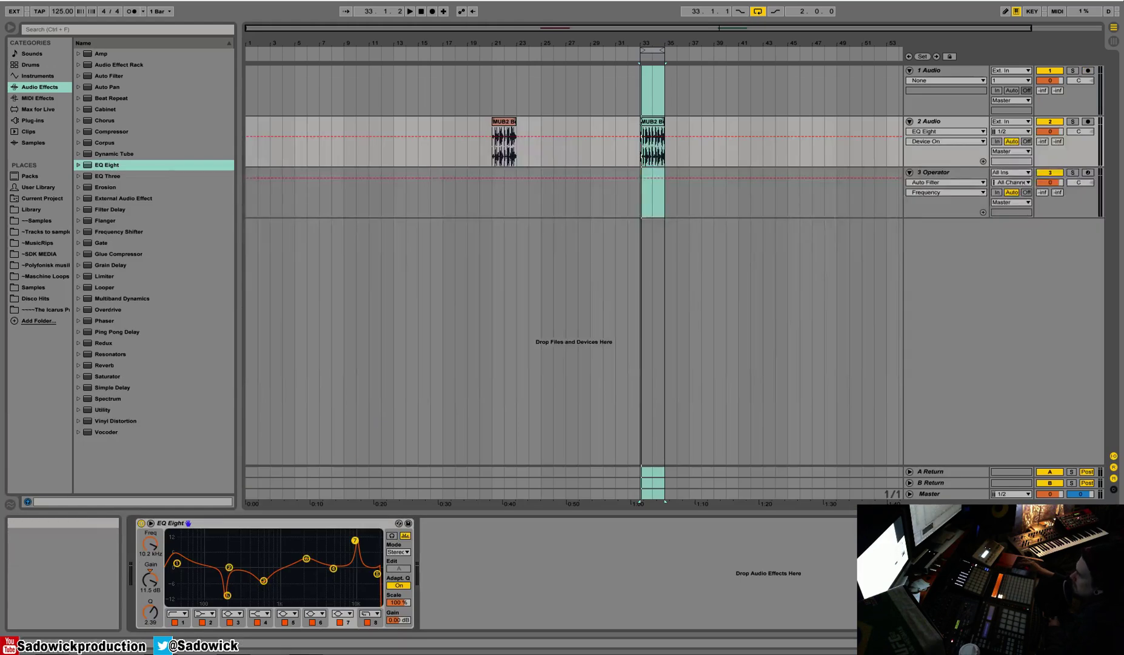